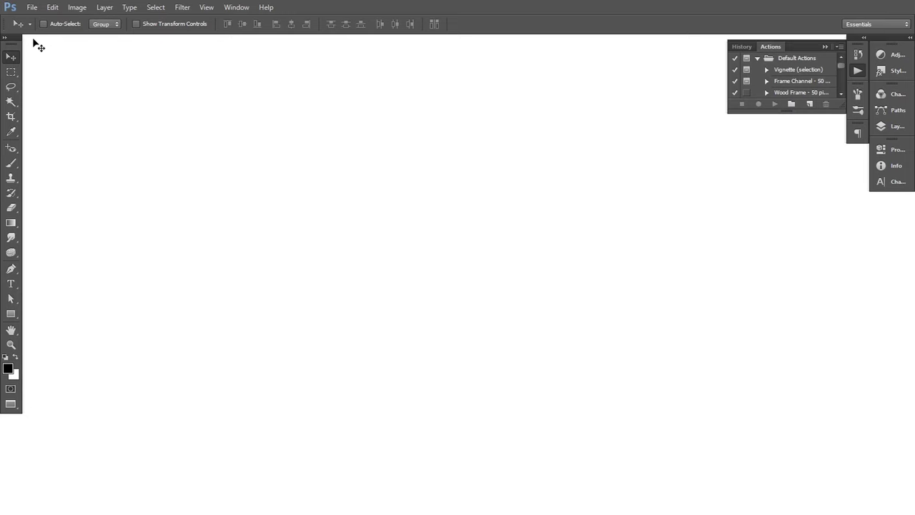
Create a 2480 × 3508 px, 300 ppi RGB document named 'Electro music fastival poster design'
click(32, 9)
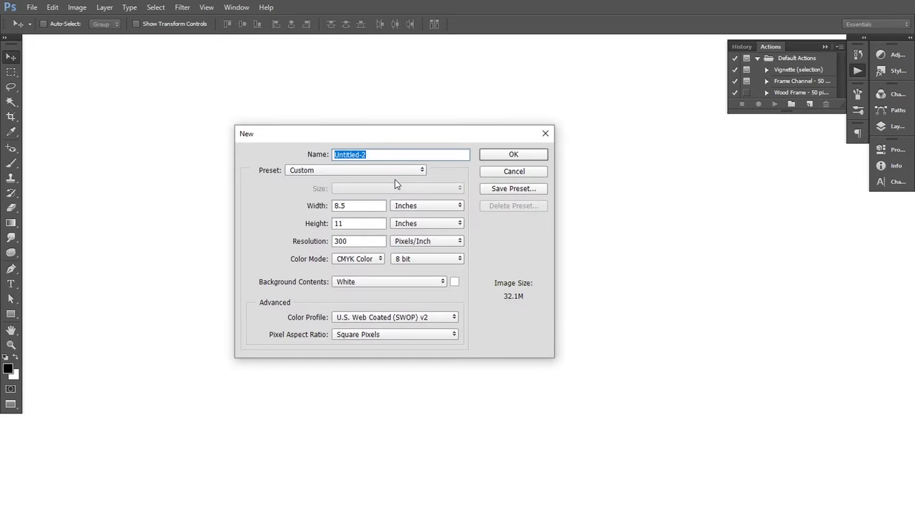
text(Elect)
text(ro music fastival poster)
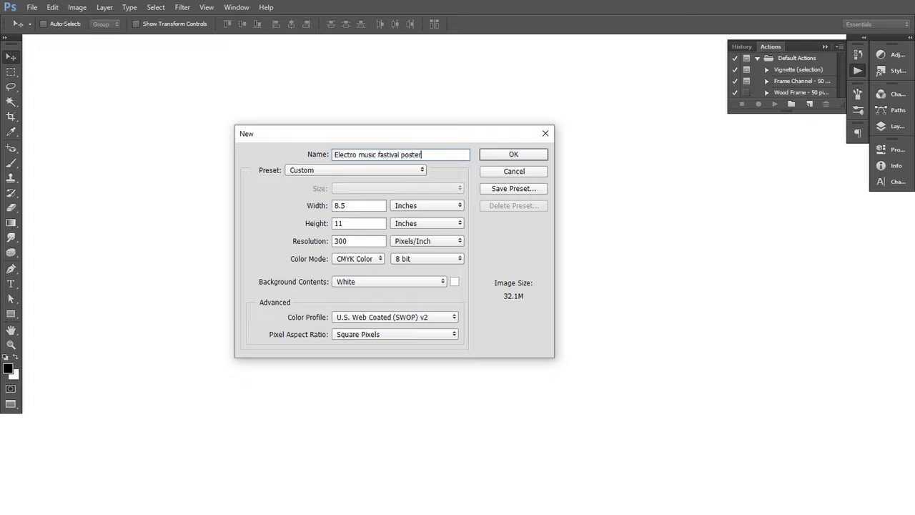
text( design)
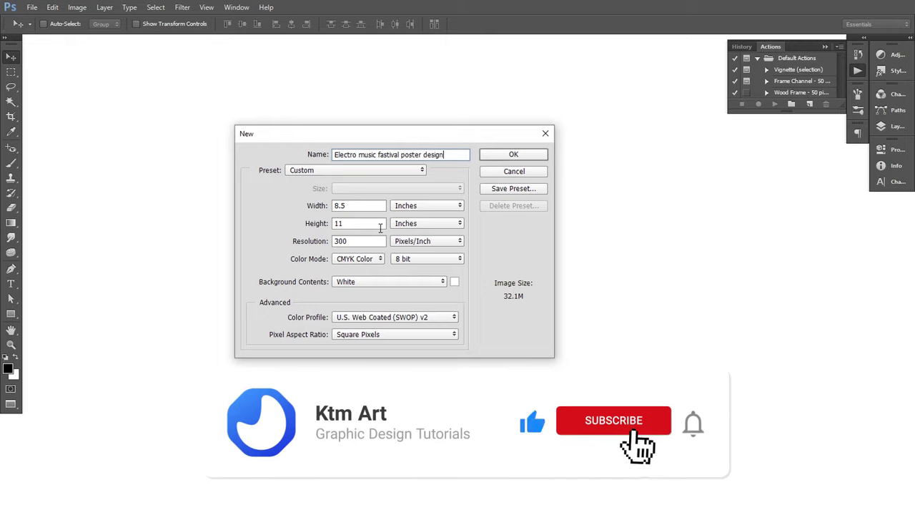
click(404, 208)
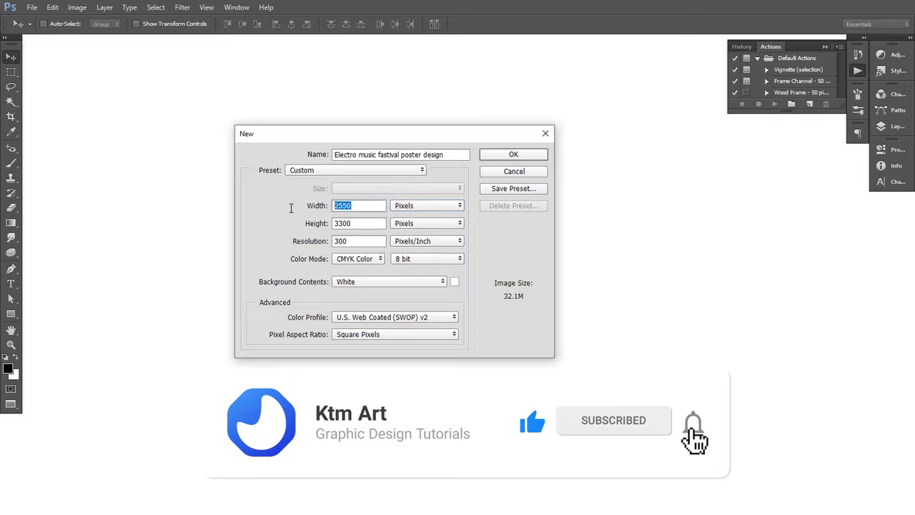
text(24)
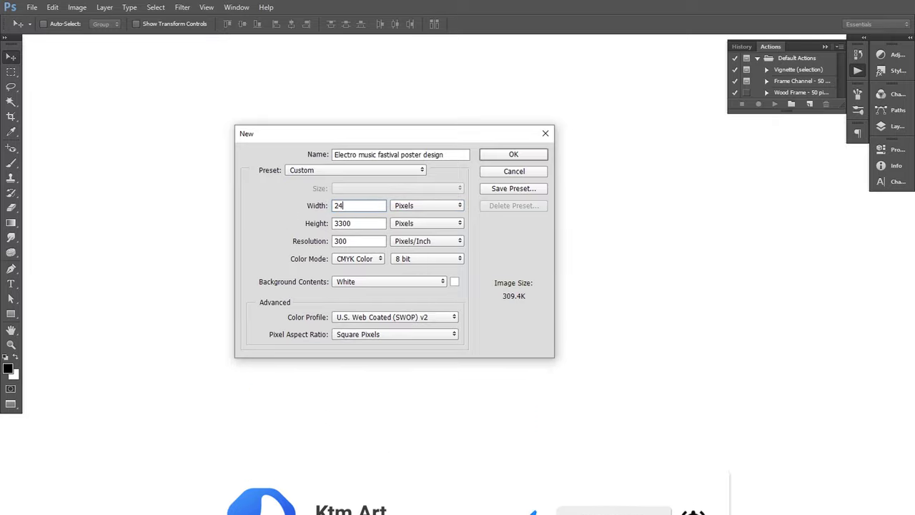
text(80)
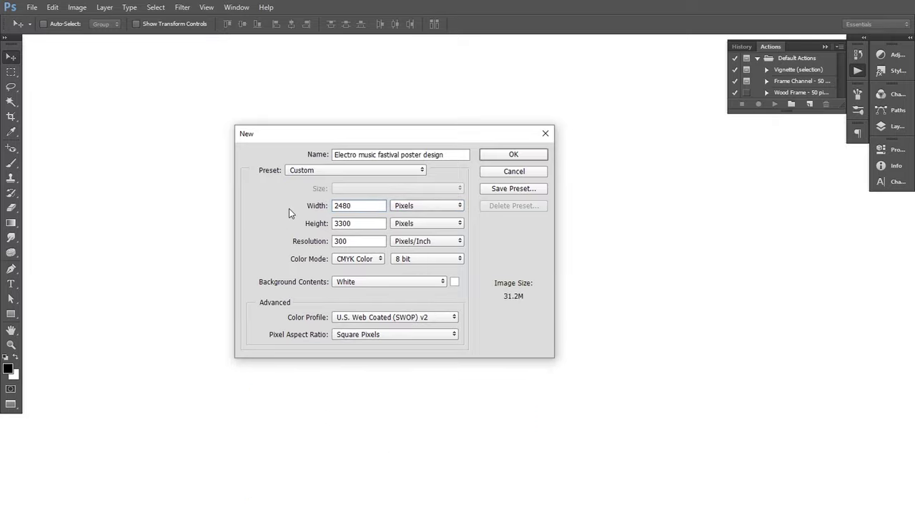
key(Tab)
text(3508)
click(346, 259)
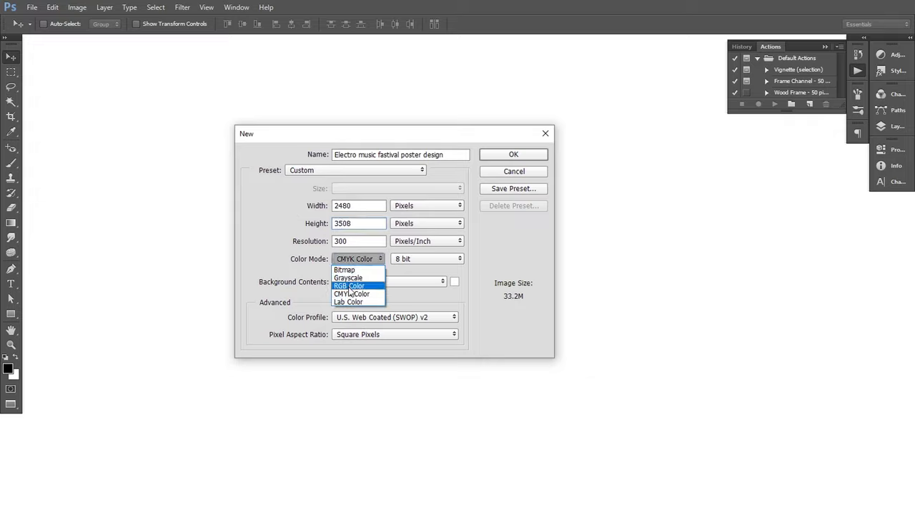
click(355, 286)
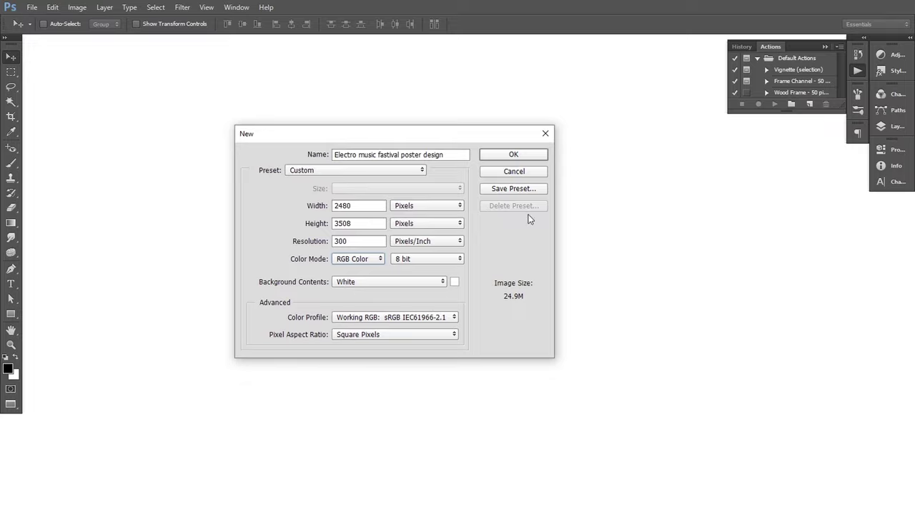
click(512, 153)
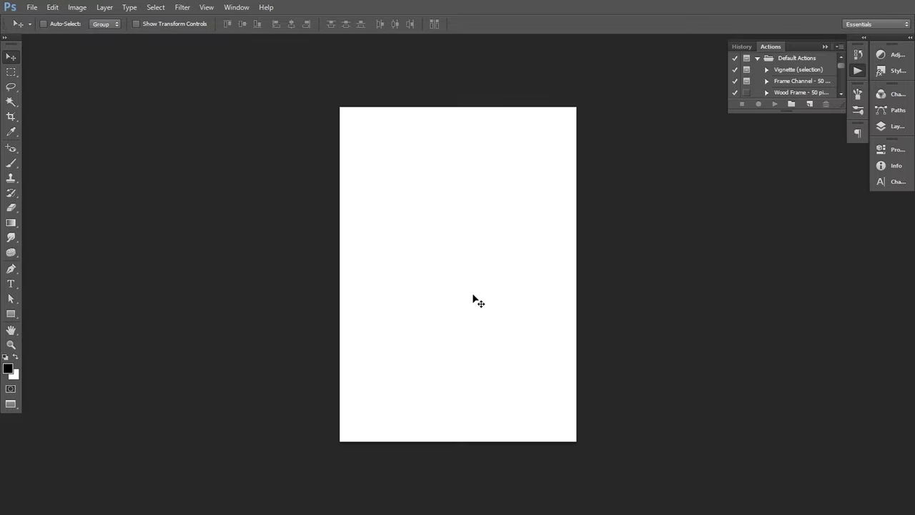
Add a Gradient fill layer and set its left colour stop to pink #fe80b6
click(905, 127)
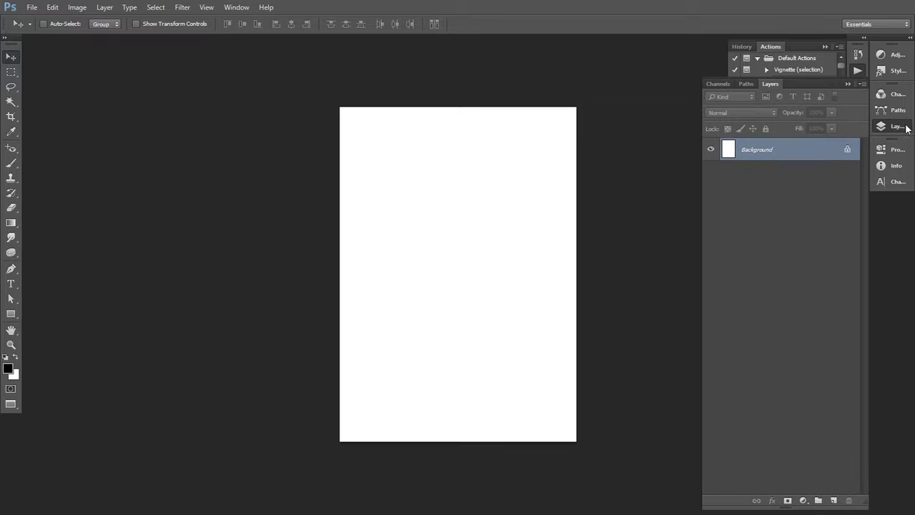
click(803, 500)
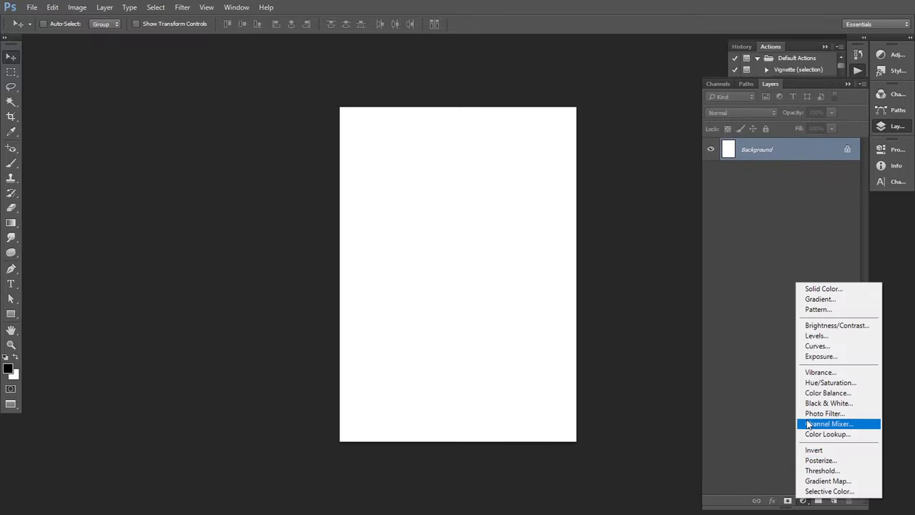
click(816, 298)
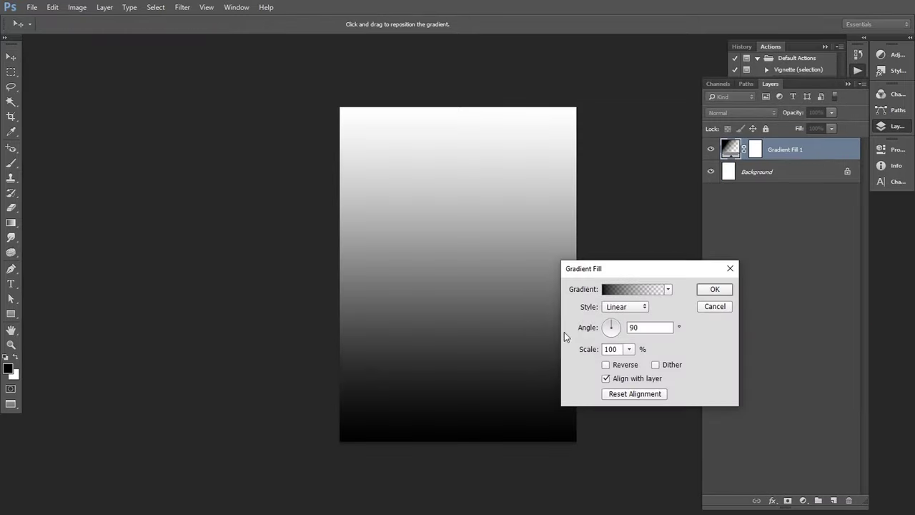
click(621, 290)
drag(619, 348, 619, 349)
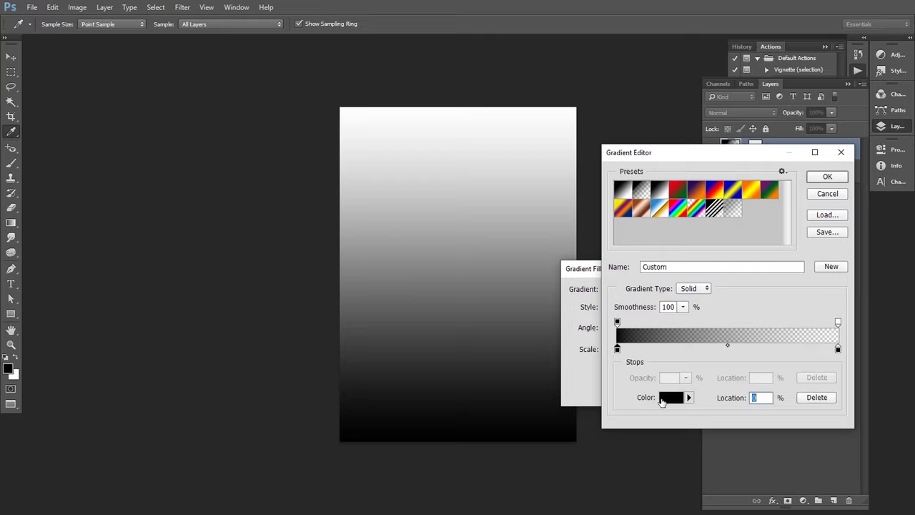
click(664, 399)
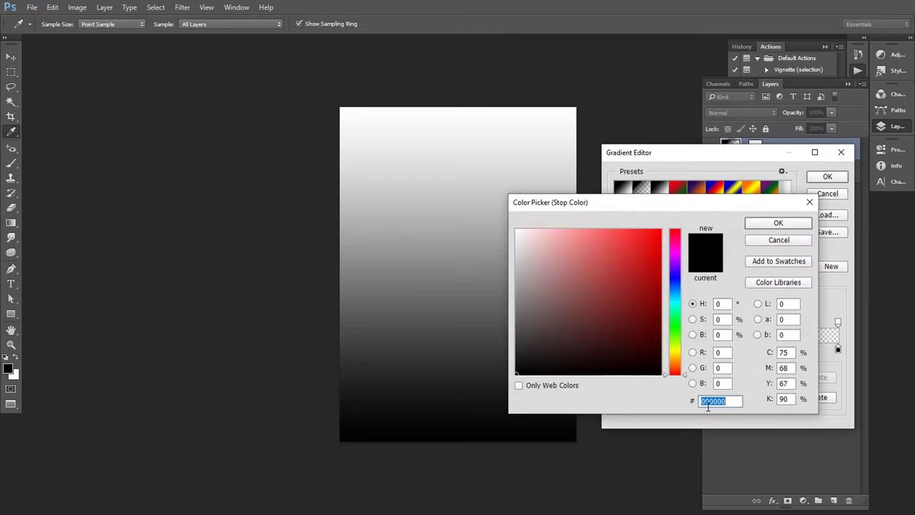
text(fe)
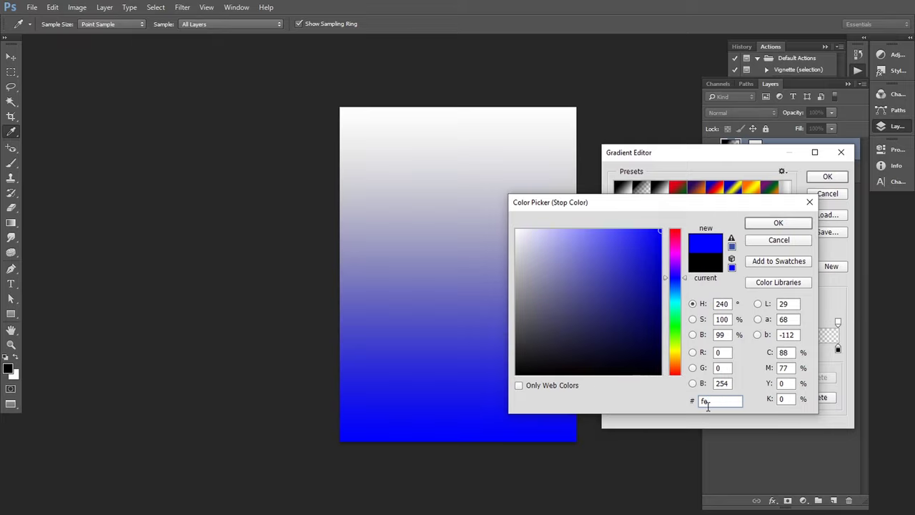
text(80)
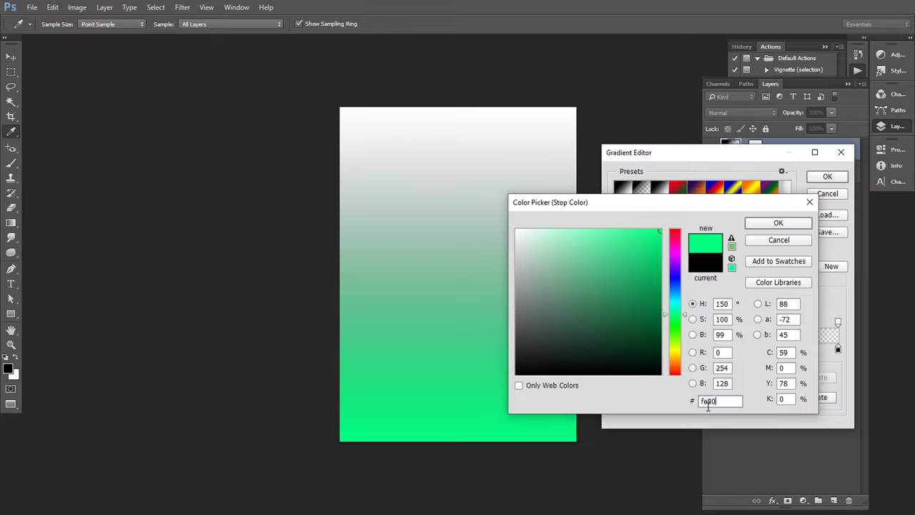
text(b6)
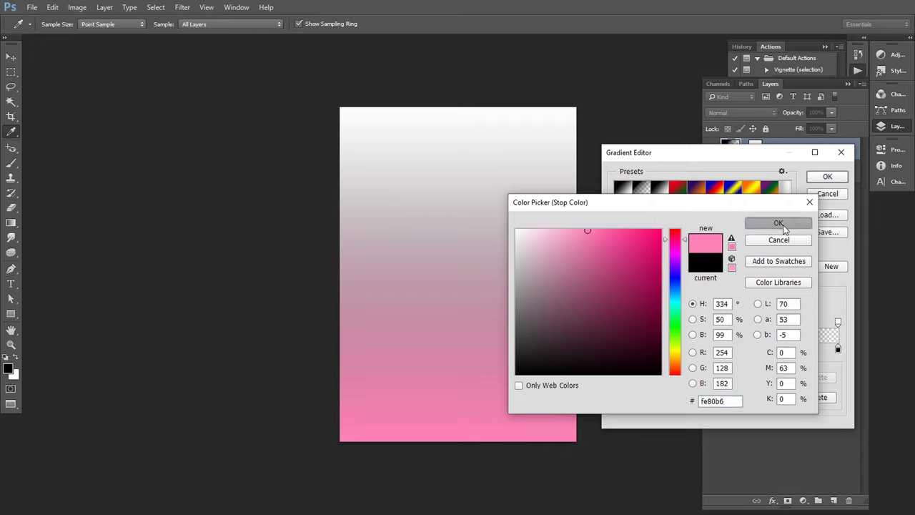
click(778, 223)
Set the right colour stop to dark purple #2a234e at 100% opacity
click(837, 349)
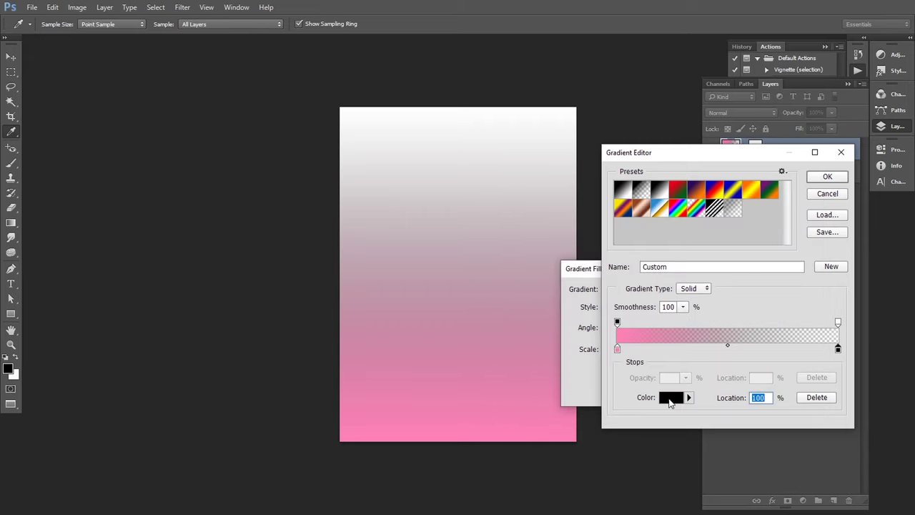
click(674, 399)
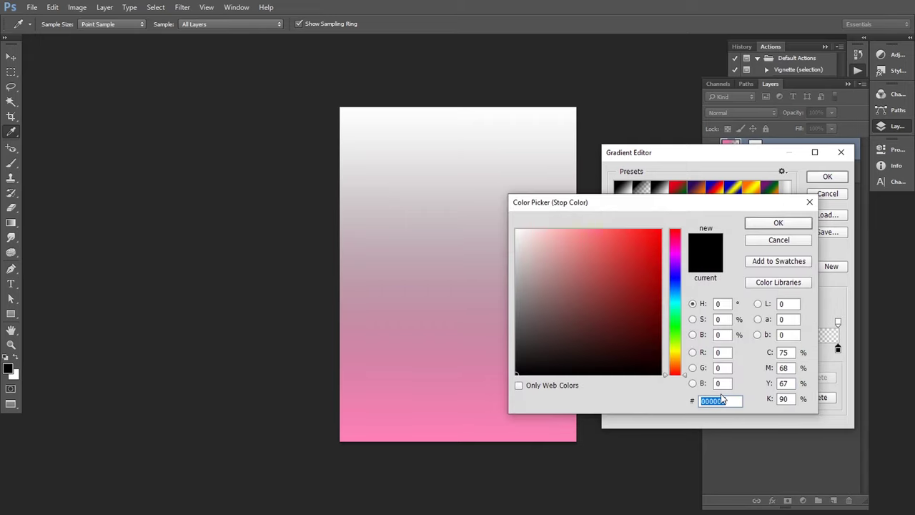
text(2a)
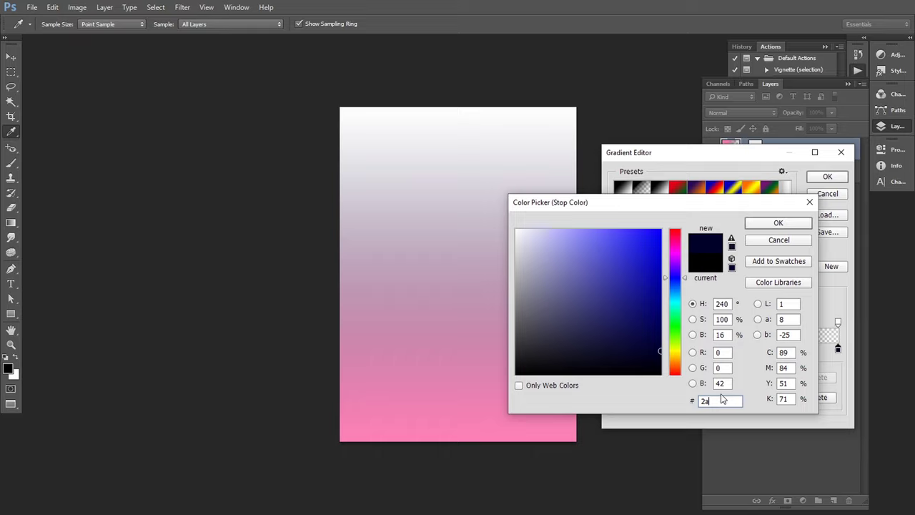
text(23)
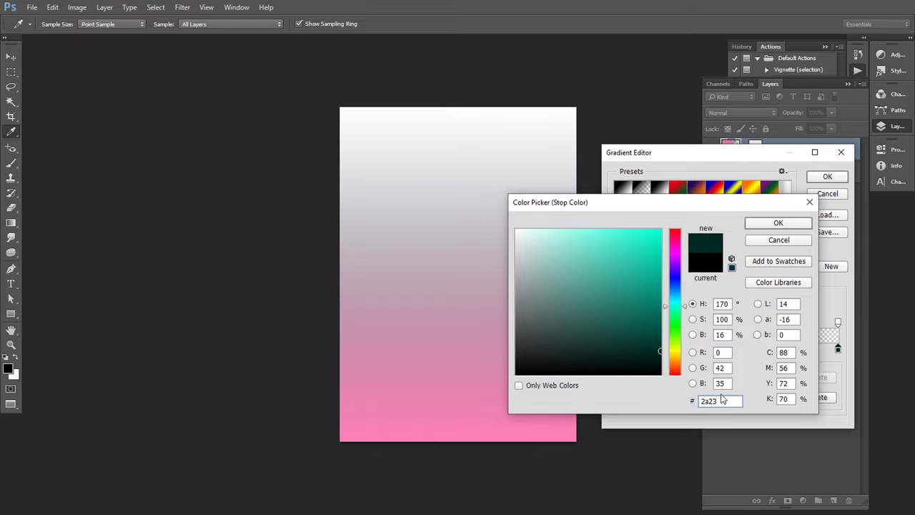
text(4e)
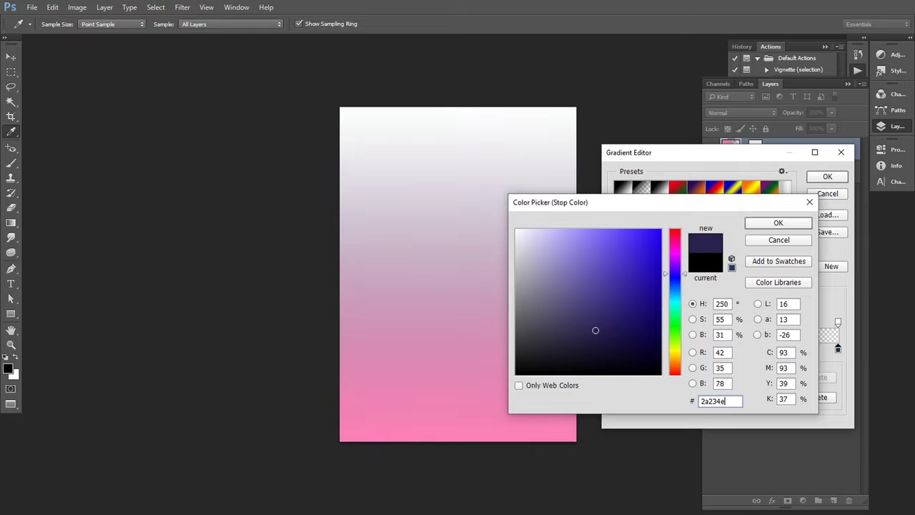
click(778, 223)
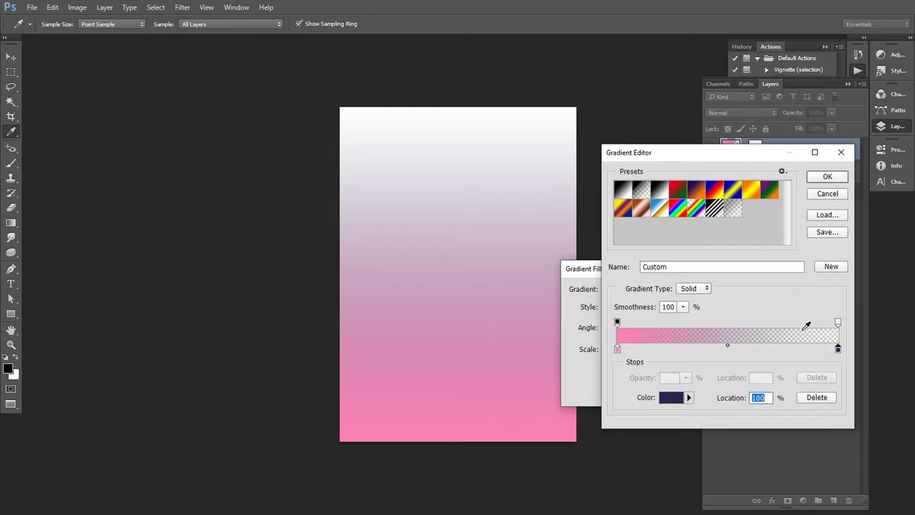
click(838, 322)
click(685, 378)
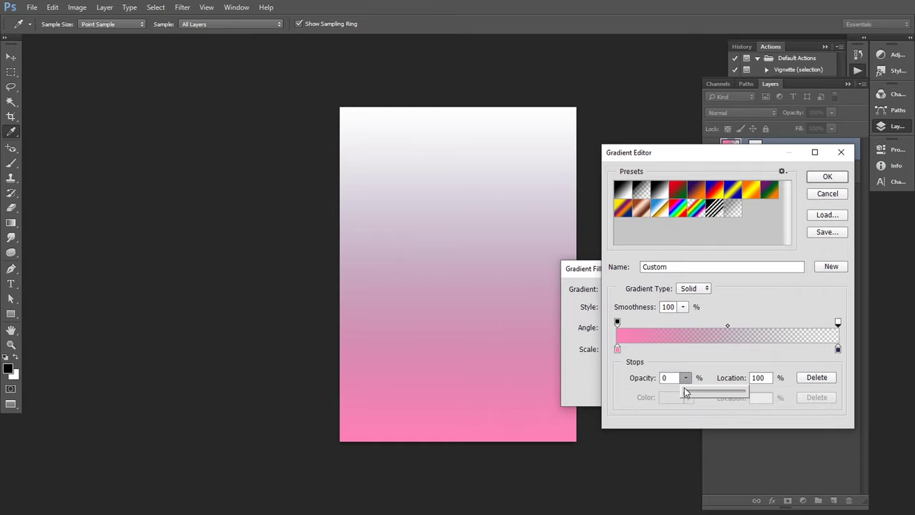
drag(684, 389, 787, 391)
Accept the edited gradient, widen its scale slightly and reverse it so pink is on top
click(827, 177)
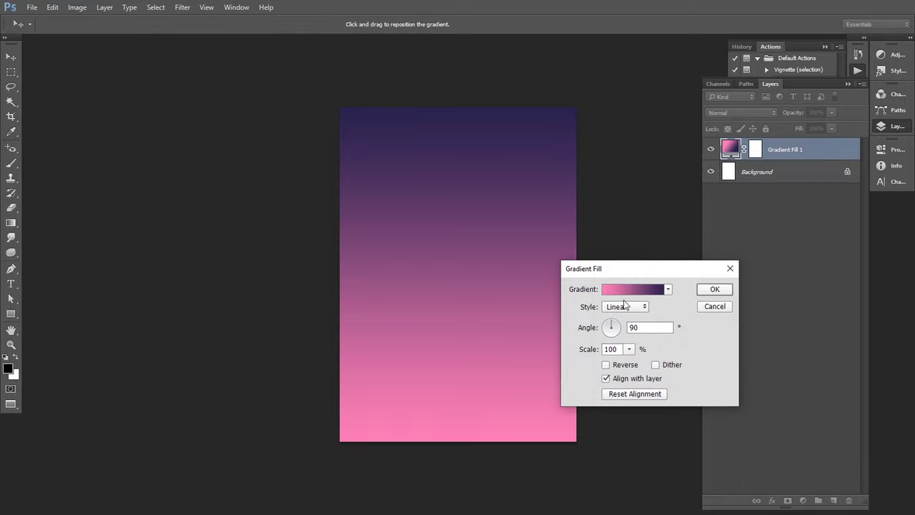
click(608, 324)
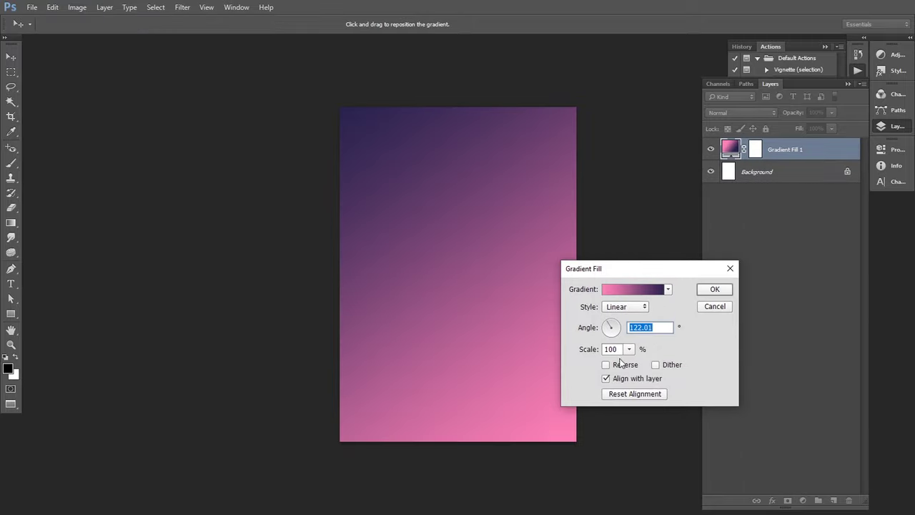
click(629, 353)
drag(631, 366, 634, 366)
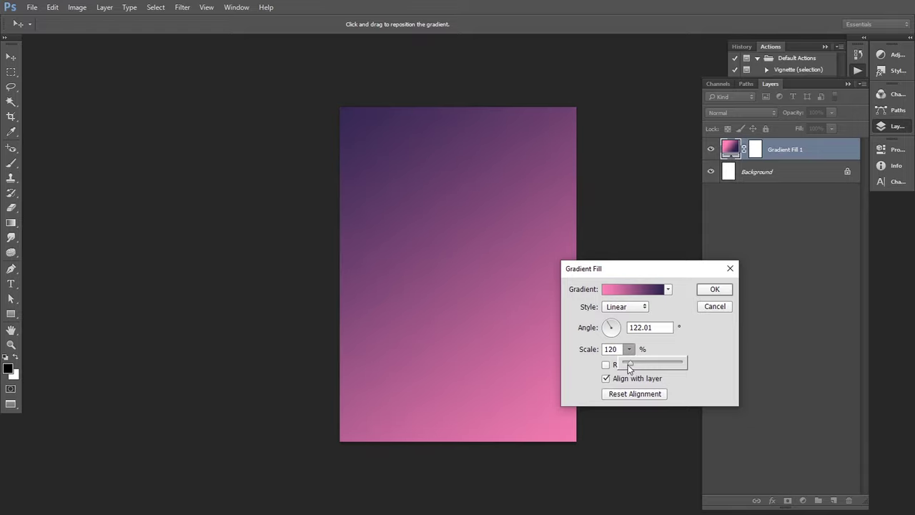
click(607, 365)
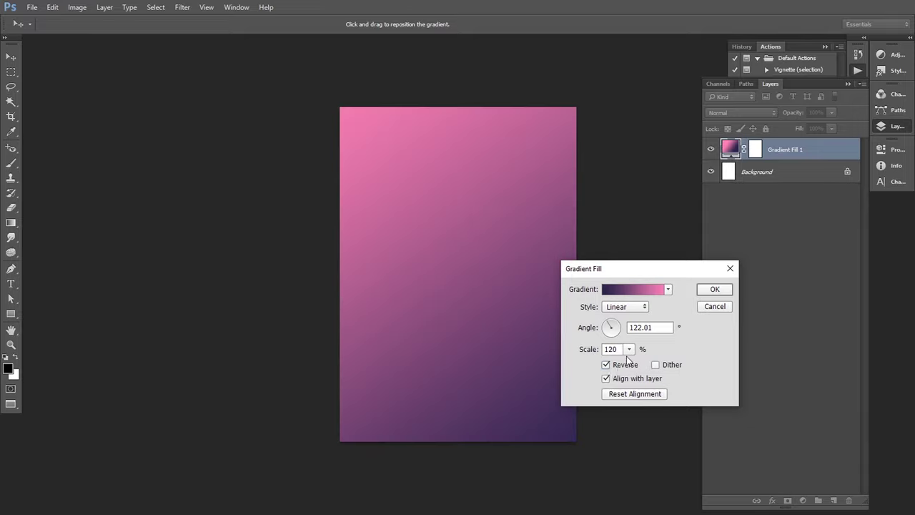
Set the gradient angle to 110° and its scale to 110%
click(610, 323)
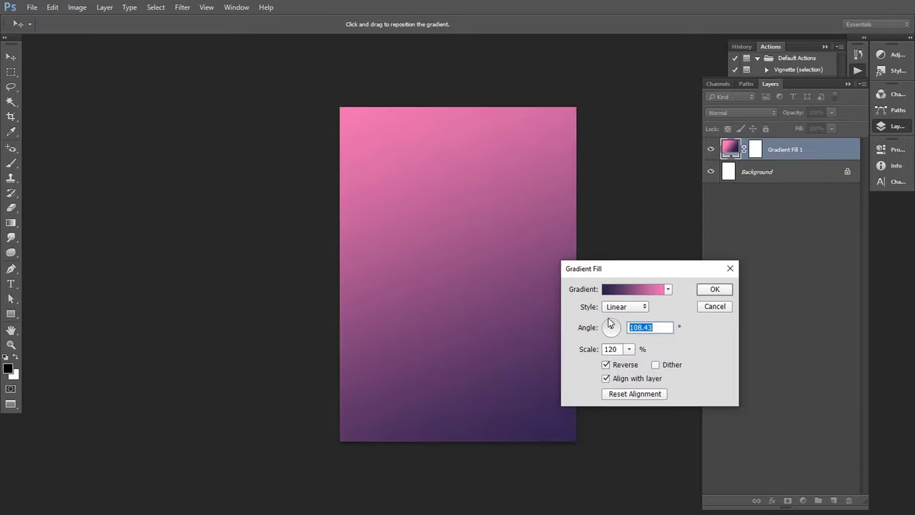
click(609, 323)
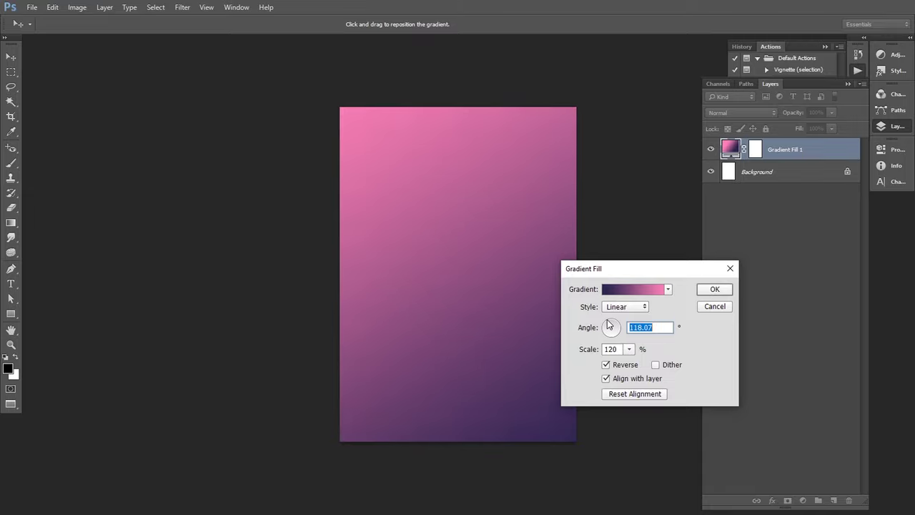
text(1)
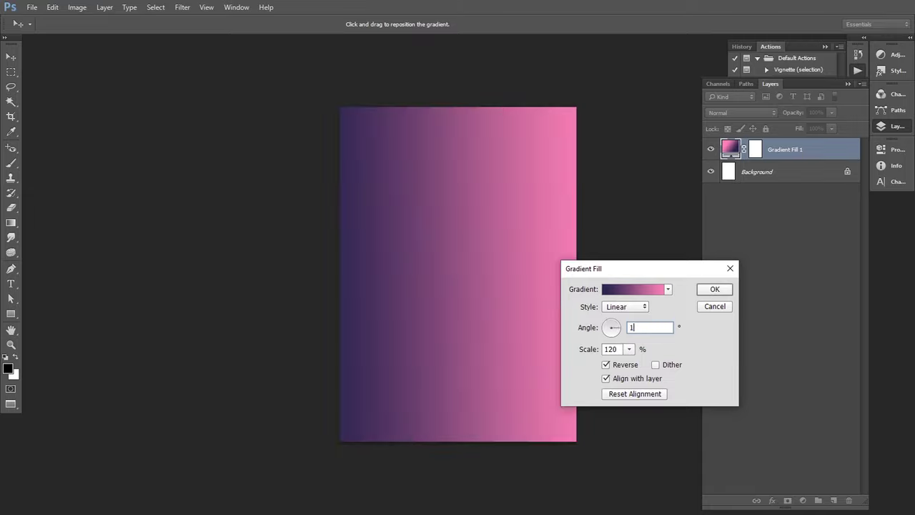
text(10)
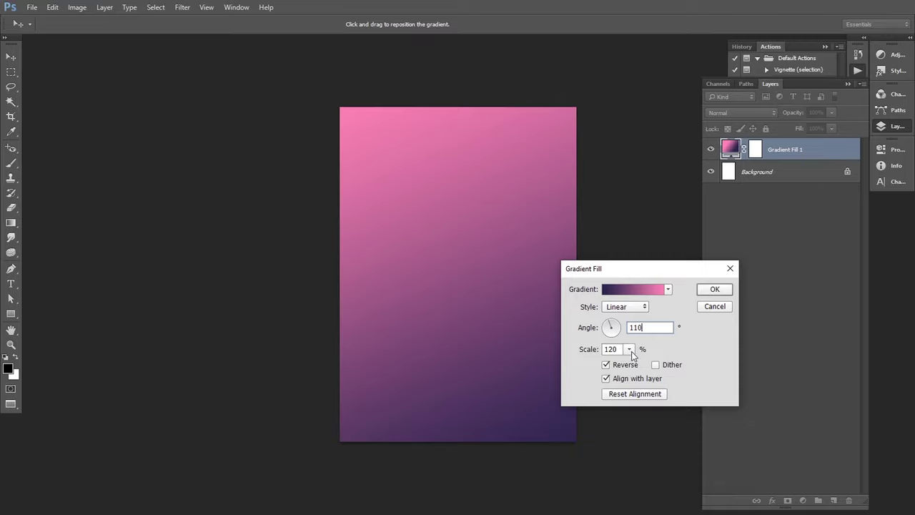
click(629, 349)
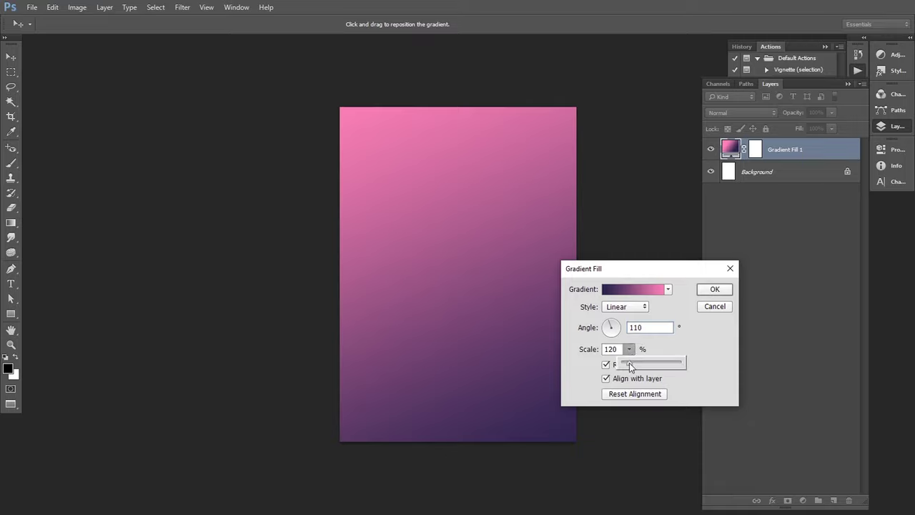
drag(630, 366, 628, 368)
click(707, 291)
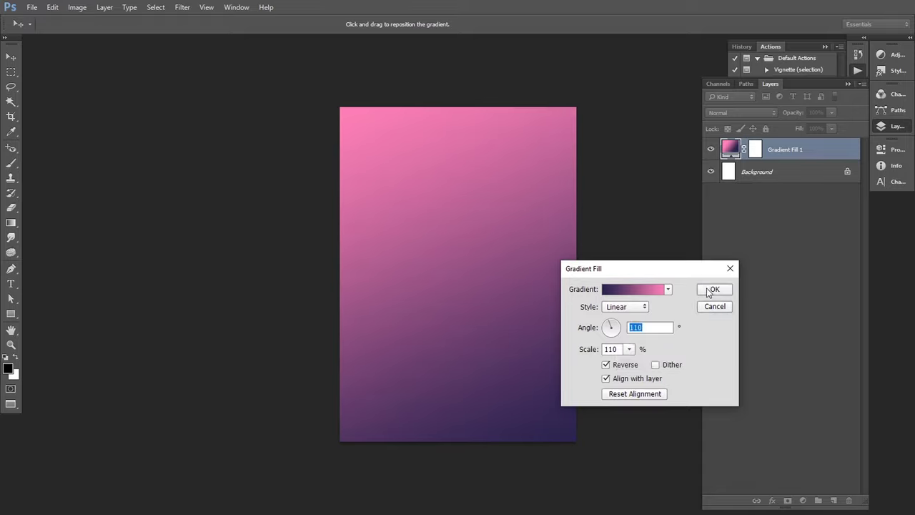
drag(472, 333, 374, 300)
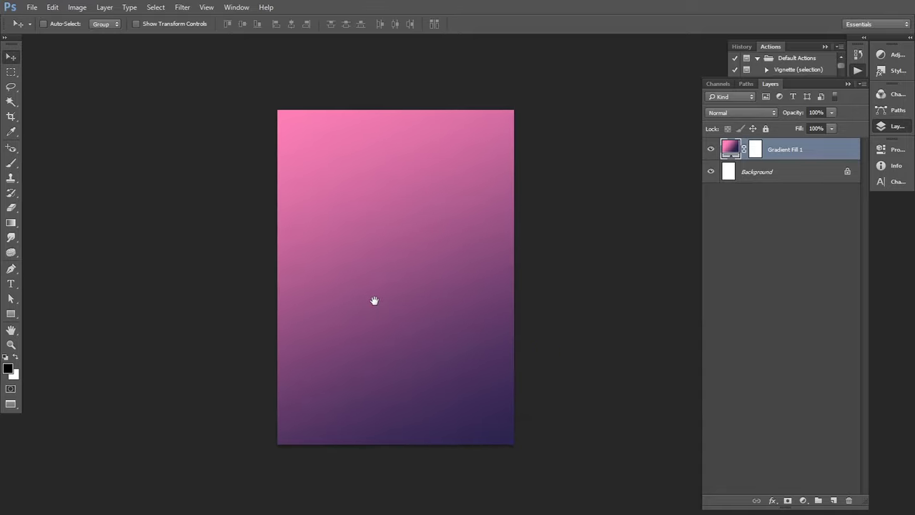
Place the singer photo 'Image' as an embedded layer on the poster
click(32, 8)
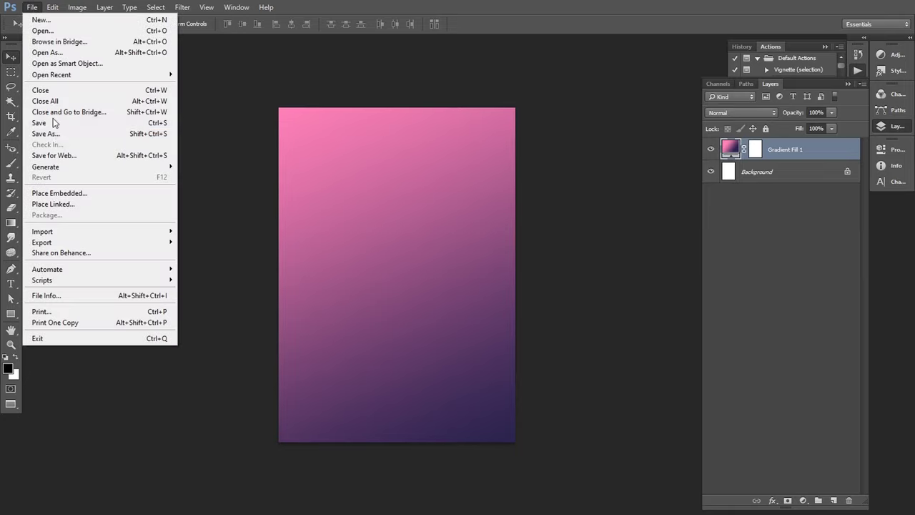
click(59, 194)
click(133, 92)
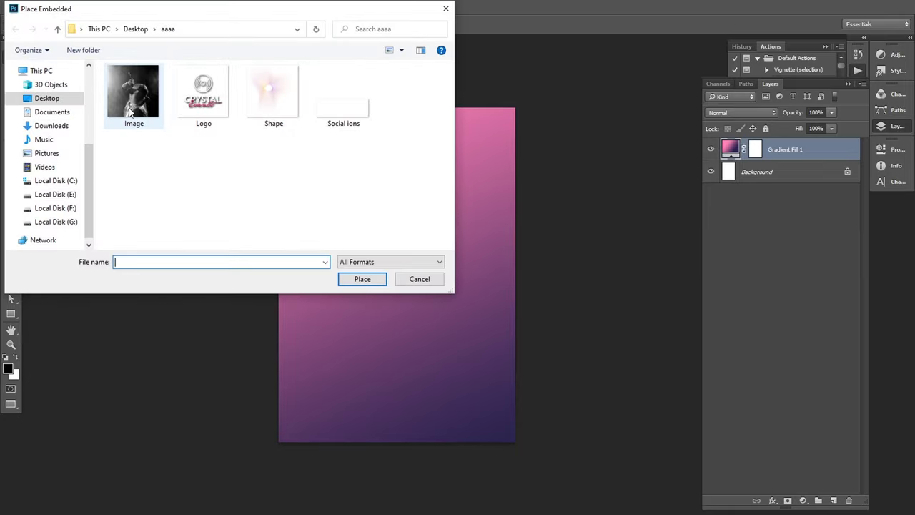
click(362, 278)
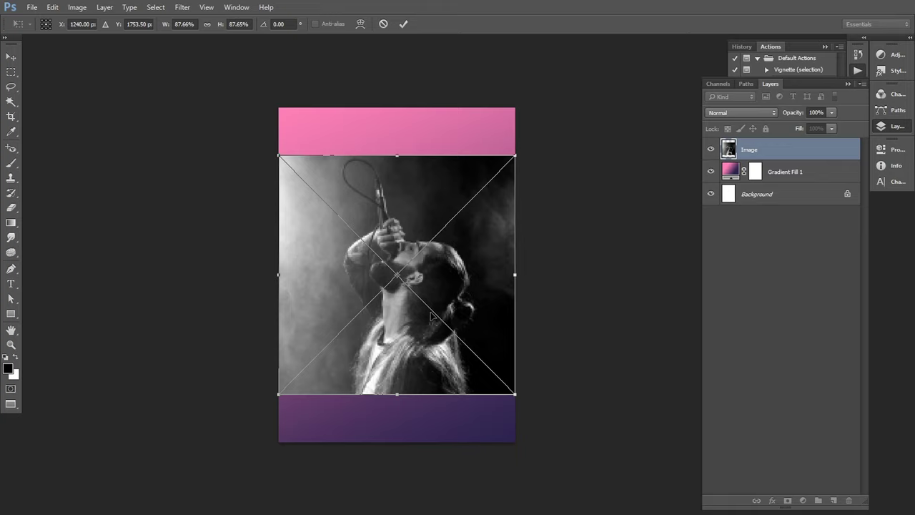
Scale the photo to about 107% and nudge it to cover the poster's upper part
drag(515, 392, 534, 436)
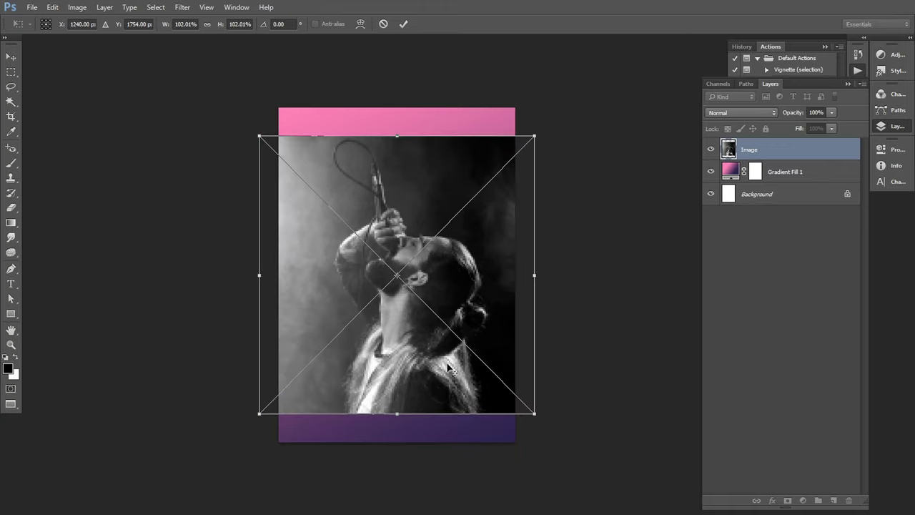
drag(449, 370, 444, 283)
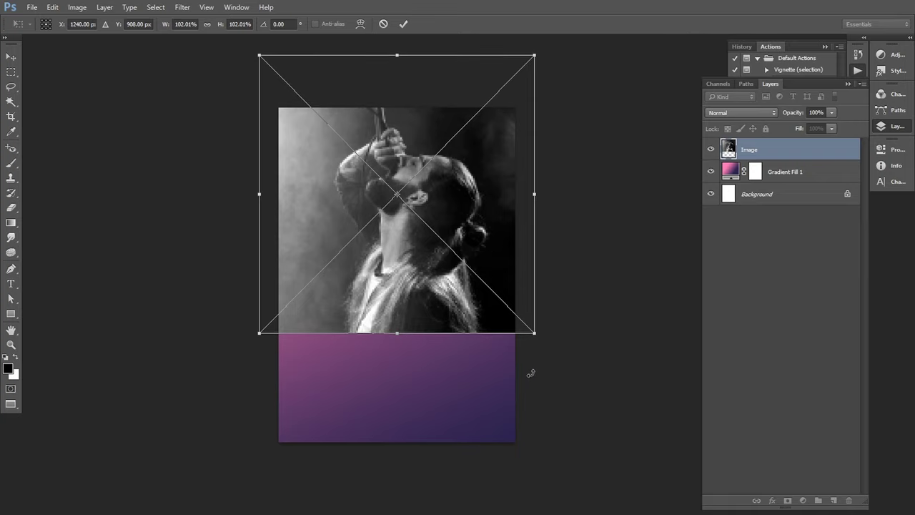
drag(534, 333, 537, 343)
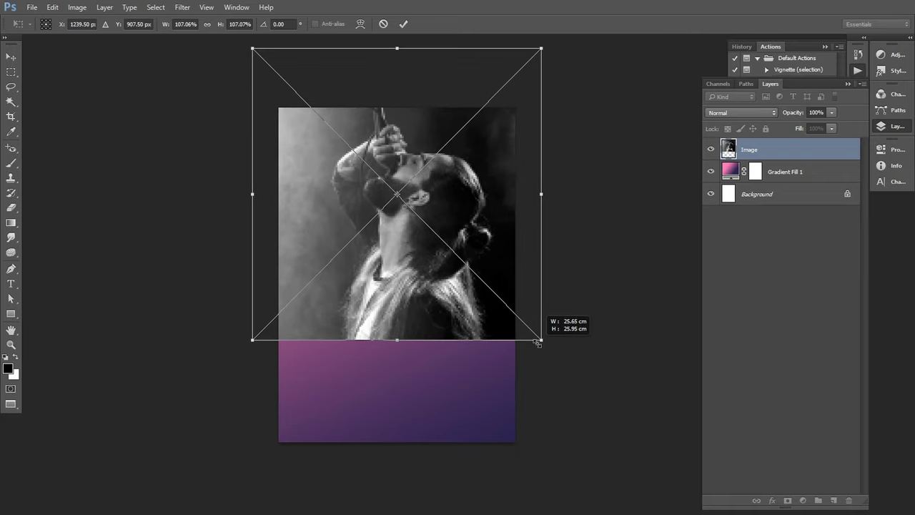
key(shift+Down)
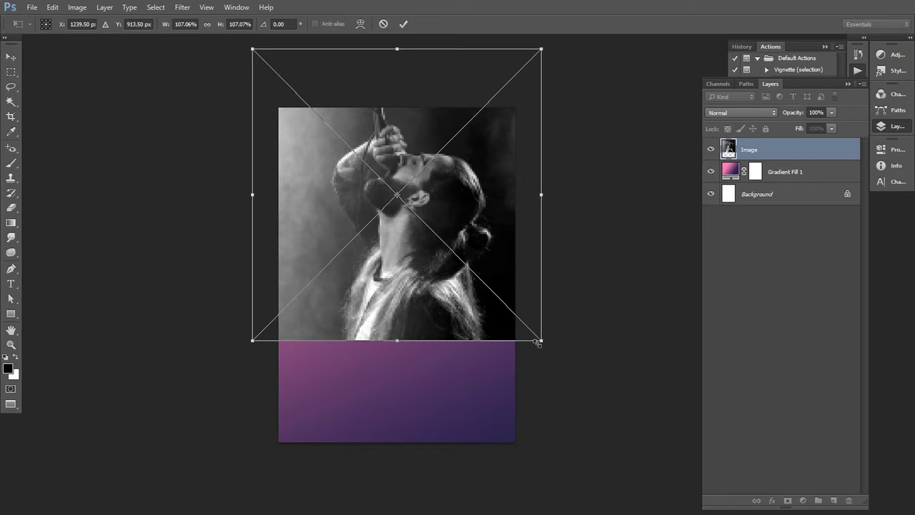
key(shift+Down)
key(shift+Down)
key(shift+Down)
key(shift+Down)
key(Down)
key(Down)
key(Down)
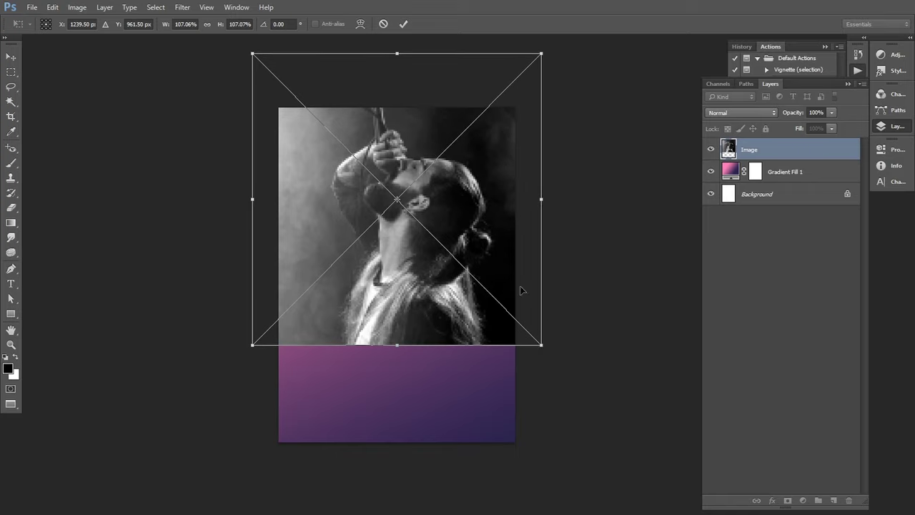
key(Up)
key(Up)
key(Up)
Commit the photo, set its blend mode to Overlay and add a layer mask
click(403, 24)
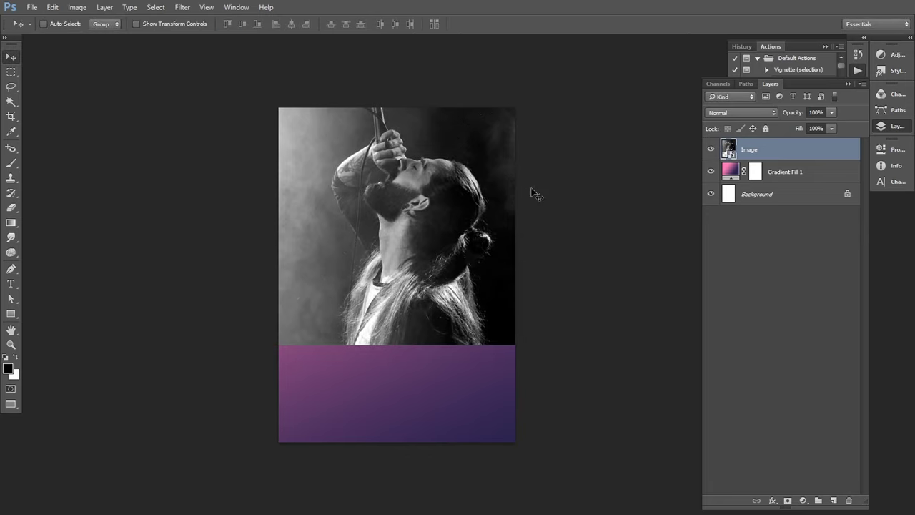
click(743, 112)
click(723, 226)
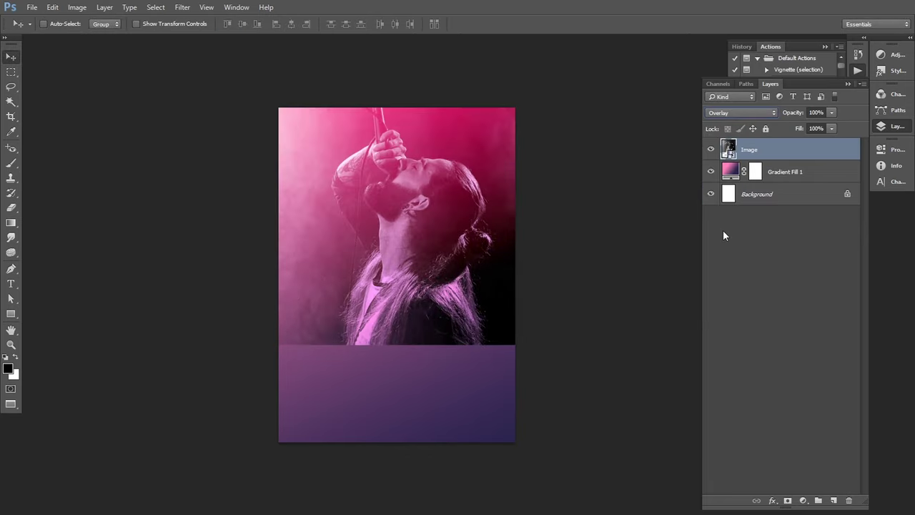
click(787, 499)
Paint black on the mask with the Brush to fade the photo's bottom edge
click(11, 163)
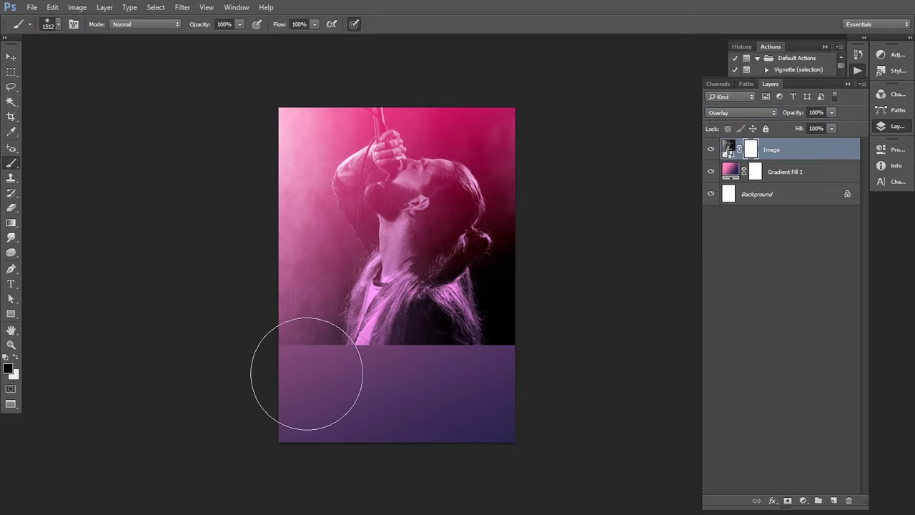
click(8, 368)
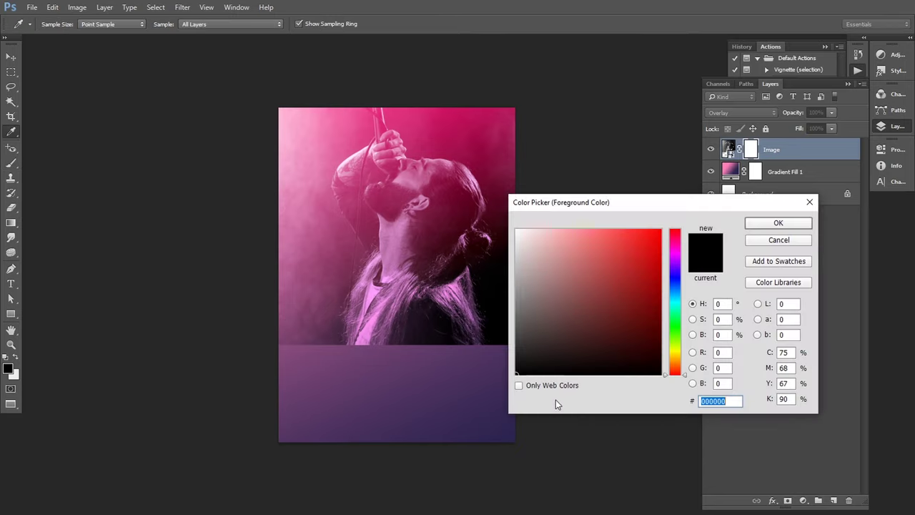
click(774, 227)
mouse_move(298, 398)
mouse_down()
mouse_move(361, 379)
mouse_move(384, 347)
mouse_move(370, 405)
mouse_move(530, 367)
mouse_move(490, 333)
mouse_up()
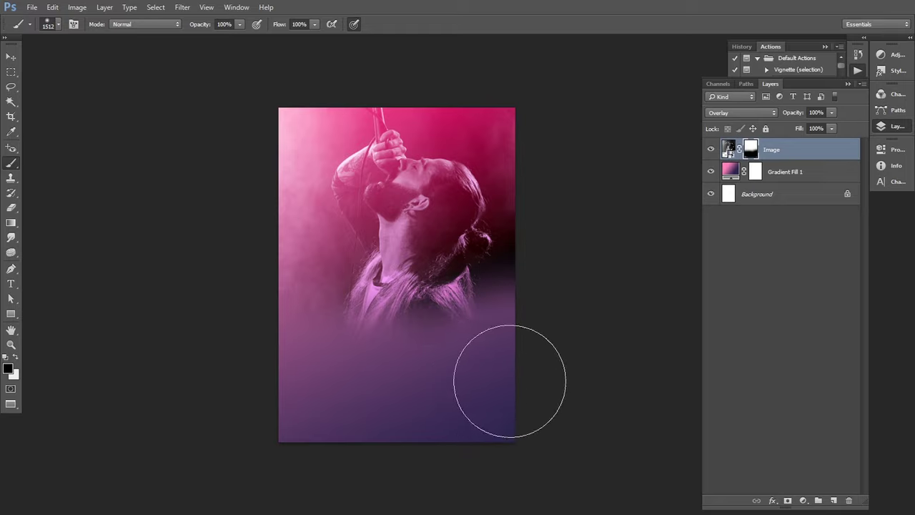
drag(510, 381, 303, 351)
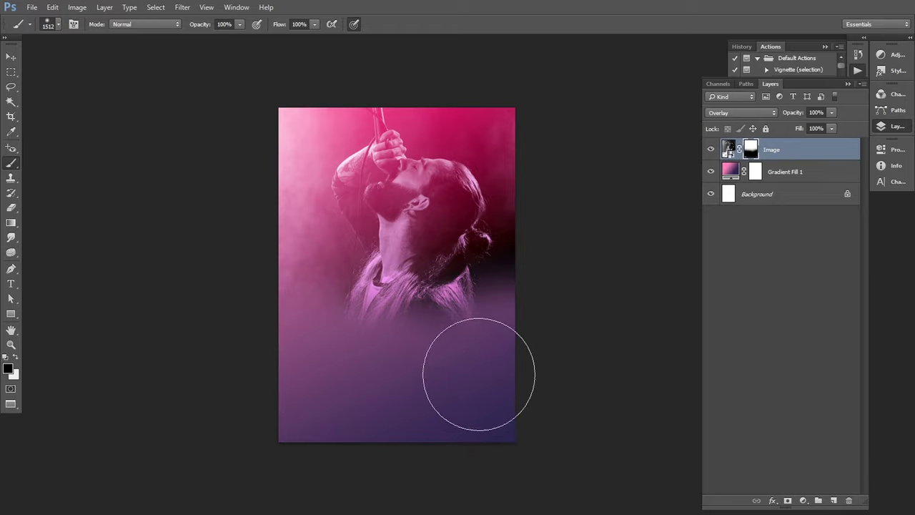
click(11, 57)
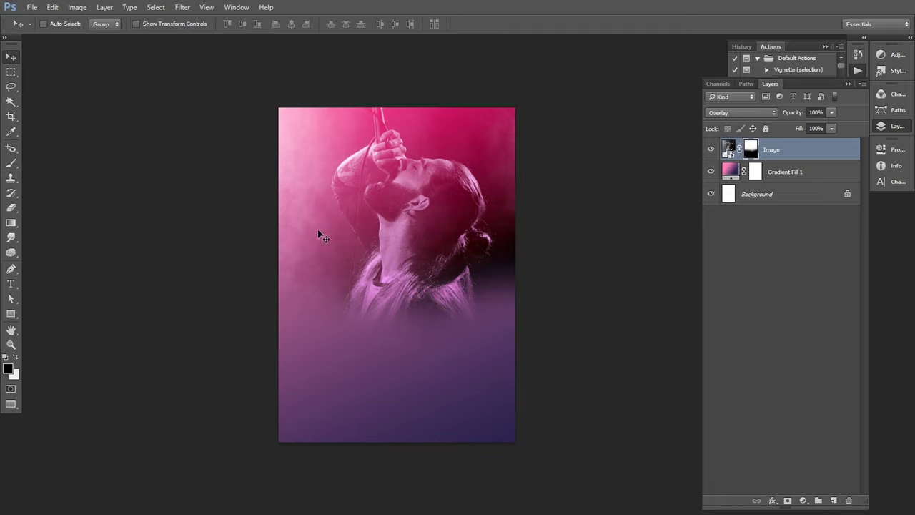
Place the Logo file as an embedded layer and shrink it to about 30%
click(32, 7)
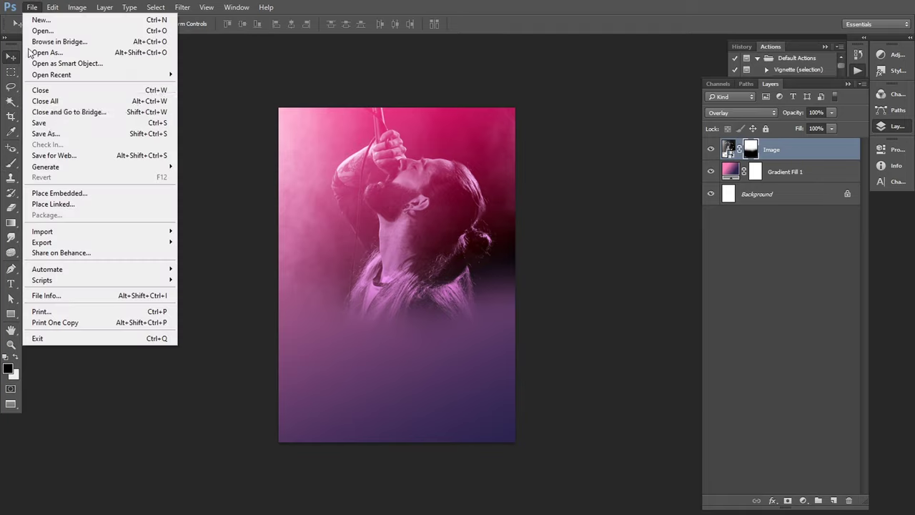
click(78, 191)
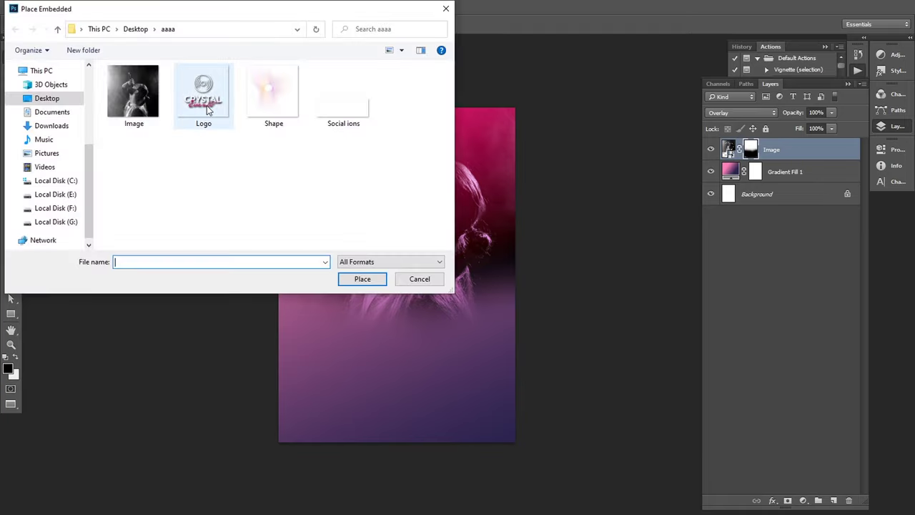
double_click(204, 92)
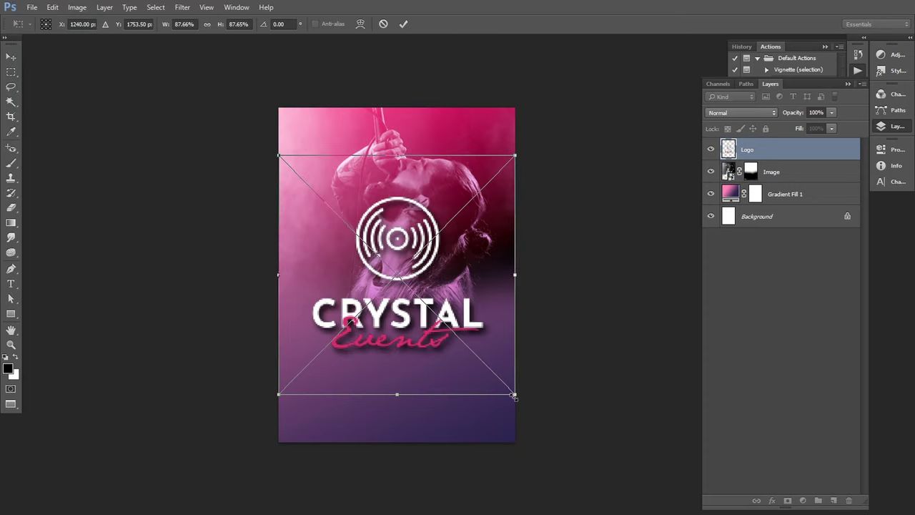
drag(513, 395, 422, 331)
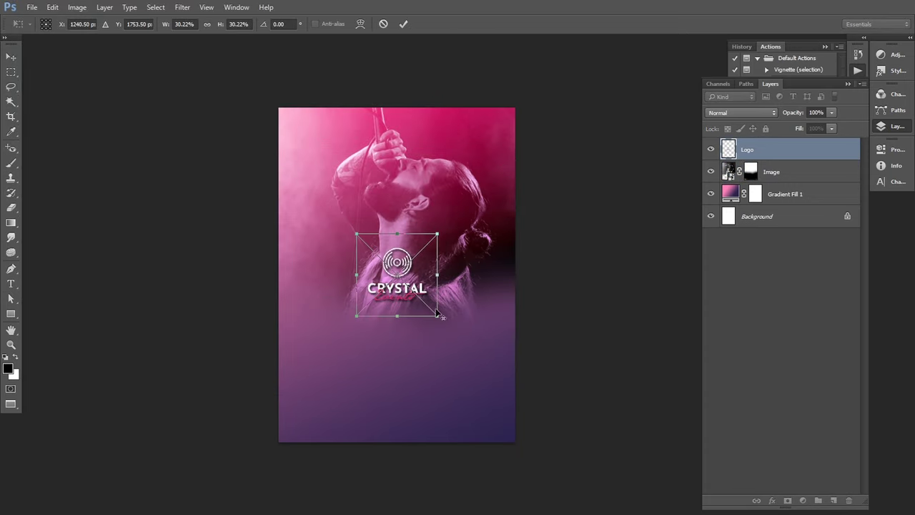
click(403, 23)
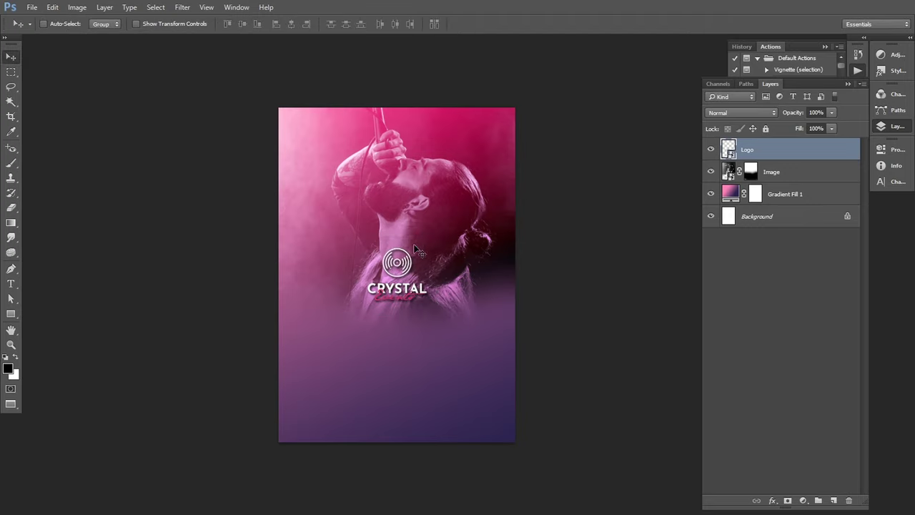
Position the CRYSTAL logo centred just beneath the singer's face
drag(410, 293, 396, 276)
key(Up)
key(Up)
key(Up)
key(Up)
key(Up)
key(Up)
key(Up)
key(Up)
key(Down)
key(Down)
key(Down)
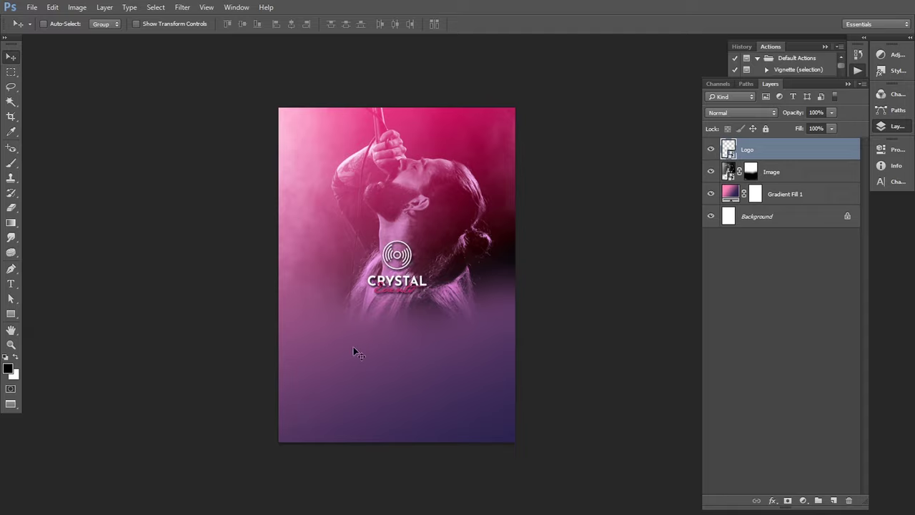
key(Down)
key(Down)
key(Down)
key(Down)
key(Down)
key(Down)
key(Down)
key(Down)
key(Down)
key(Down)
key(Down)
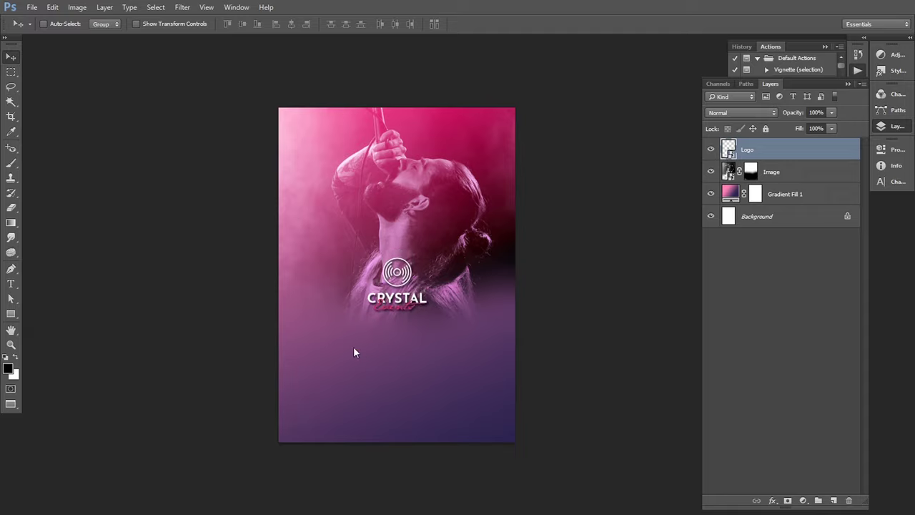
key(Down)
key(Down)
key(Down)
key(Down)
key(Down)
key(Down)
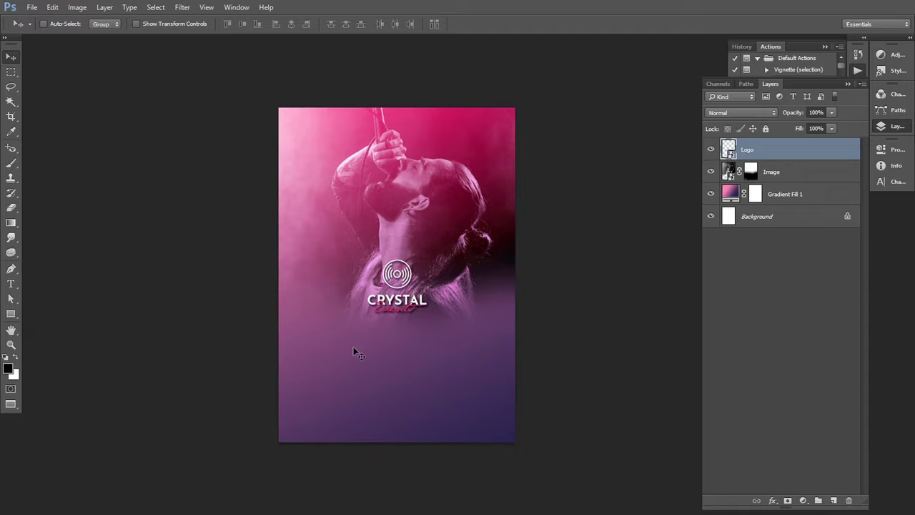
key(Down)
key(Down)
Select the ELECTRO MUSIC text below the logo and enlarge it to 28.99 pt
click(12, 286)
scroll(344, 419, up, 1)
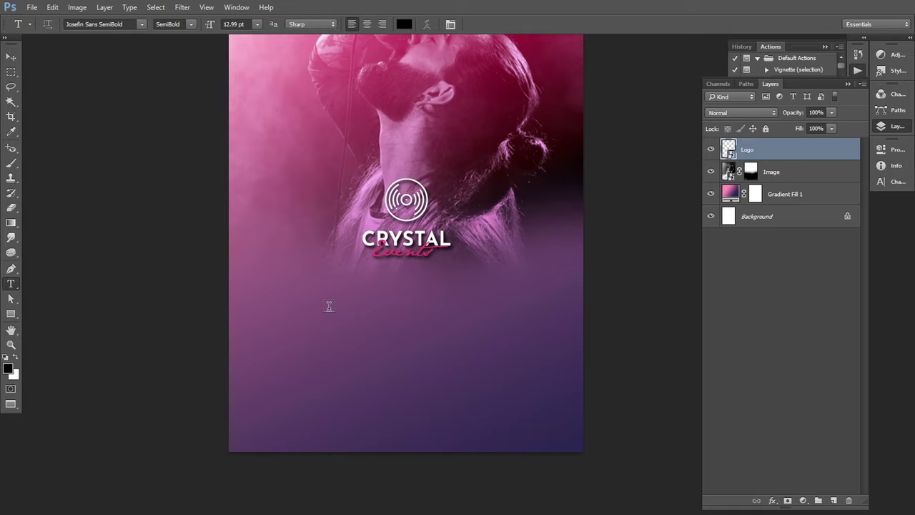
click(329, 306)
text(ELECTRO MUSIC)
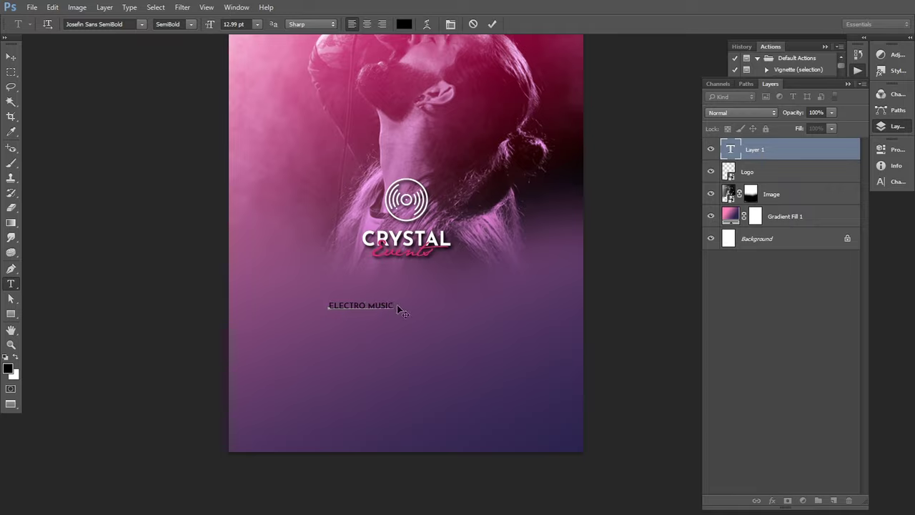
drag(394, 306, 300, 304)
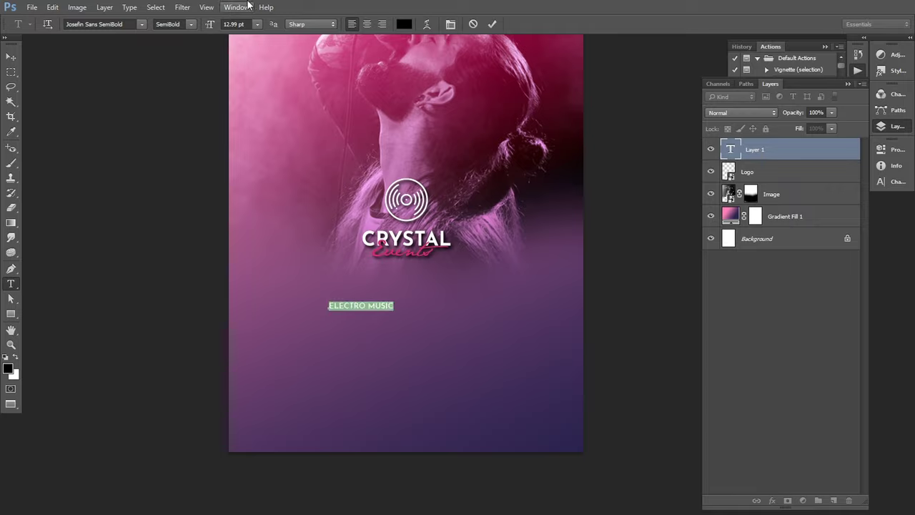
drag(216, 28, 227, 31)
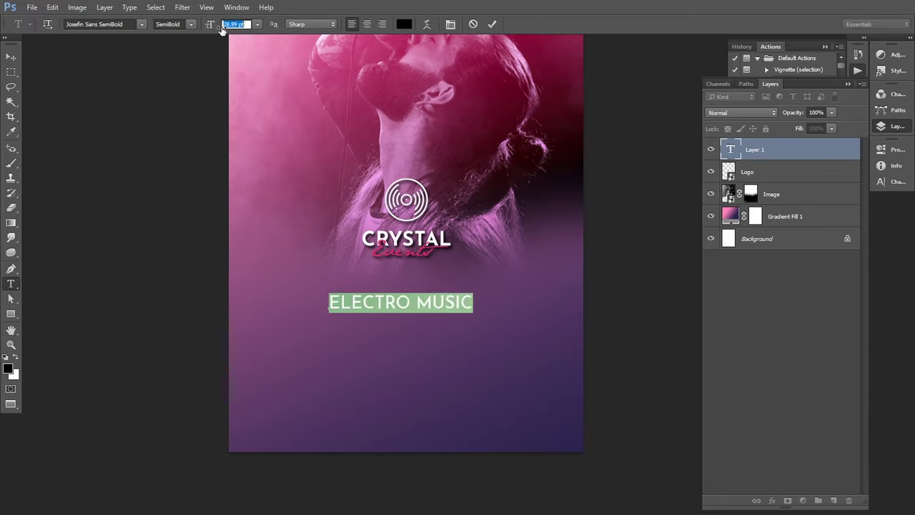
Set the ELECTRO MUSIC font to Josefin Sans Bold and commit the text
click(190, 26)
click(172, 74)
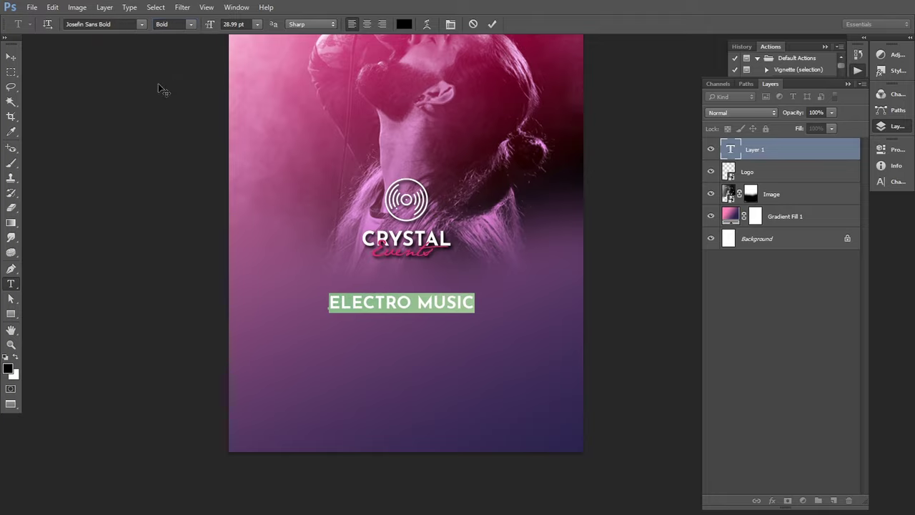
click(113, 26)
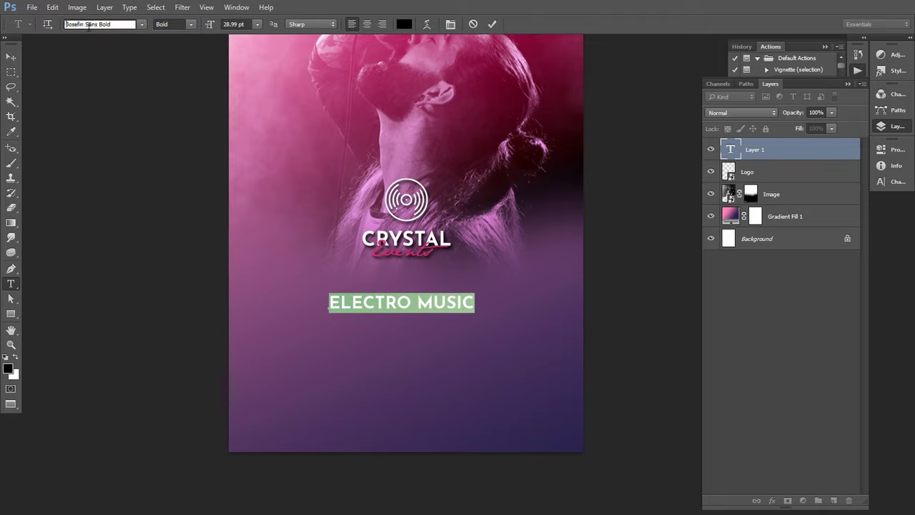
mouse_move(98, 24)
mouse_down()
mouse_move(112, 24)
mouse_move(65, 26)
mouse_up()
click(473, 306)
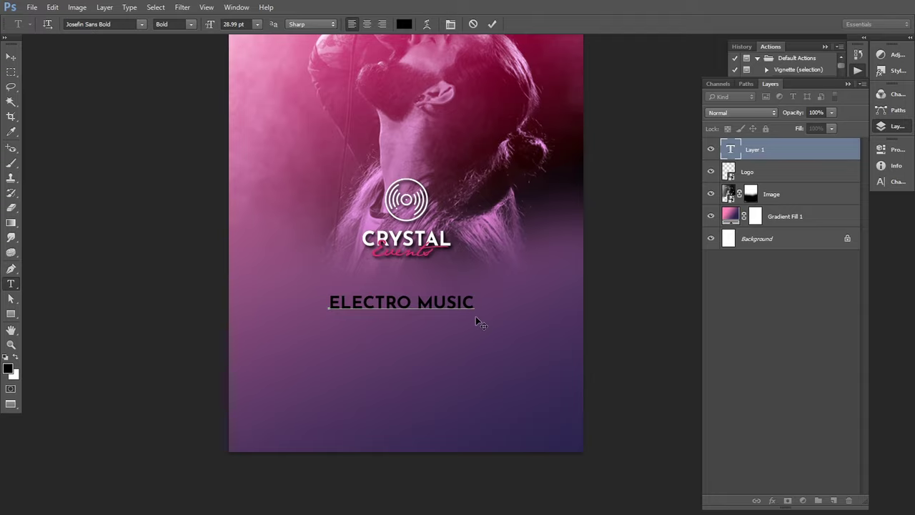
click(11, 57)
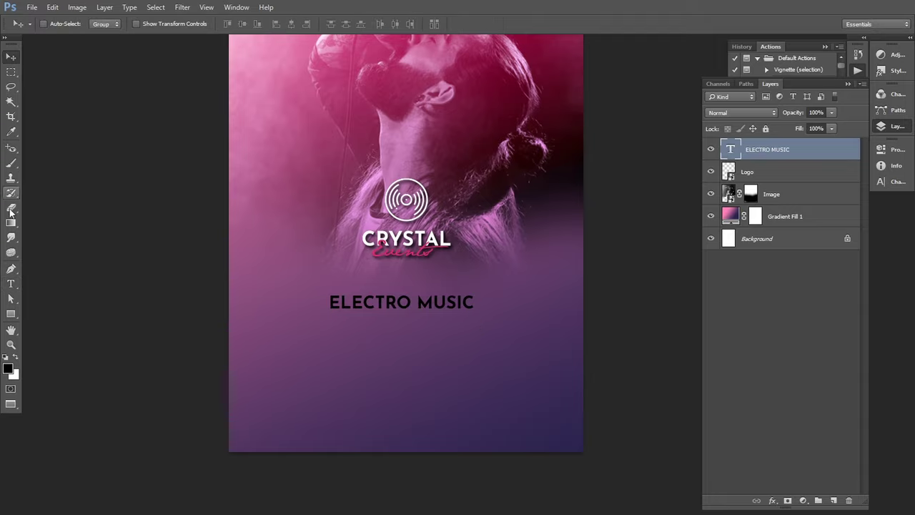
Type FESTIVAL below ELECTRO MUSIC and size it to 64.99 pt
click(12, 283)
click(334, 337)
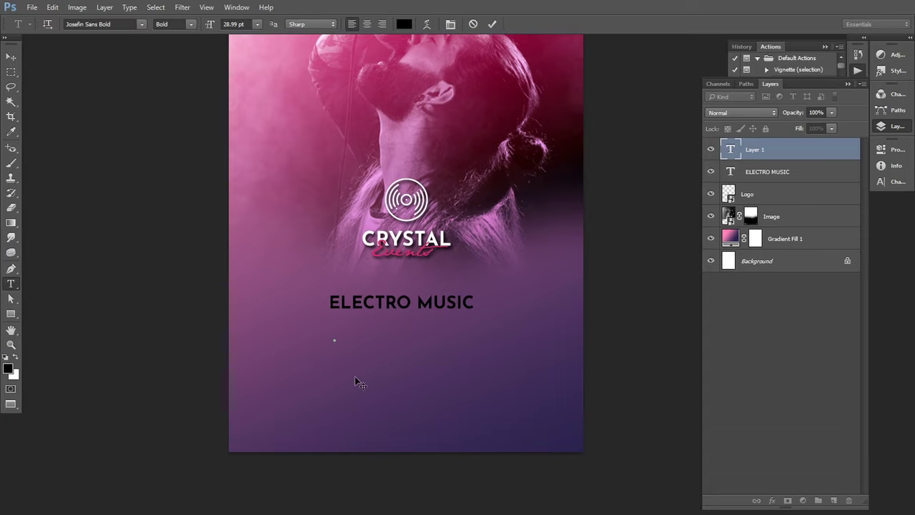
text(F)
text(EST)
text(IVAL)
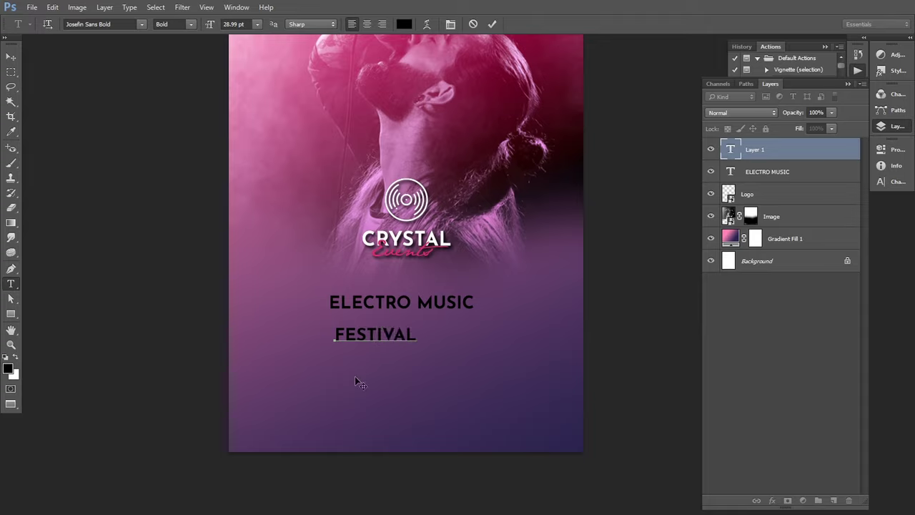
drag(418, 336, 304, 331)
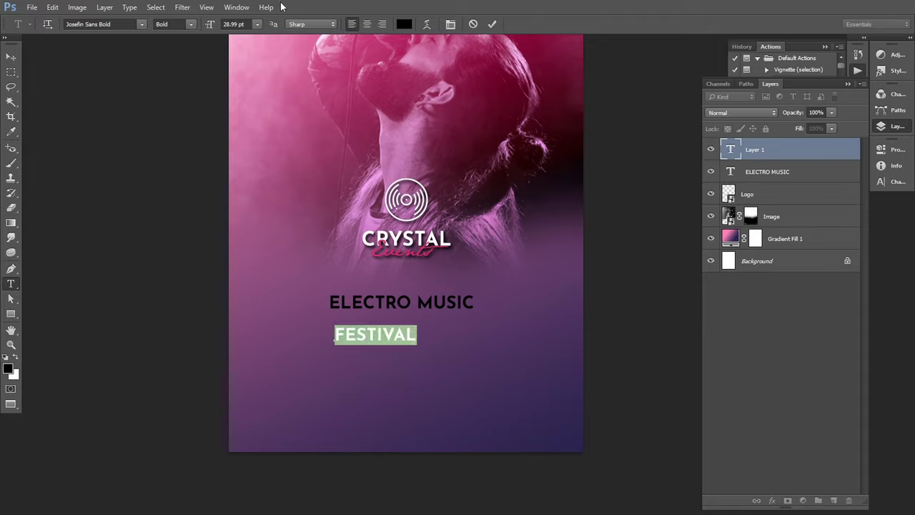
drag(208, 27, 229, 27)
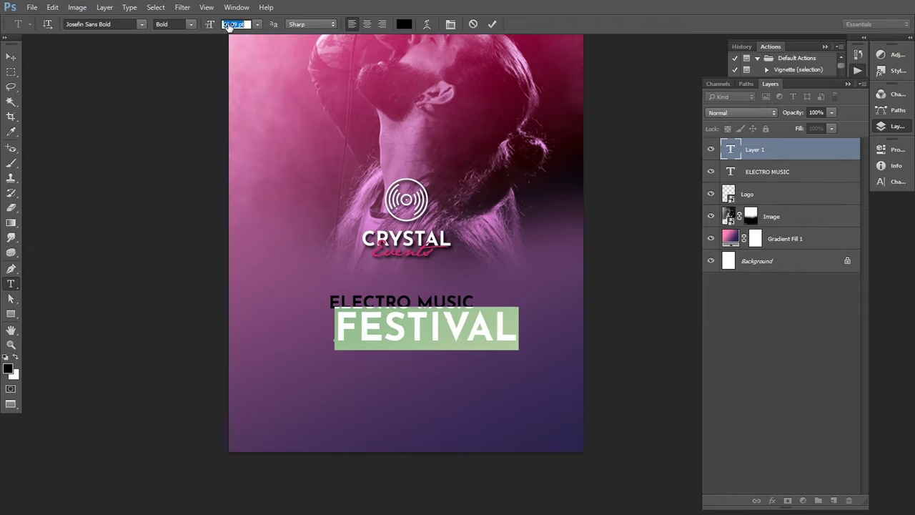
Lower the FESTIVAL layer's Fill to 0% in the Layers panel
click(893, 188)
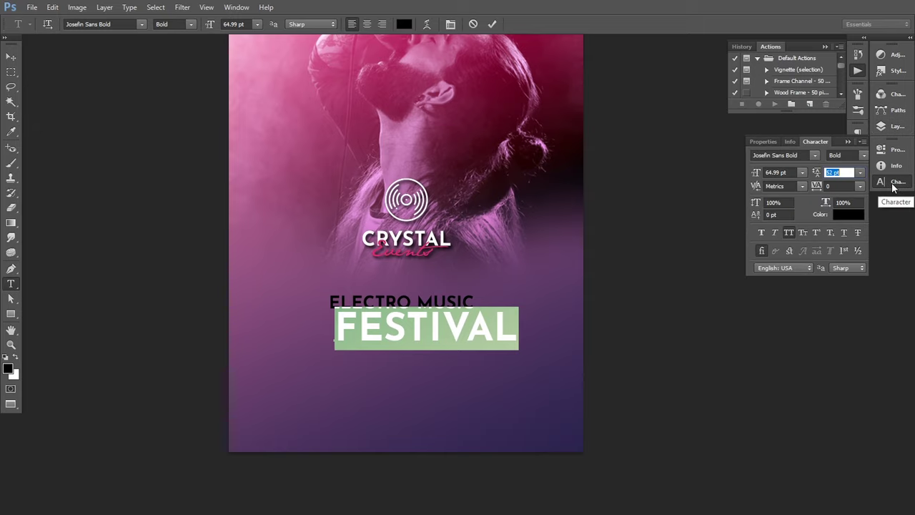
click(860, 185)
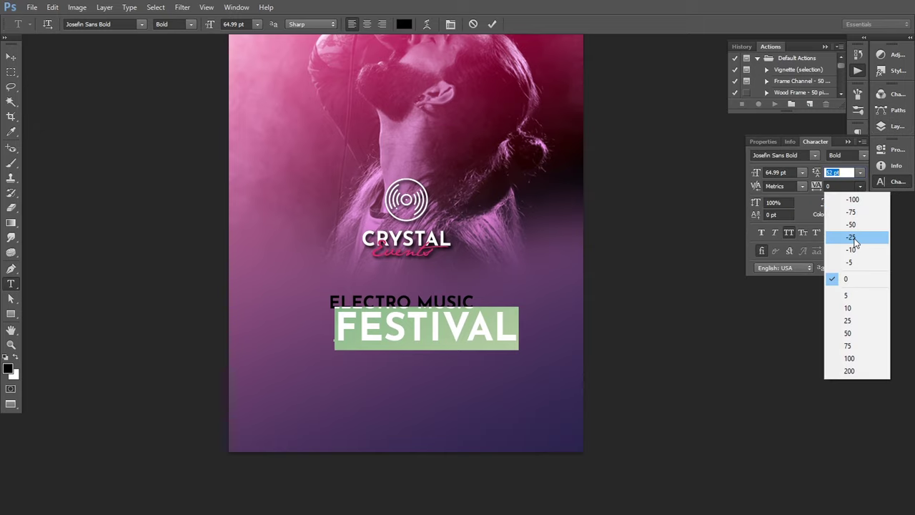
click(861, 186)
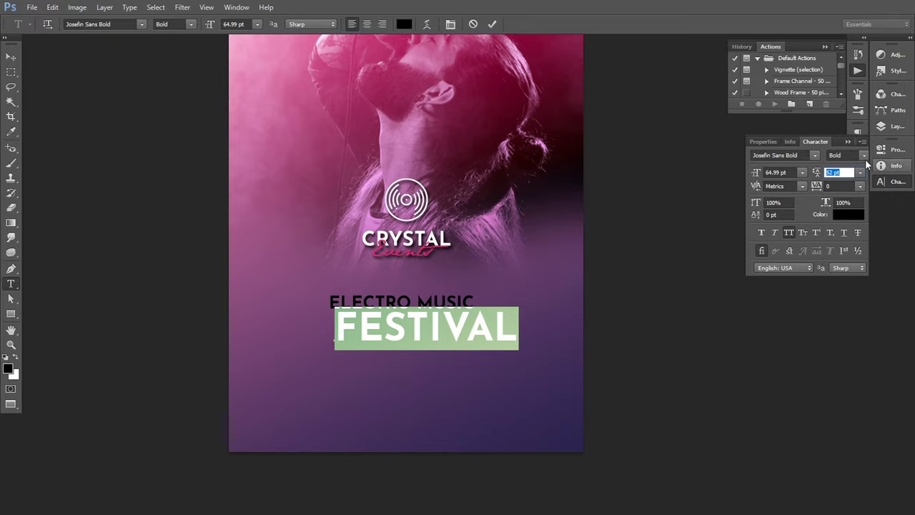
click(881, 182)
click(891, 120)
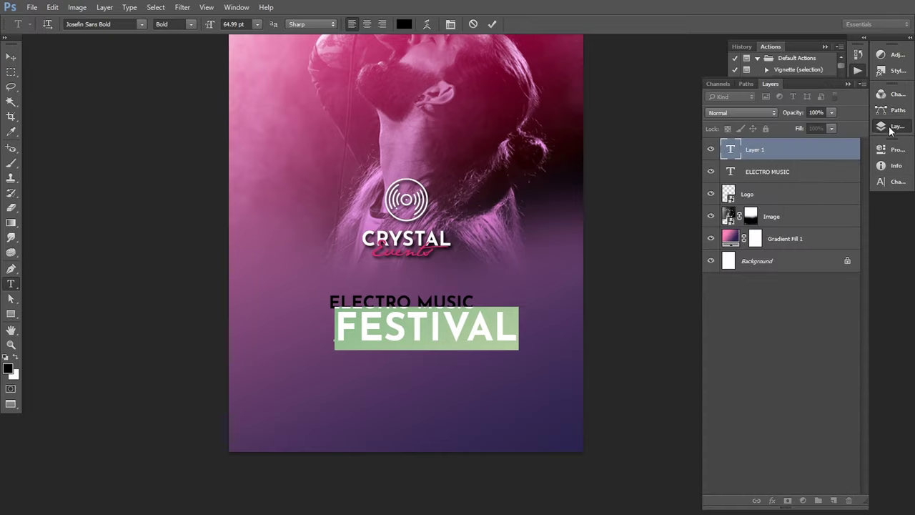
click(833, 128)
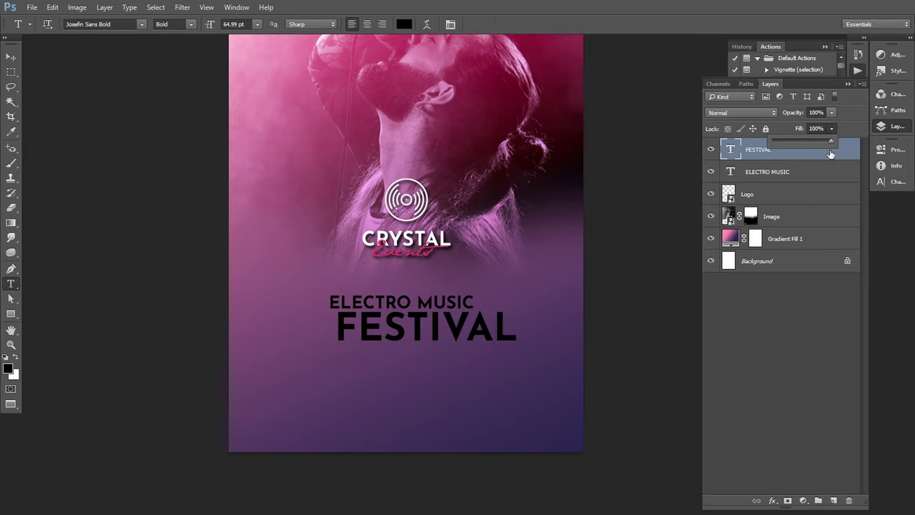
drag(792, 141, 771, 152)
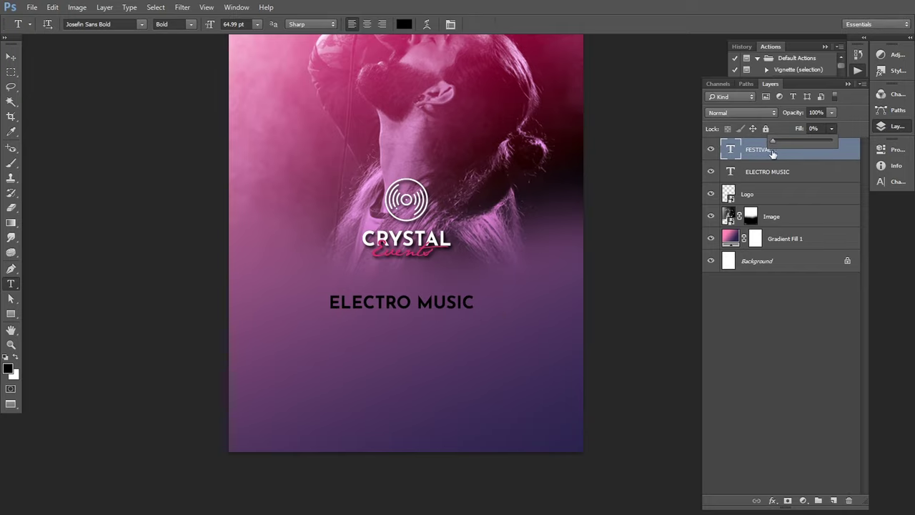
click(821, 163)
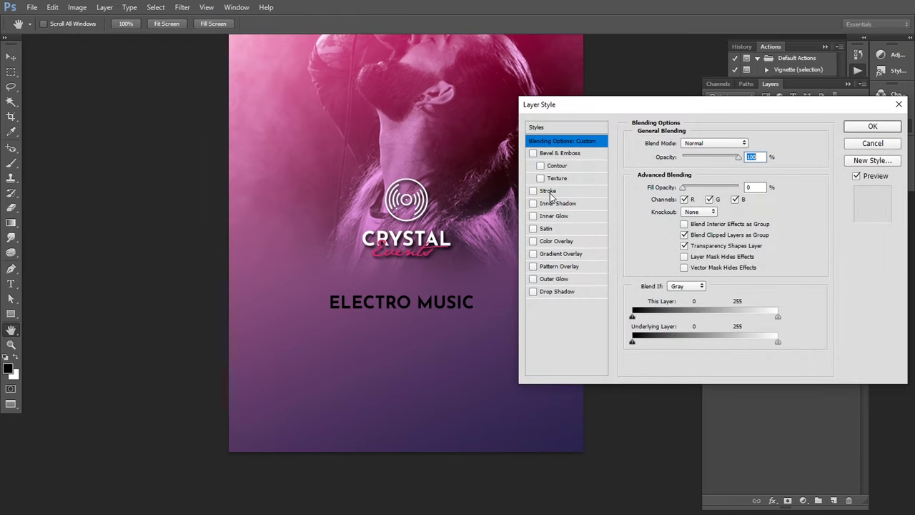
Give FESTIVAL a white #ffffff Stroke effect of 6 px
click(548, 191)
click(662, 222)
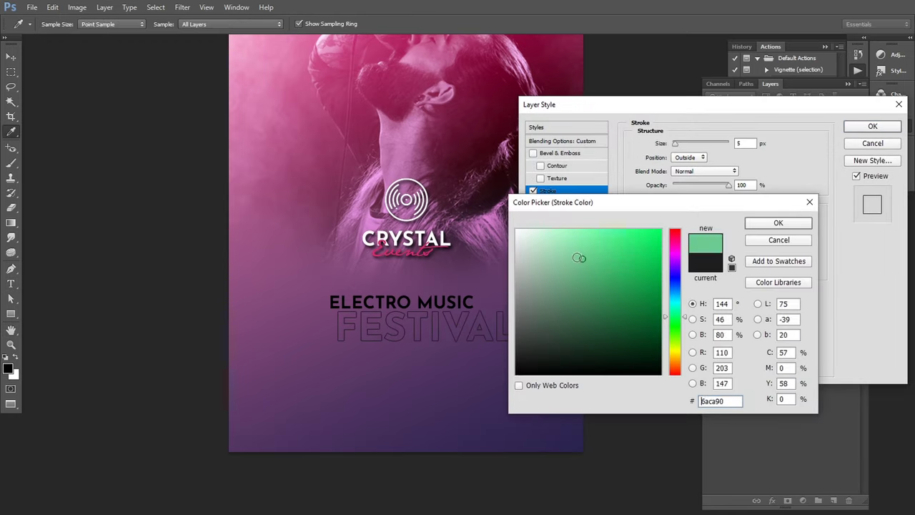
text(ffffff)
click(761, 228)
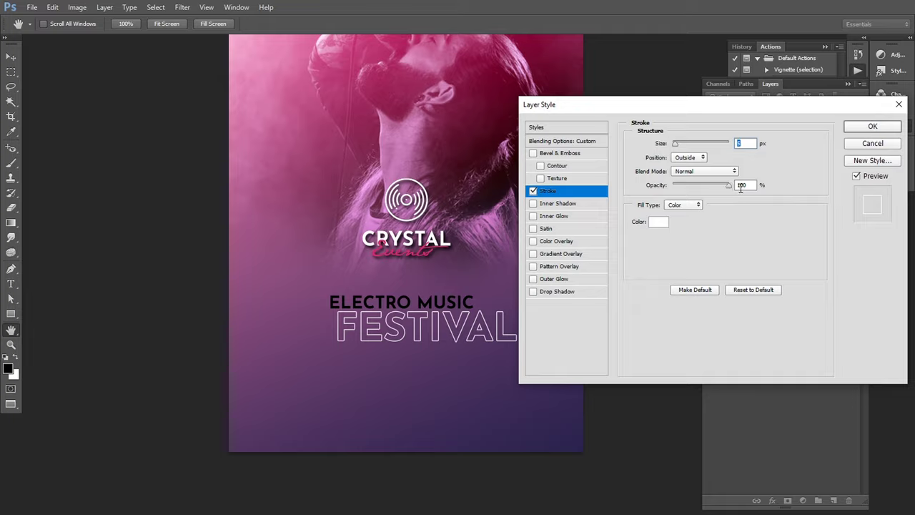
text(6)
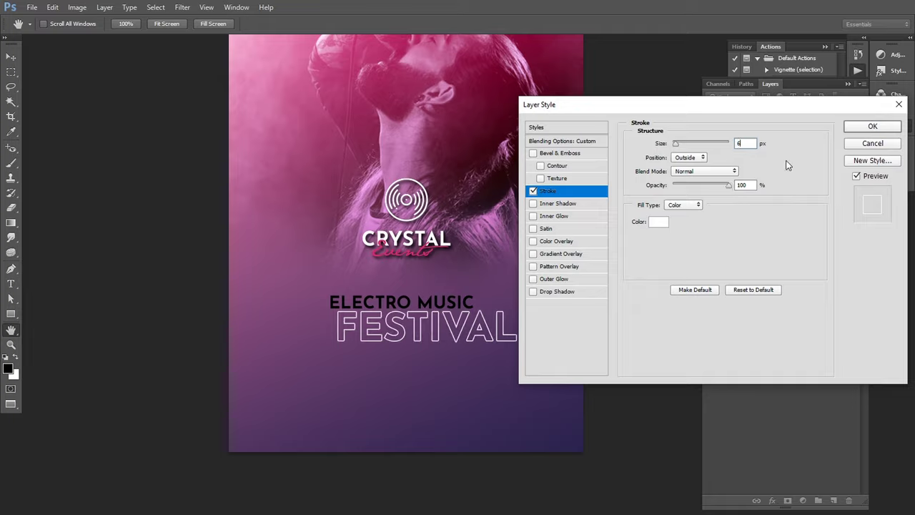
click(873, 125)
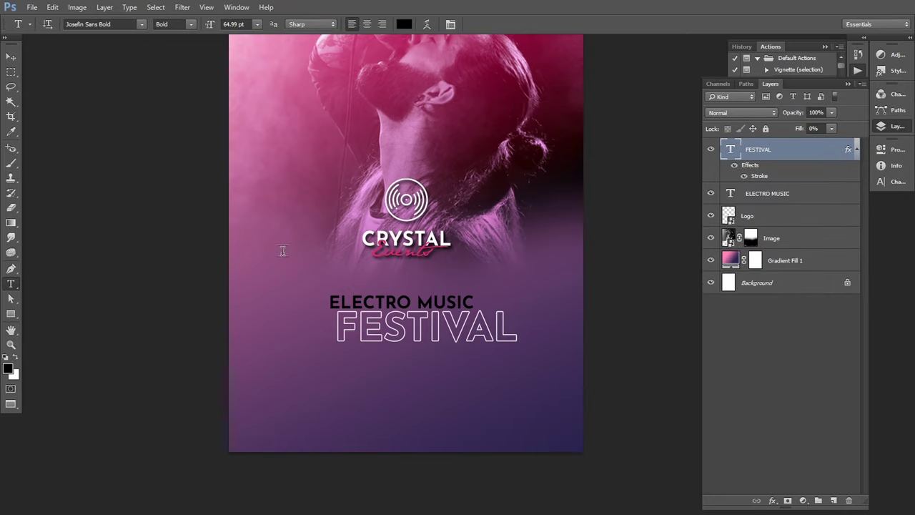
Set FESTIVAL's letter spacing (tracking) to 5 in the Character panel
click(894, 181)
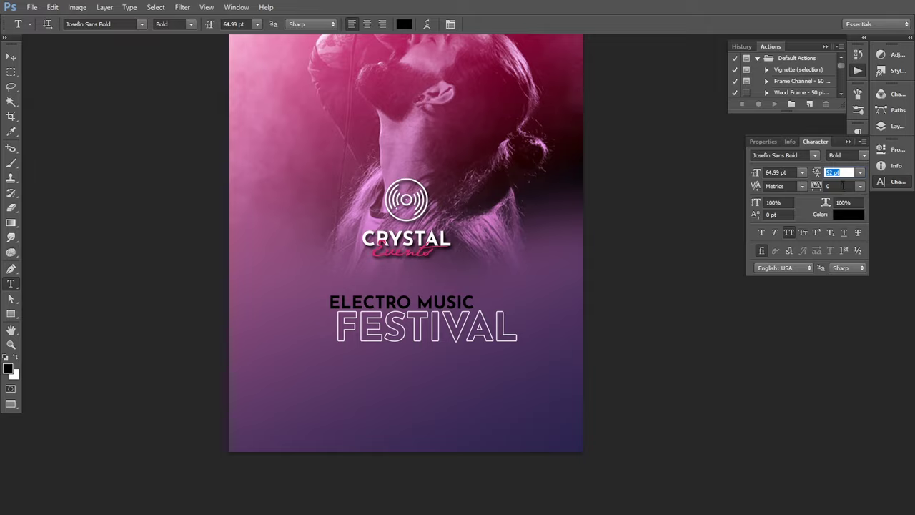
click(860, 186)
click(854, 294)
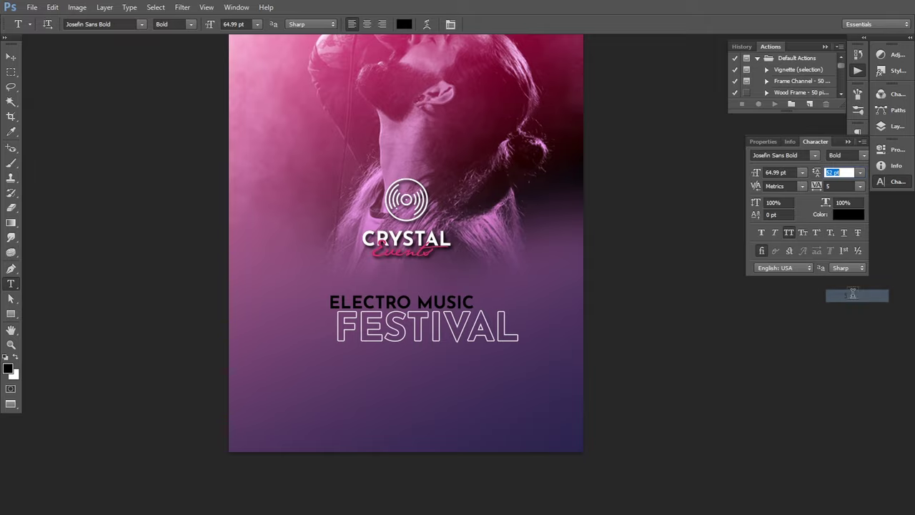
click(848, 142)
Move FESTIVAL slightly to the left beneath ELECTRO MUSIC
key(v)
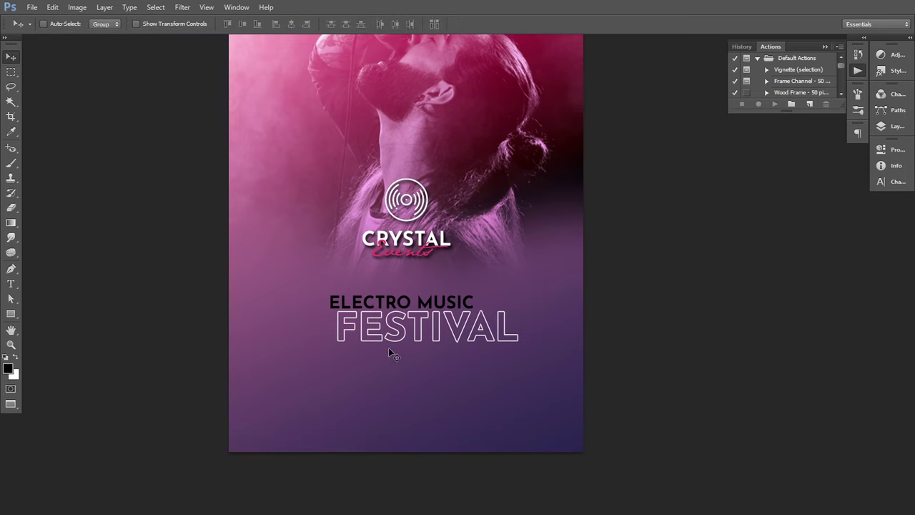
scroll(361, 335, up, 1)
drag(357, 329, 349, 336)
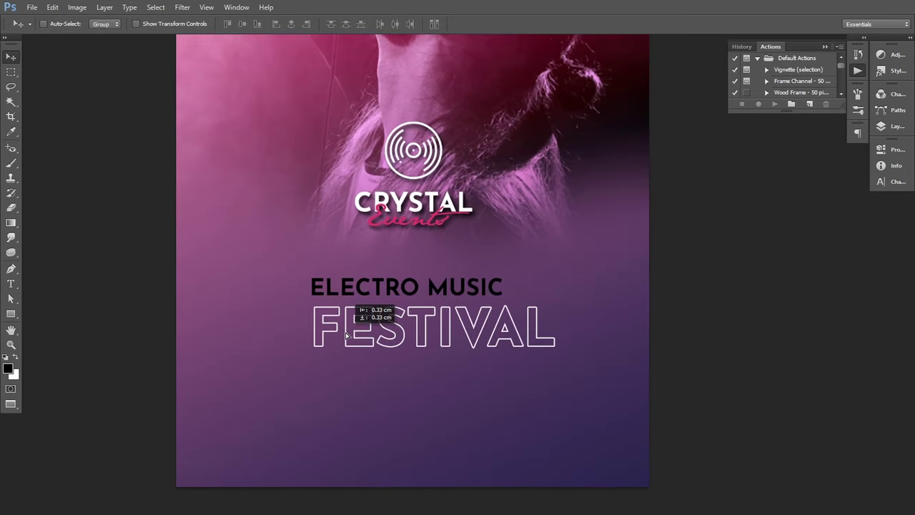
scroll(325, 330, up, 1)
drag(318, 317, 318, 312)
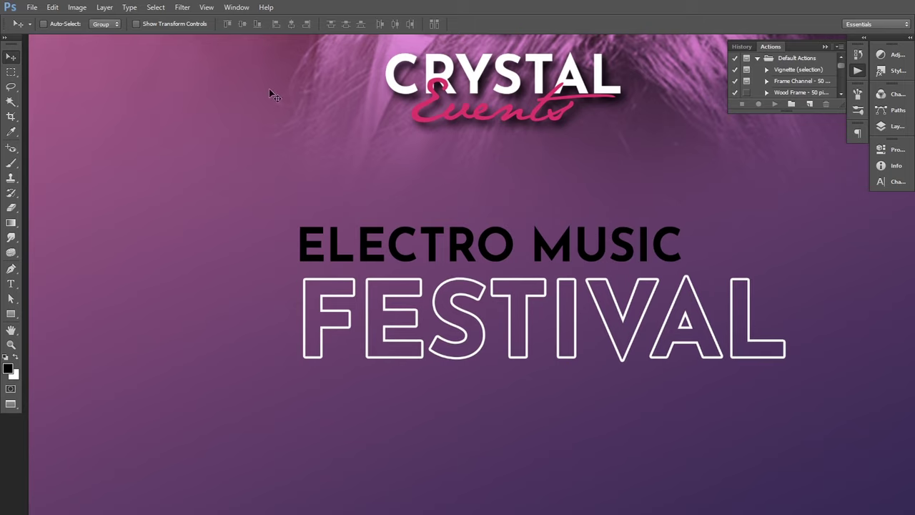
Turn on rulers, add a vertical guide near 6 cm and snap FESTIVAL's left edge to it
click(206, 7)
click(214, 203)
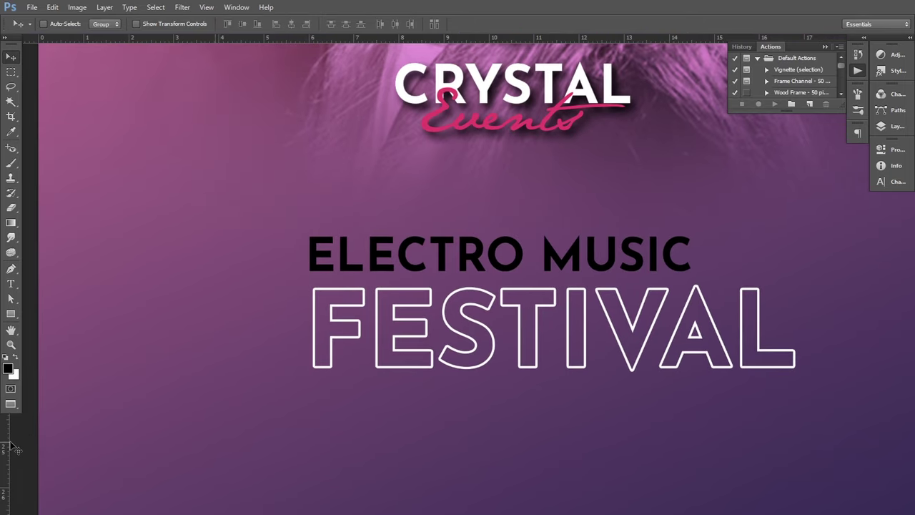
mouse_move(7, 447)
mouse_down()
mouse_move(218, 414)
mouse_move(309, 412)
mouse_up()
scroll(308, 329, up, 2)
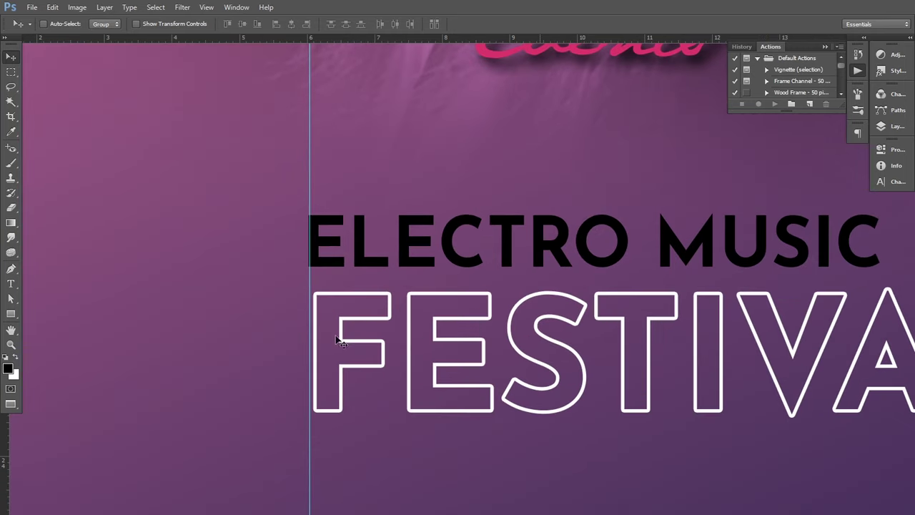
drag(338, 340, 345, 355)
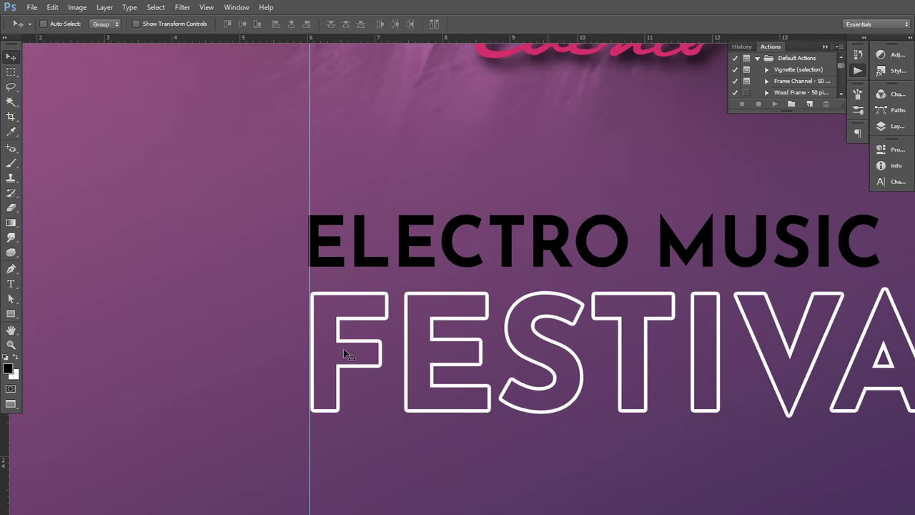
scroll(350, 353, down, 1)
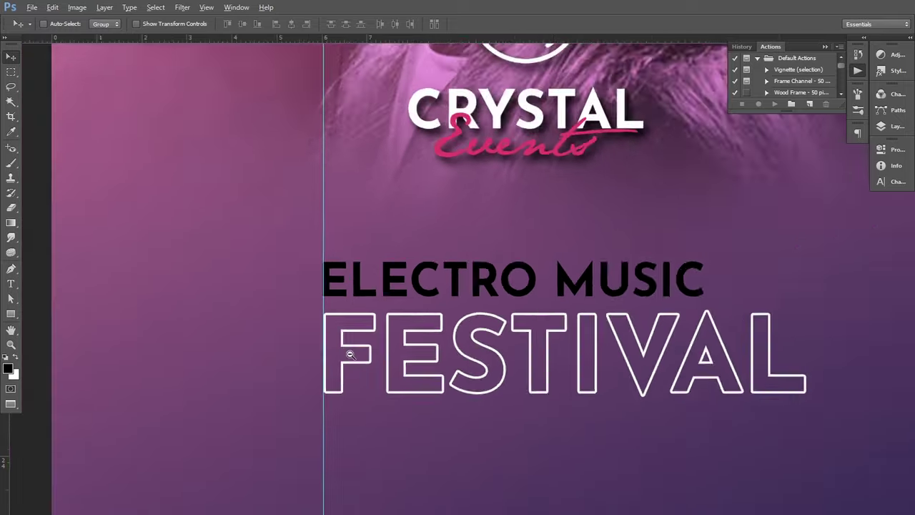
scroll(460, 398, down, 1)
mouse_move(460, 398)
mouse_down()
mouse_move(423, 343)
mouse_move(428, 332)
mouse_up()
Enlarge FESTIVAL to about 103% so it sits flush with the guide
key(ctrl+t)
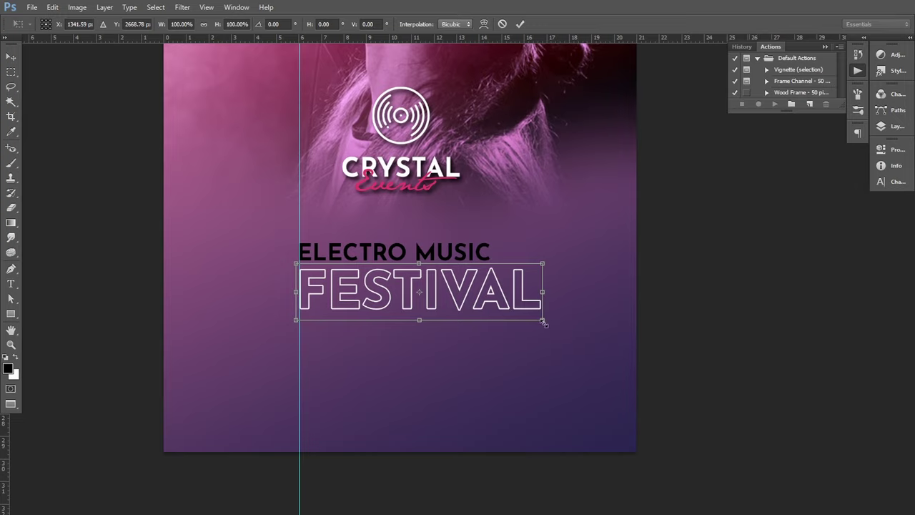
drag(544, 323, 549, 323)
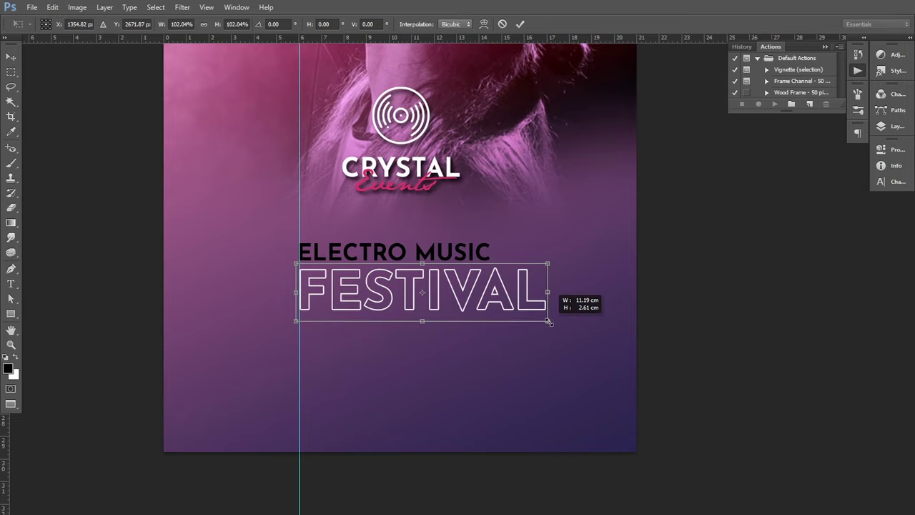
mouse_move(548, 322)
mouse_down()
mouse_move(564, 323)
mouse_move(552, 321)
mouse_up()
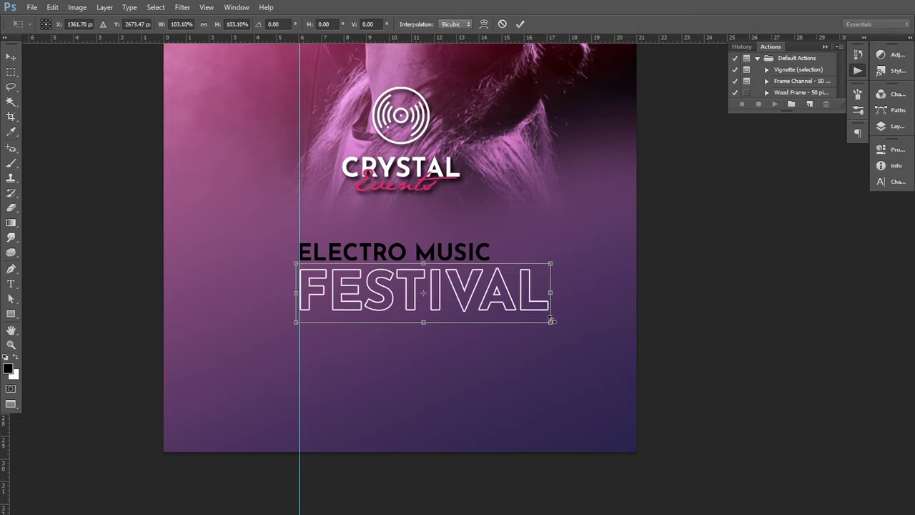
click(519, 24)
Scale ELECTRO MUSIC down to about 97.6%, left-aligned on the guide above FESTIVAL
right_click(490, 265)
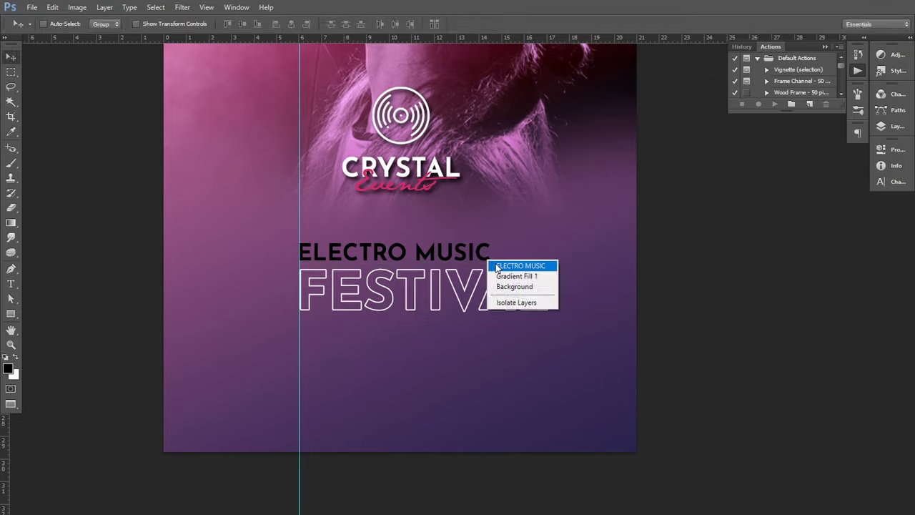
click(499, 266)
key(ctrl+t)
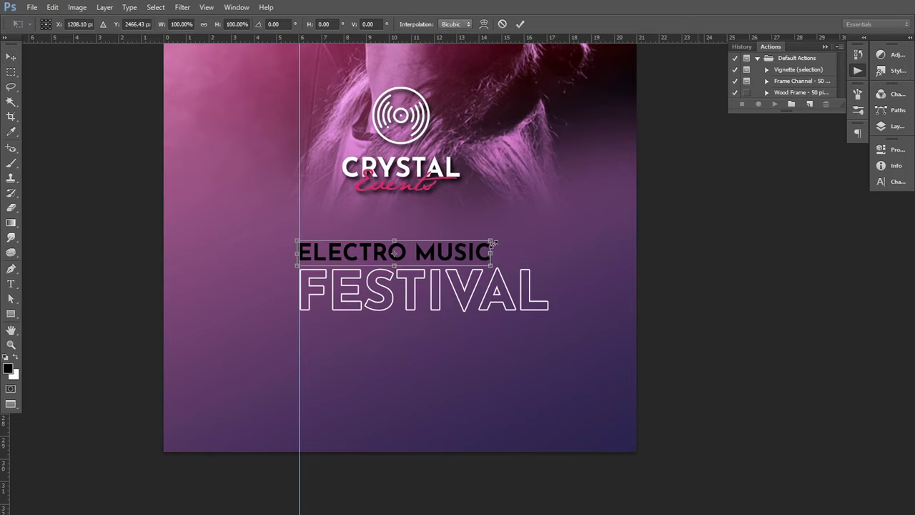
drag(491, 244, 488, 245)
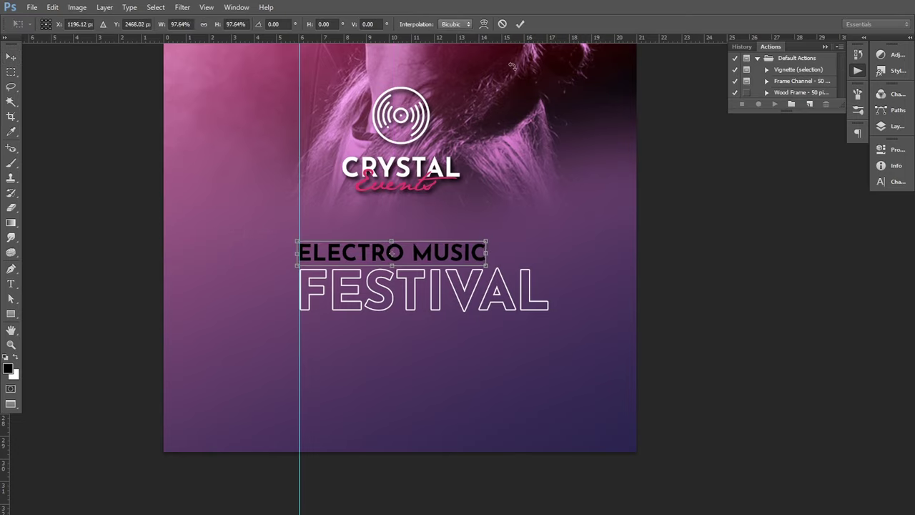
click(523, 25)
click(890, 126)
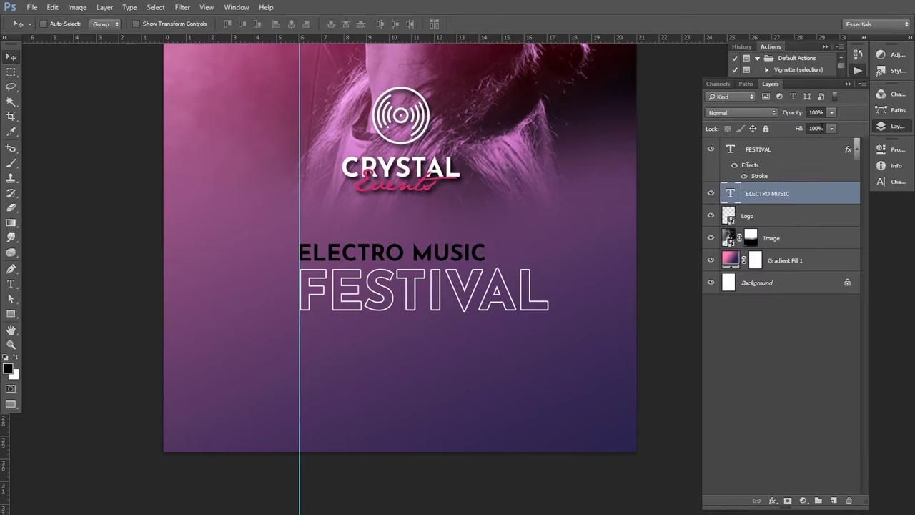
Make the ELECTRO MUSIC text white (#ffffff) and slightly smaller
double_click(730, 193)
click(405, 25)
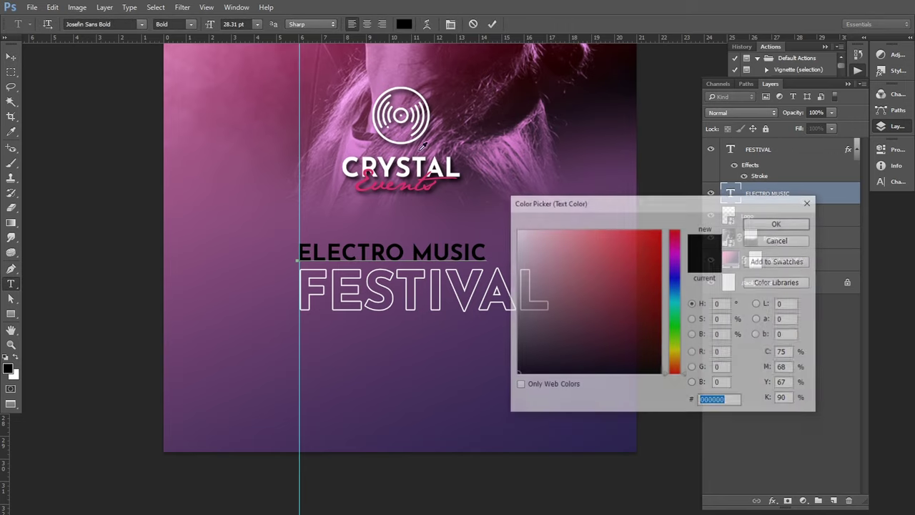
text(ffffff)
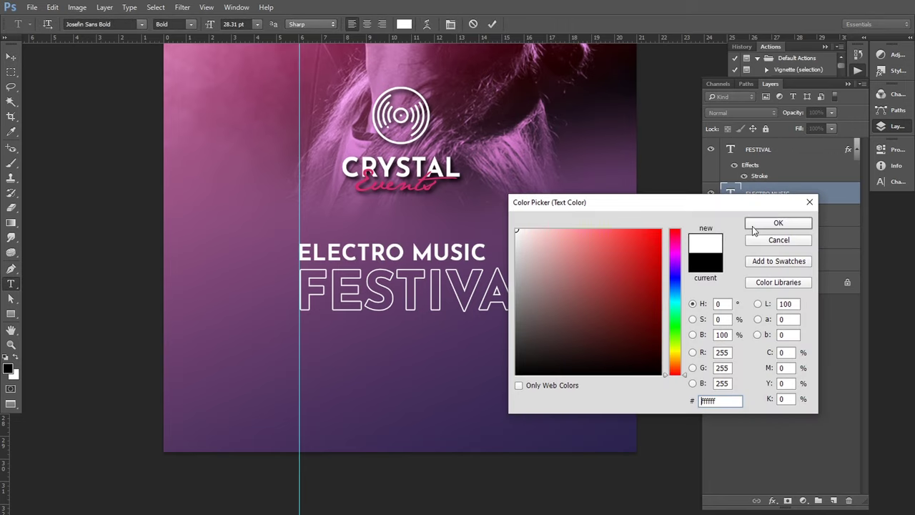
click(752, 226)
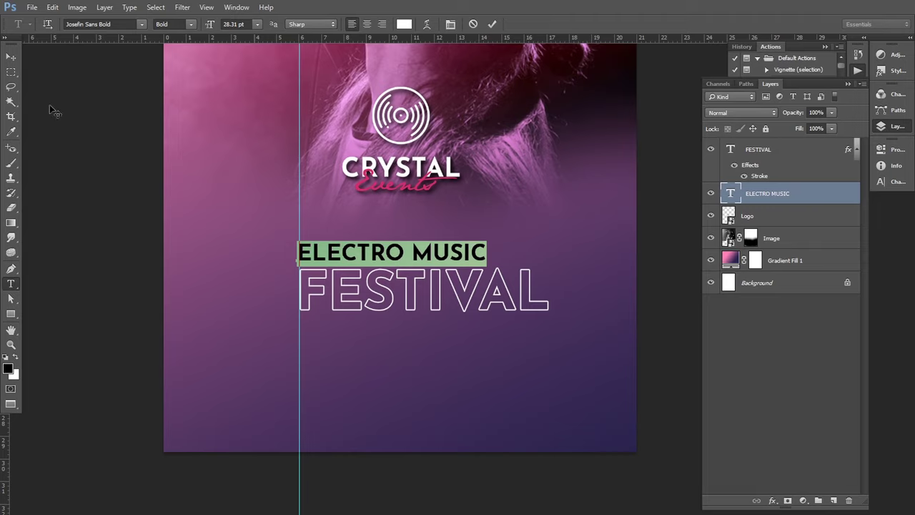
key(Down)
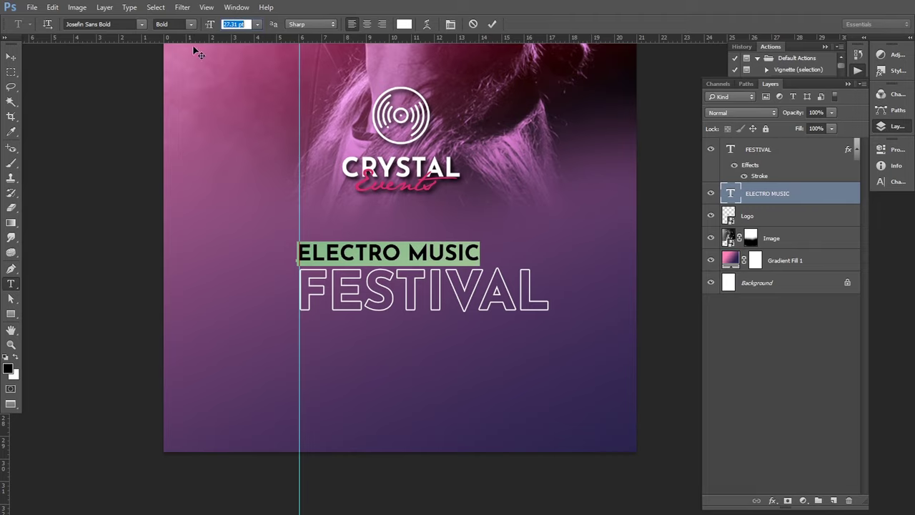
click(11, 56)
Move ELECTRO MUSIC and FESTIVAL up together about 1.32 cm toward the logo
drag(323, 361, 325, 319)
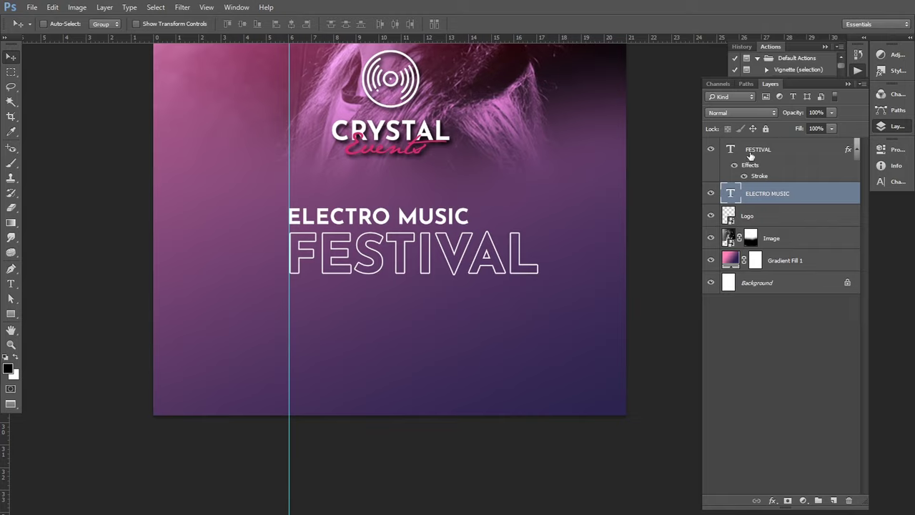
shift+click(751, 156)
drag(438, 240, 439, 208)
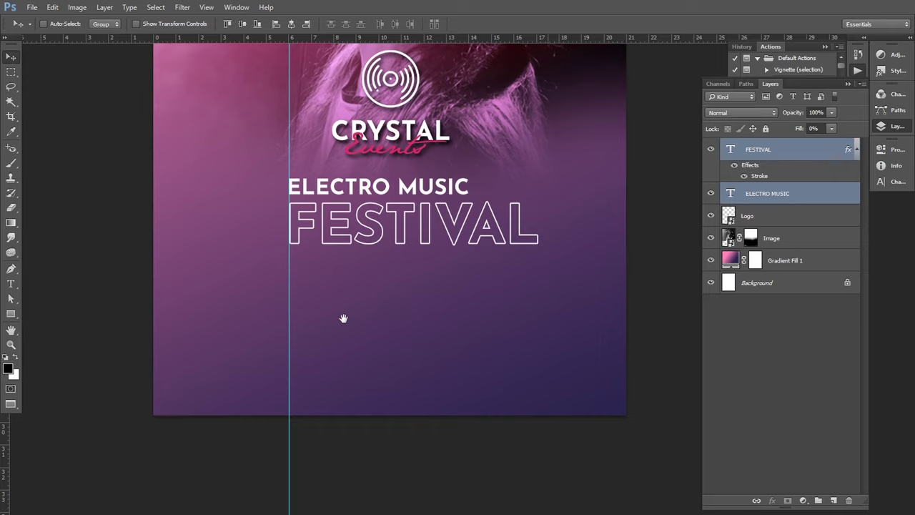
drag(343, 318, 348, 315)
Type a two-line '25 / DEC' date left of the titles in Josefin Sans Light
click(11, 284)
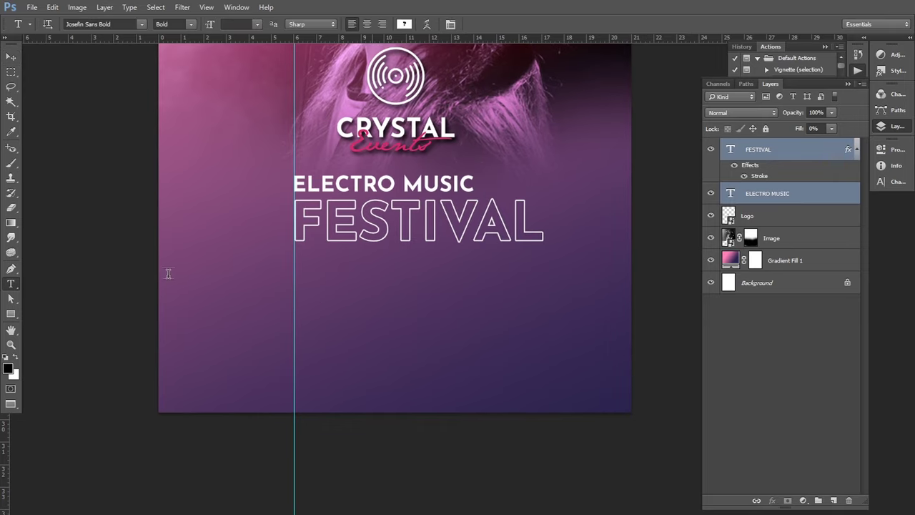
click(168, 275)
text(25)
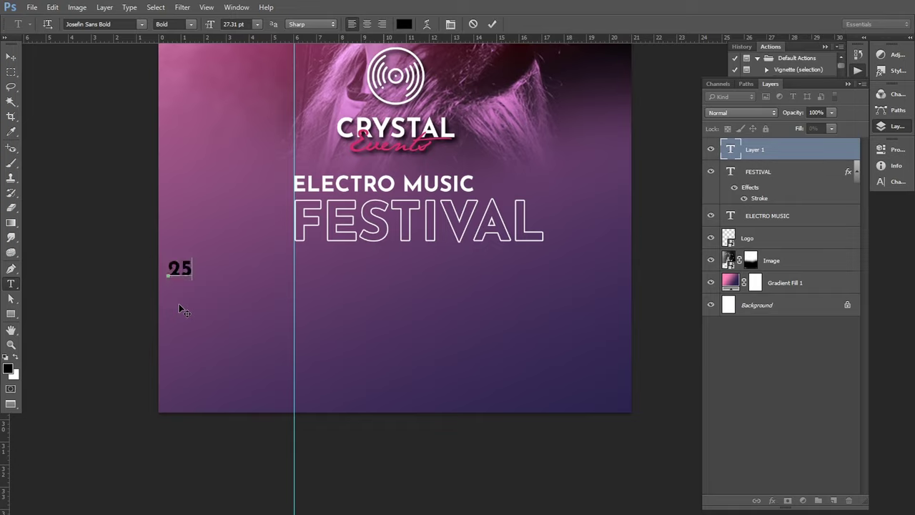
key(Return)
text(DEC)
drag(169, 267, 223, 313)
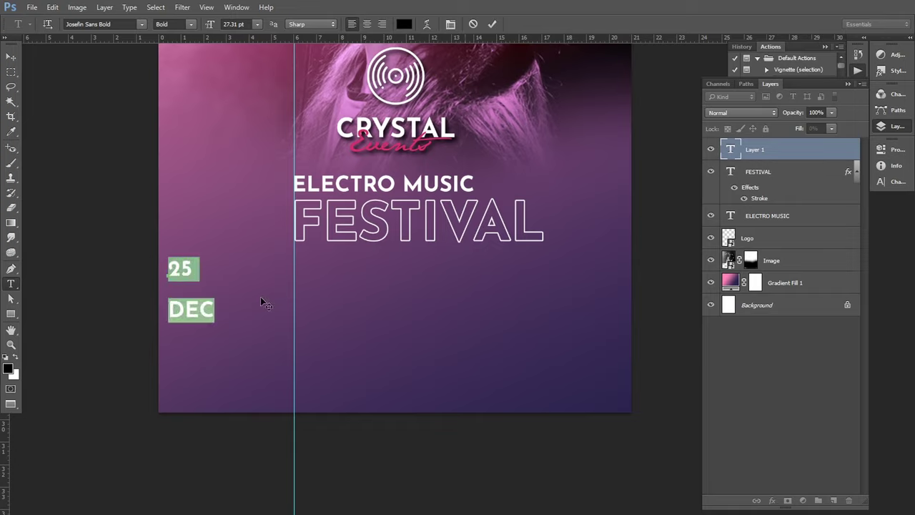
click(188, 26)
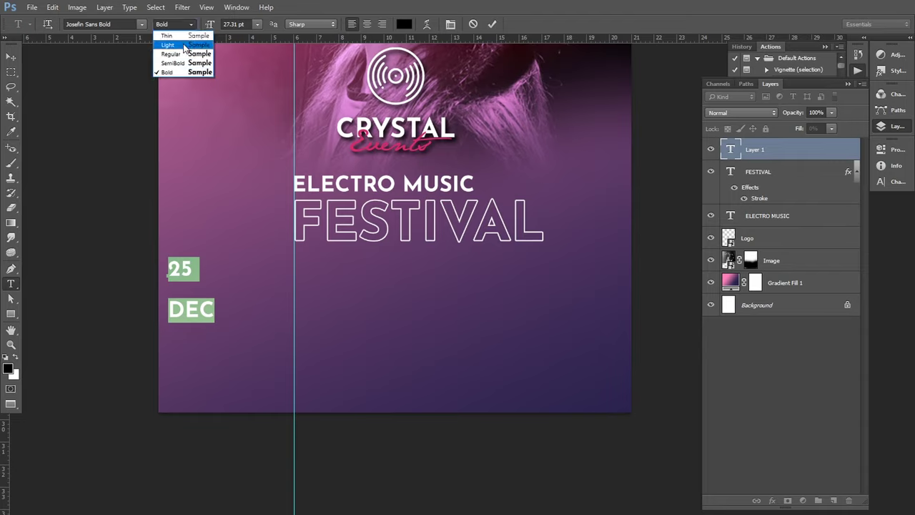
click(184, 45)
Enlarge 25 to about 70 pt, centre both lines with 31 pt leading, and shift right
click(191, 307)
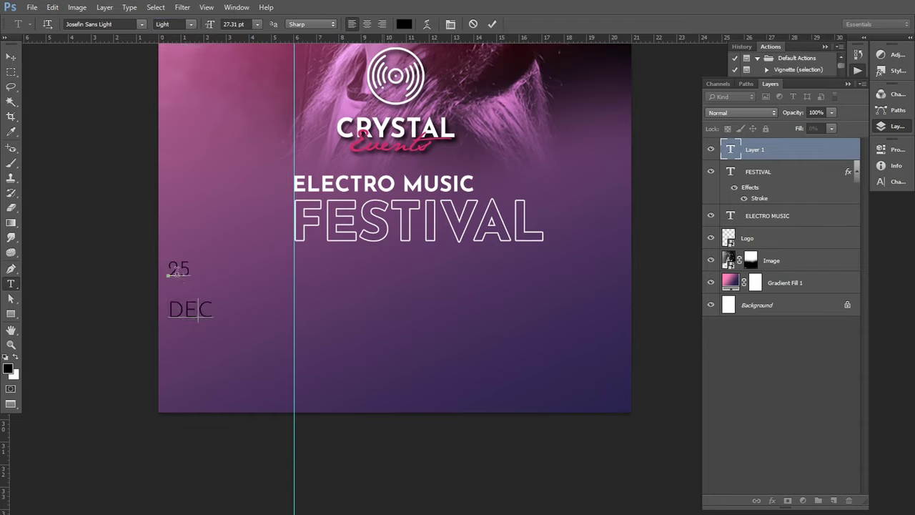
drag(169, 268, 199, 268)
drag(209, 28, 233, 31)
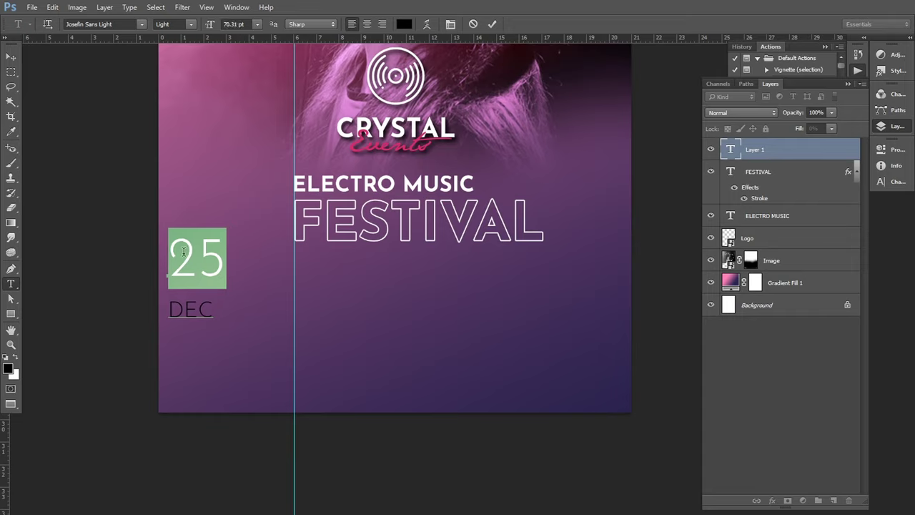
key(ctrl+a)
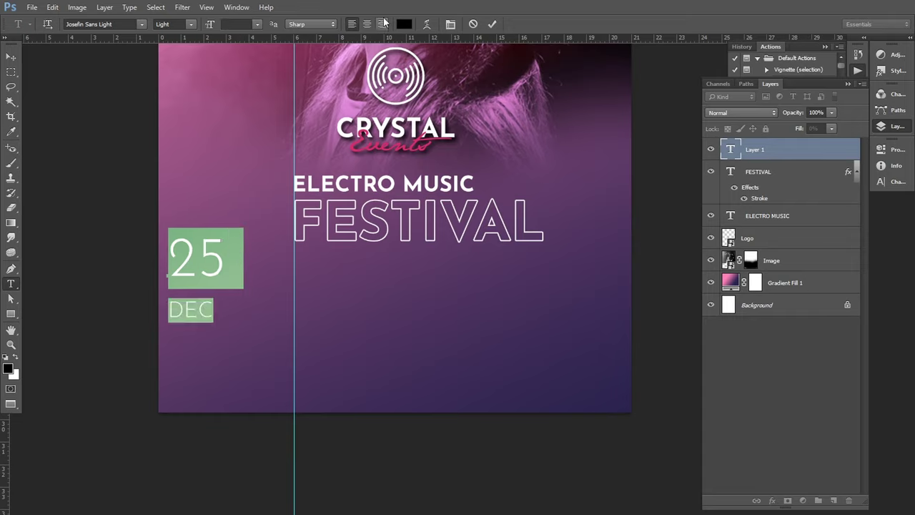
click(371, 25)
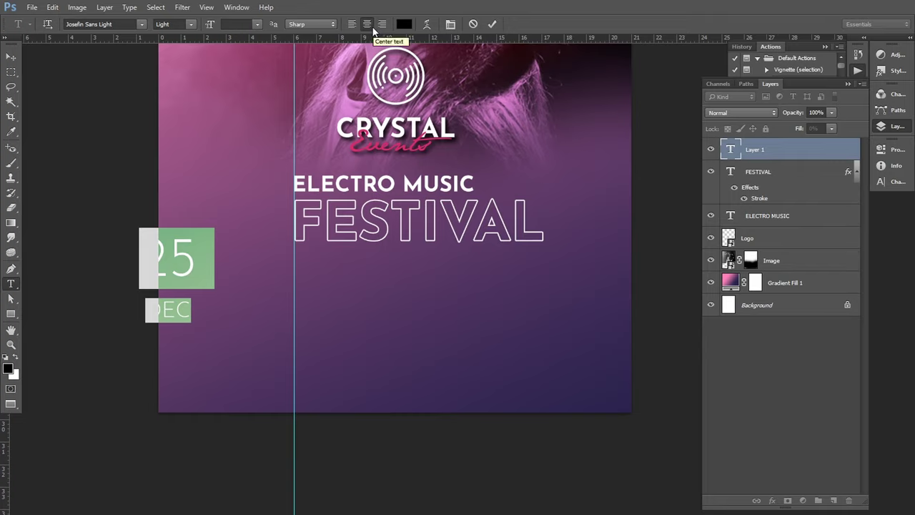
click(890, 182)
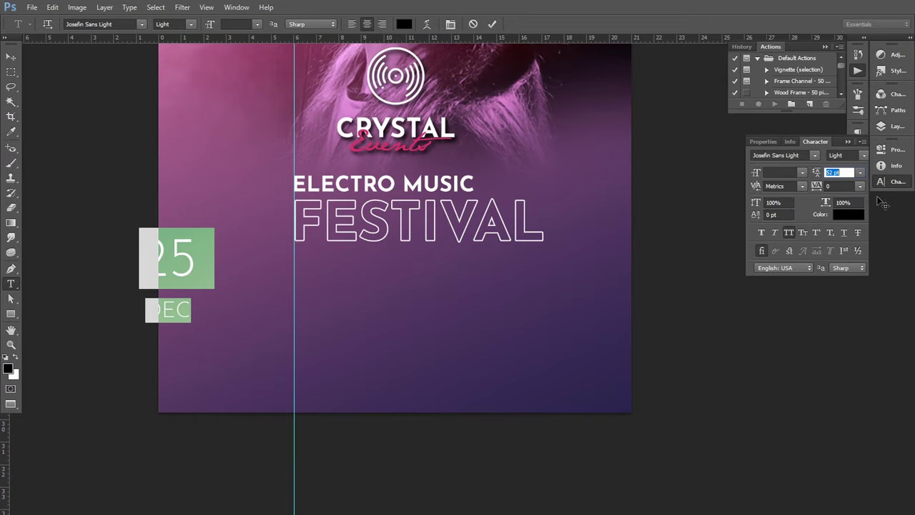
drag(817, 174, 807, 177)
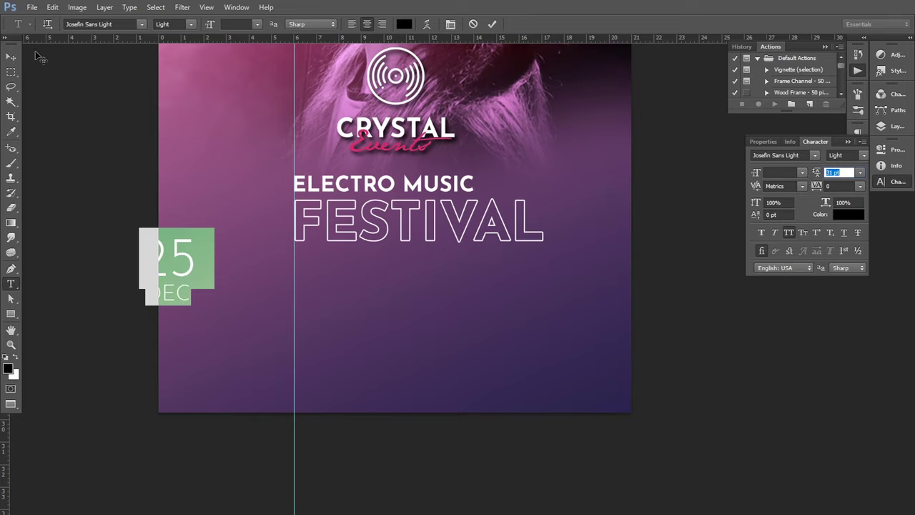
click(10, 57)
drag(177, 281, 223, 276)
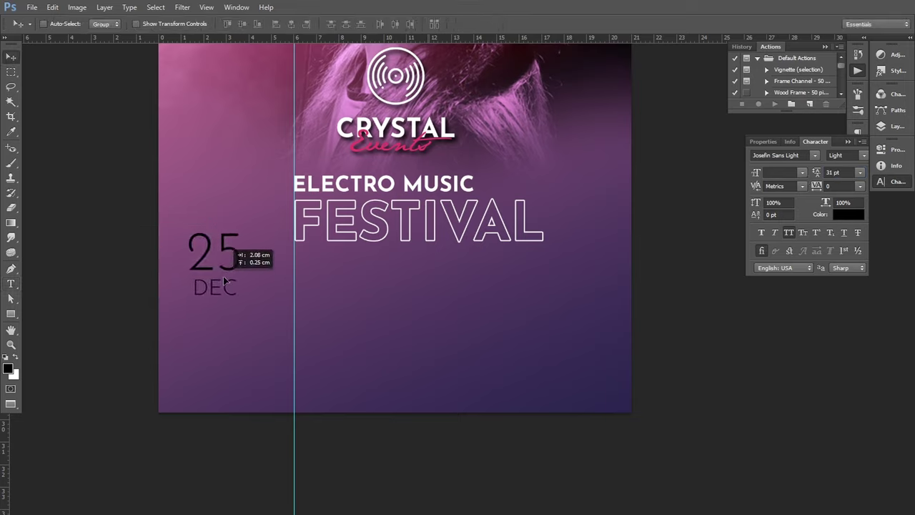
Set 25 to 60.31 pt, leading 27 pt, tracking -25, and nudge the date toward the guide
click(10, 284)
drag(189, 243, 241, 245)
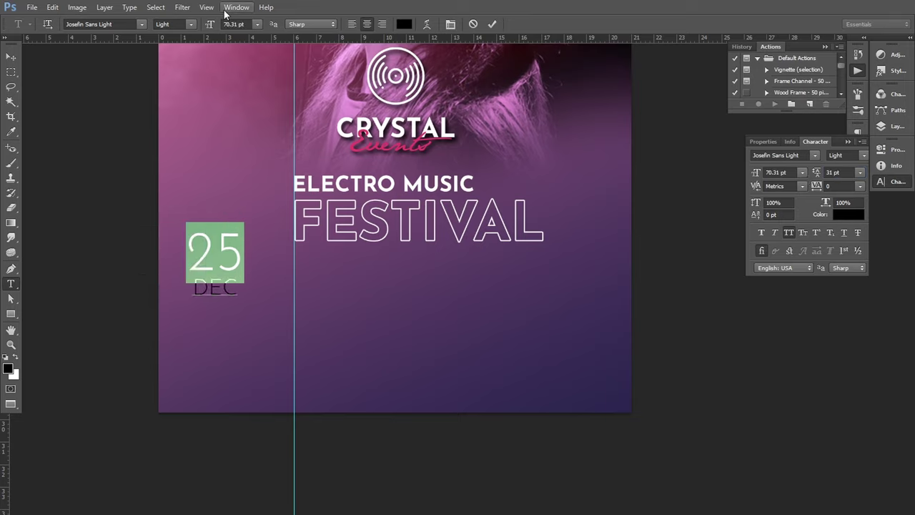
drag(213, 26, 207, 27)
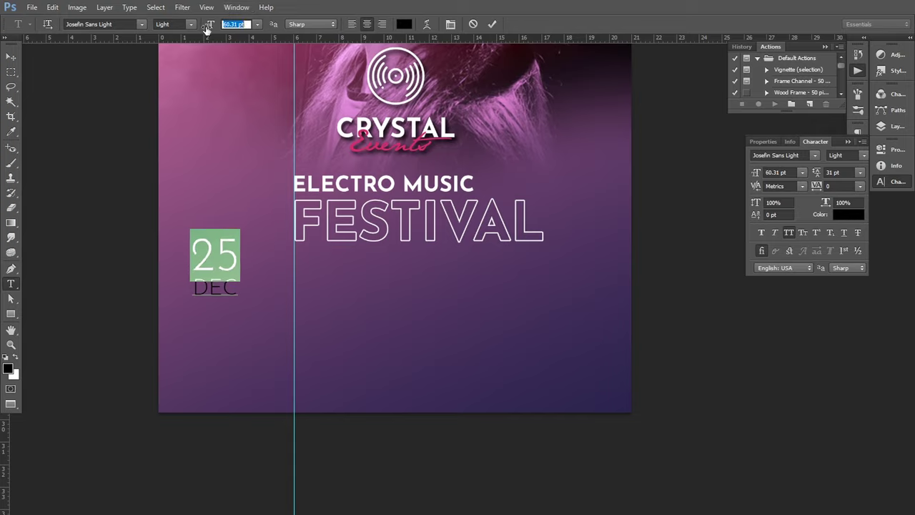
click(246, 286)
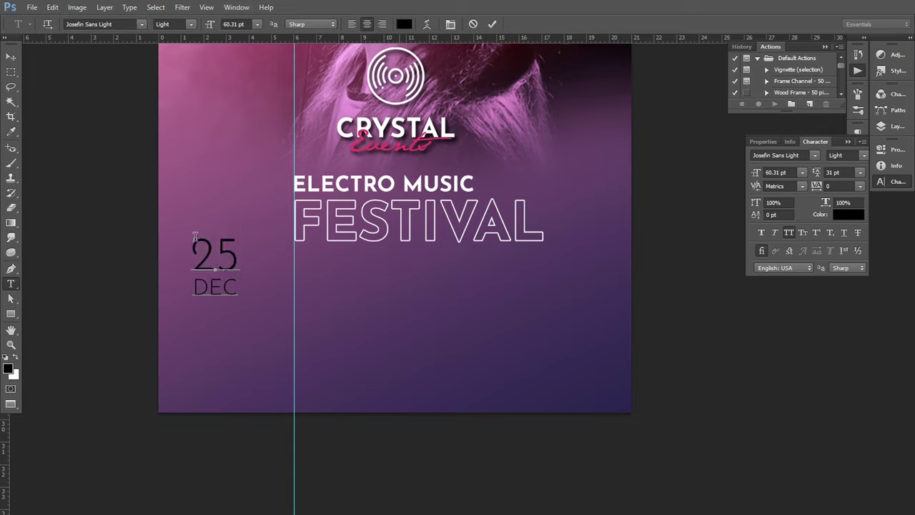
key(ctrl+a)
drag(819, 174, 817, 175)
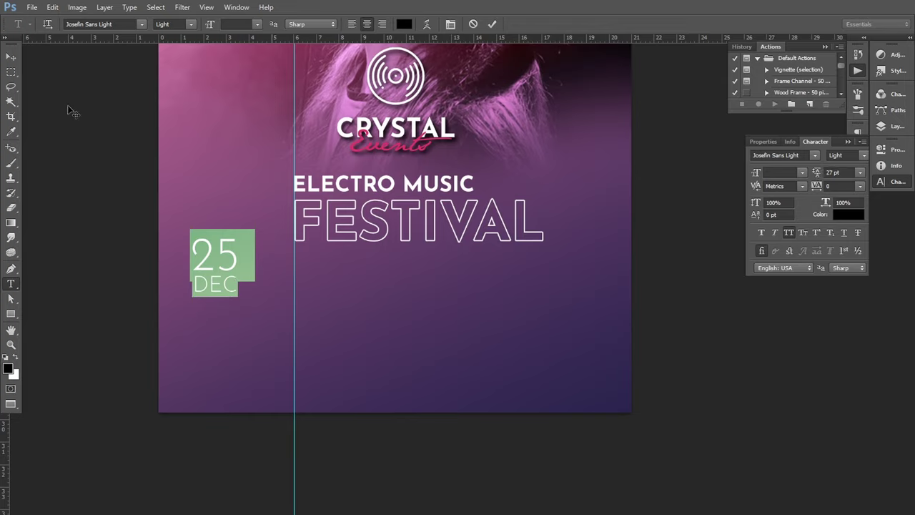
click(11, 56)
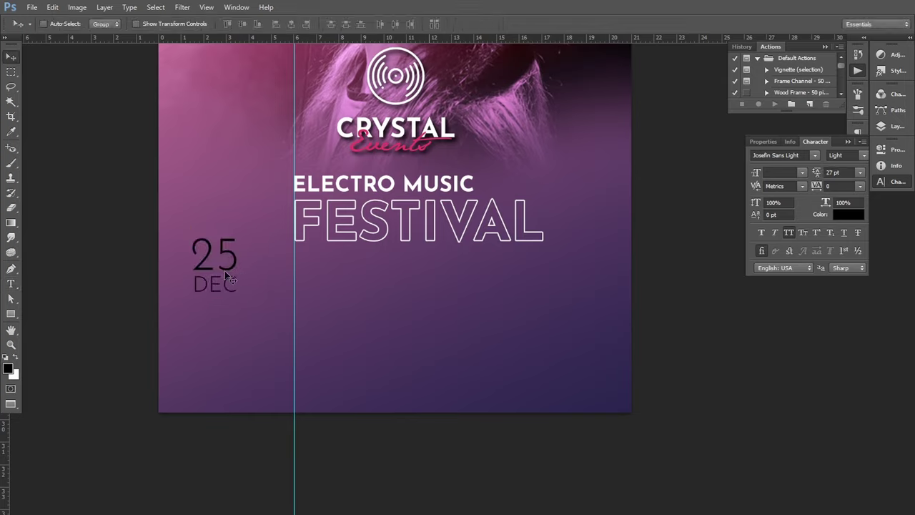
drag(224, 271, 238, 263)
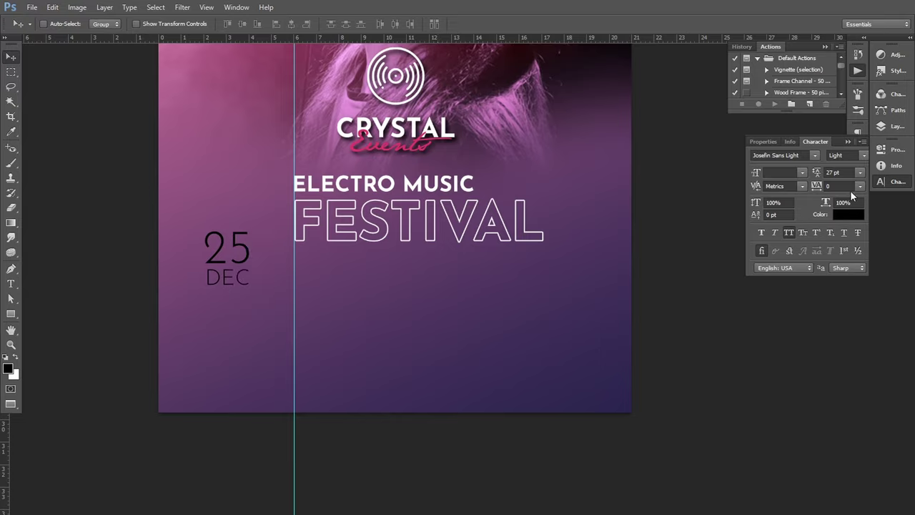
click(860, 186)
click(857, 238)
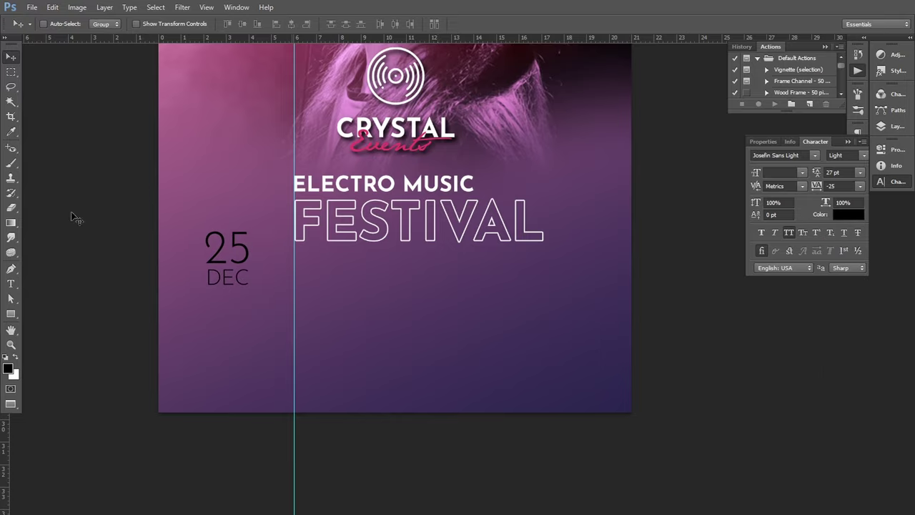
Move the date up beside FESTIVAL and add horizontal guides at the titles' top and bottom
drag(259, 263, 268, 220)
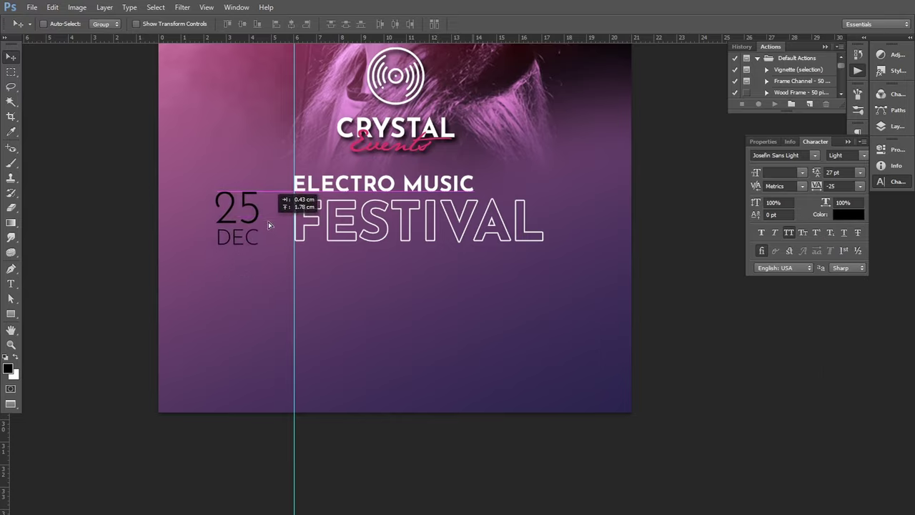
click(243, 117)
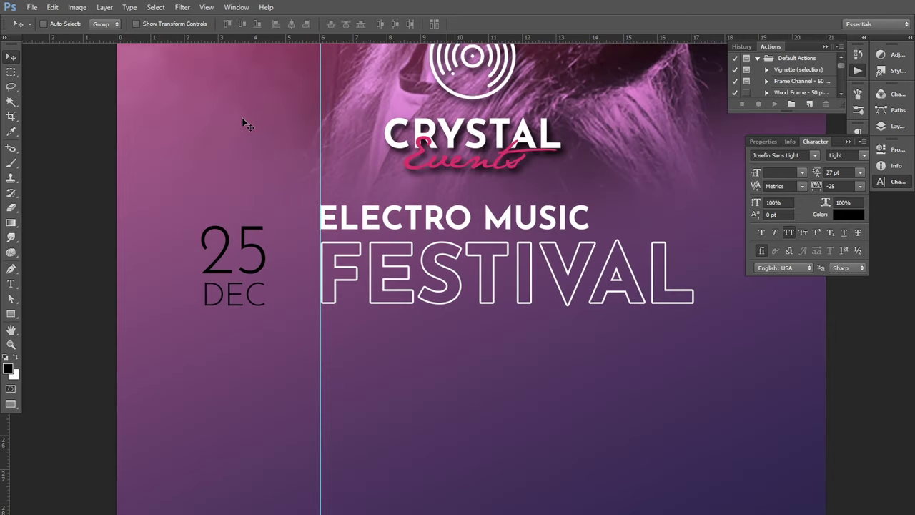
drag(232, 38, 258, 205)
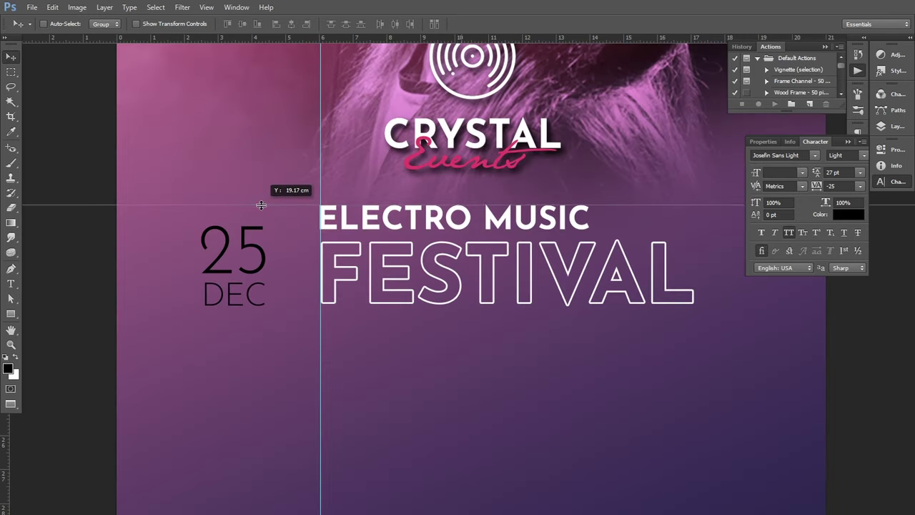
drag(221, 37, 269, 306)
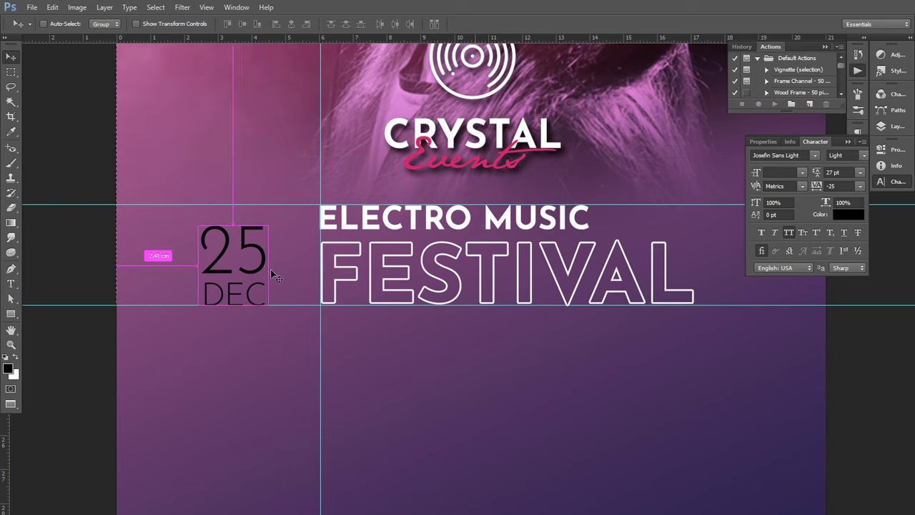
Enlarge the date block to about 123% to match the title height and shift it left
key(ctrl+t)
drag(268, 212, 335, 194)
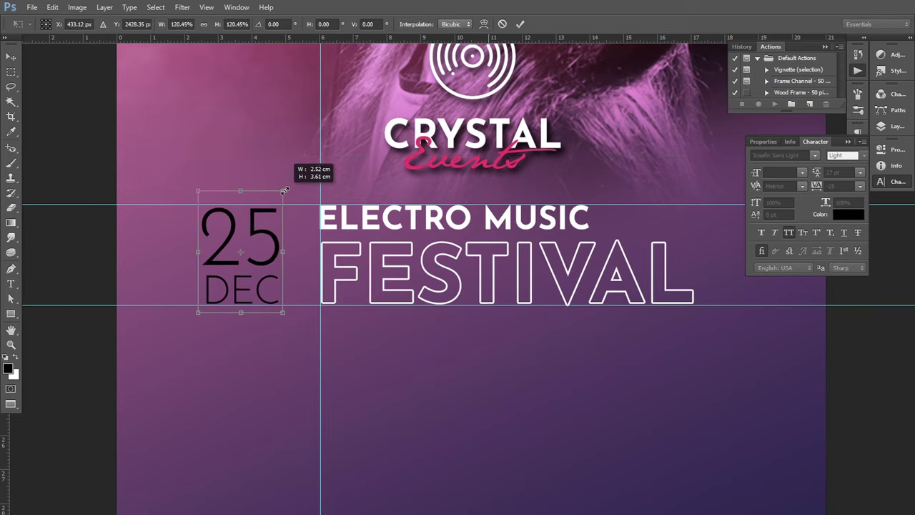
click(520, 24)
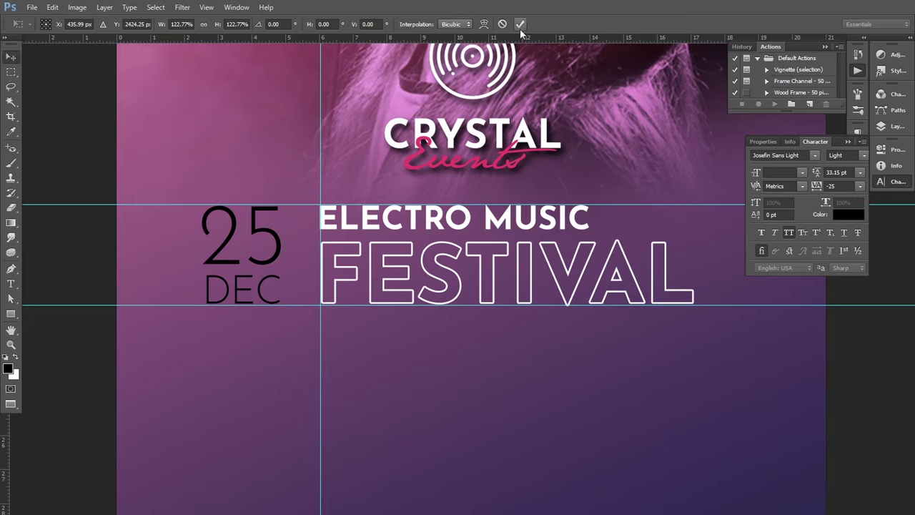
drag(221, 263, 180, 261)
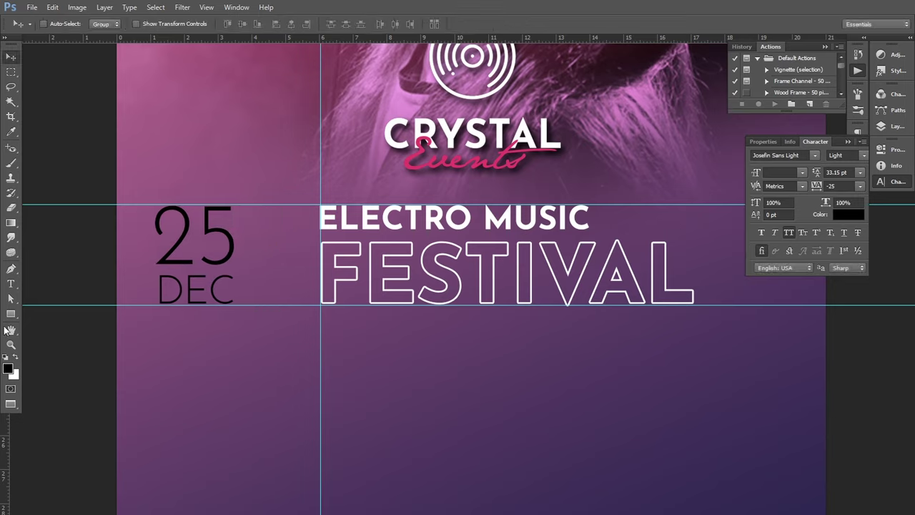
click(11, 313)
Draw a thin tall rectangle between the date and title, filled white
drag(279, 205, 280, 306)
click(756, 213)
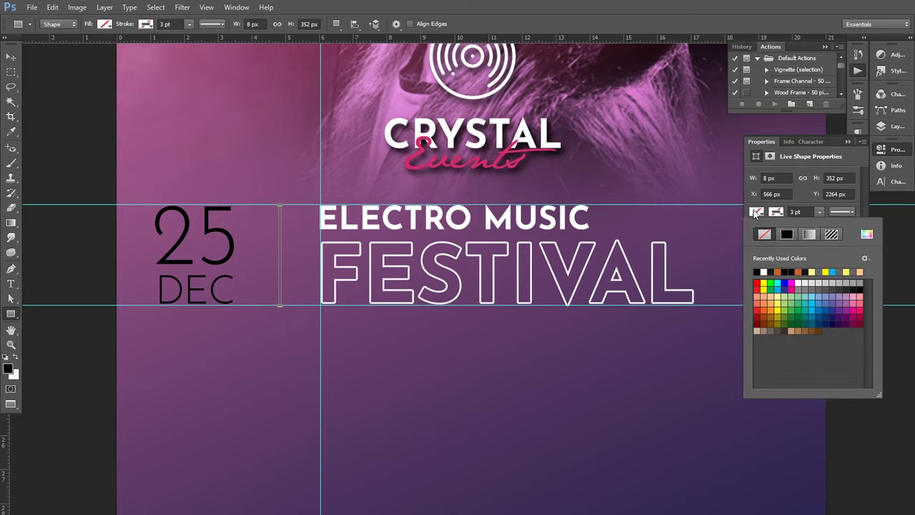
click(764, 271)
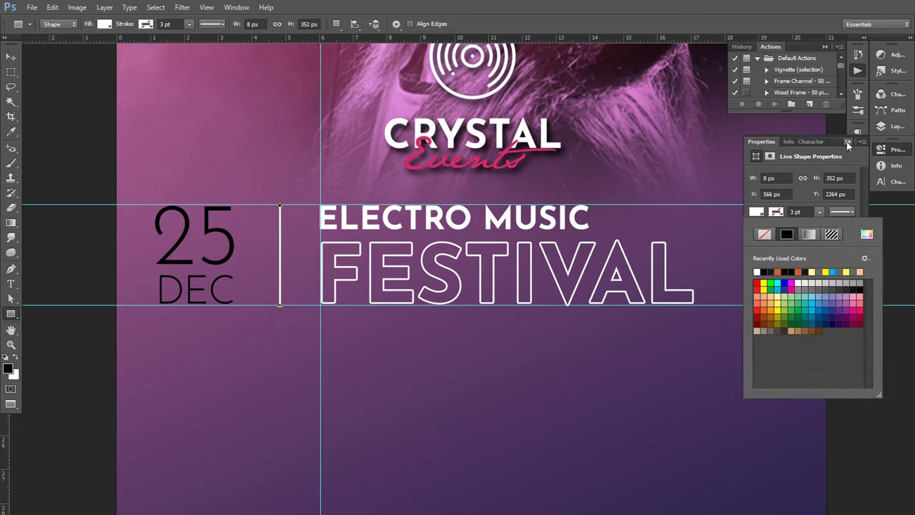
click(848, 141)
click(10, 57)
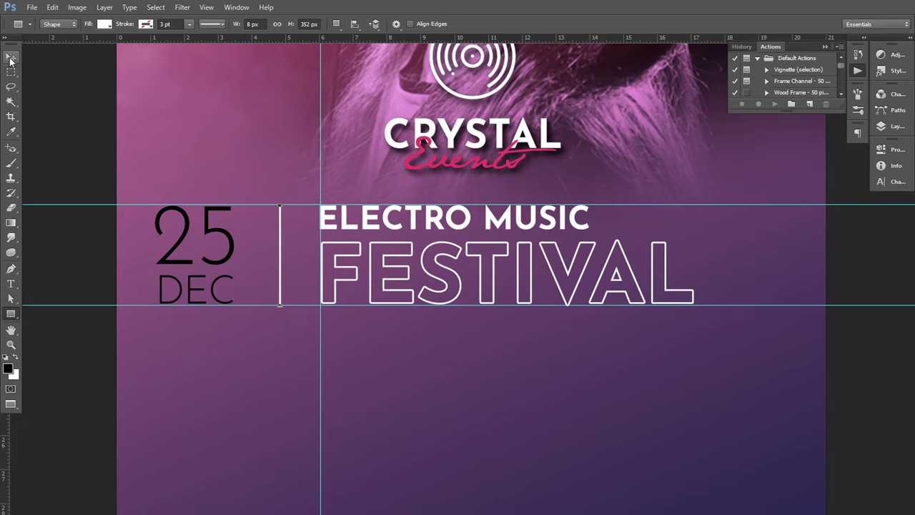
Remove the vertical guide and both horizontal guides from the poster
ctrl+alt+click(310, 300)
drag(316, 191, 10, 255)
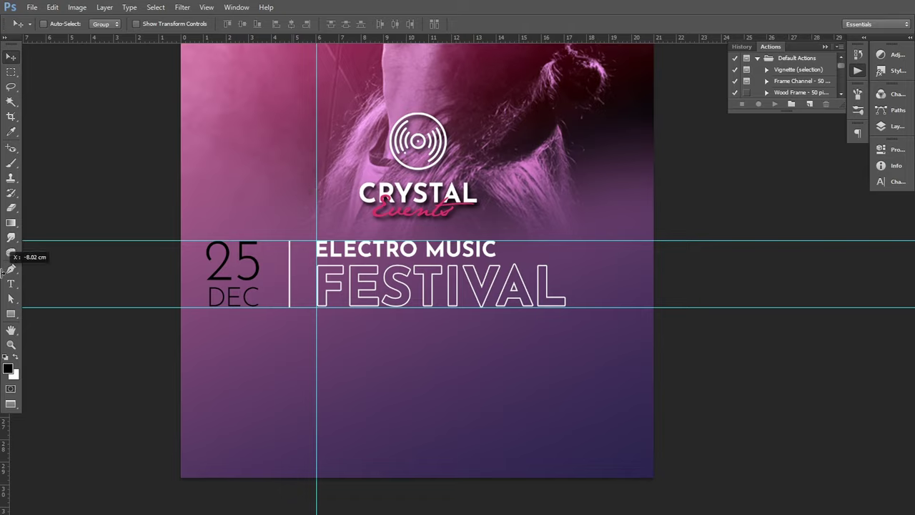
drag(118, 241, 139, 3)
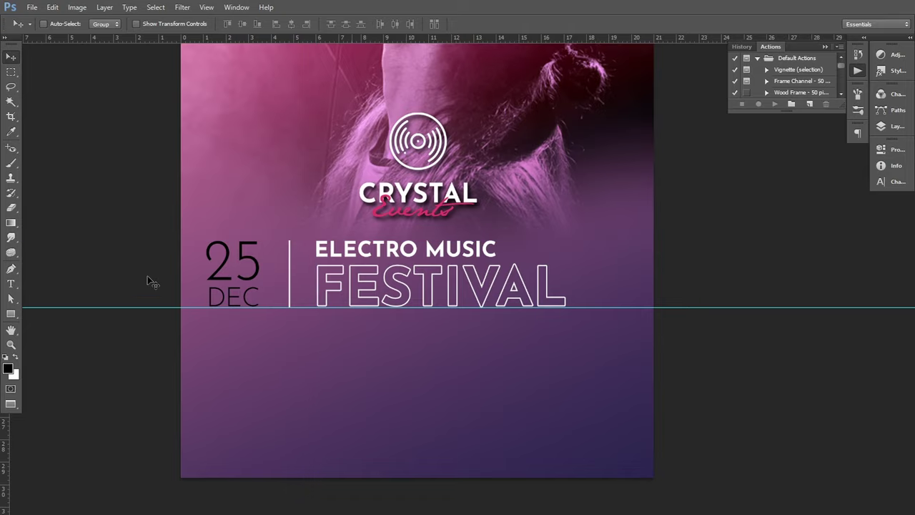
drag(148, 307, 160, 23)
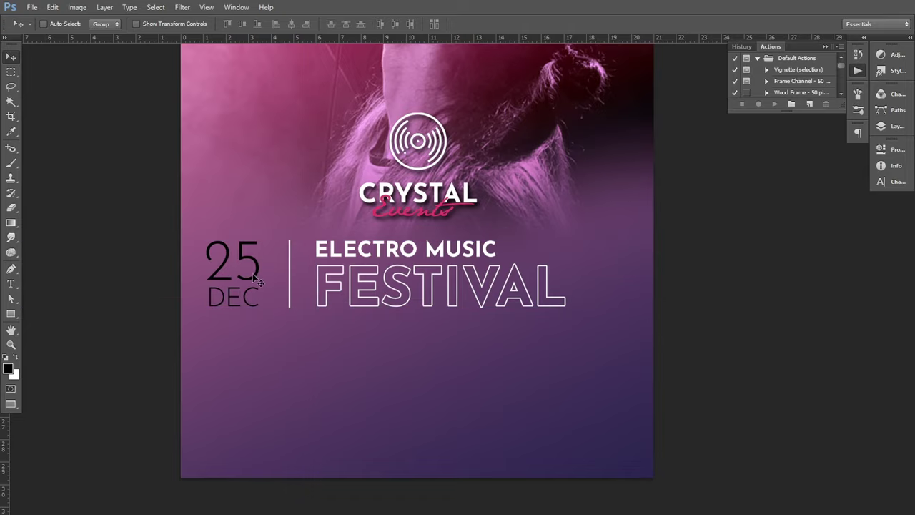
drag(337, 329, 354, 326)
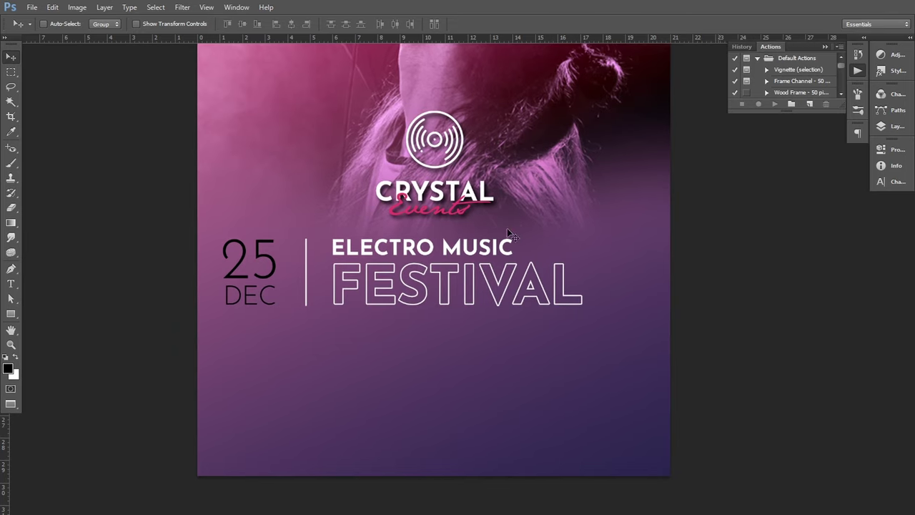
Make the 25 DEC date text white
click(894, 127)
double_click(730, 172)
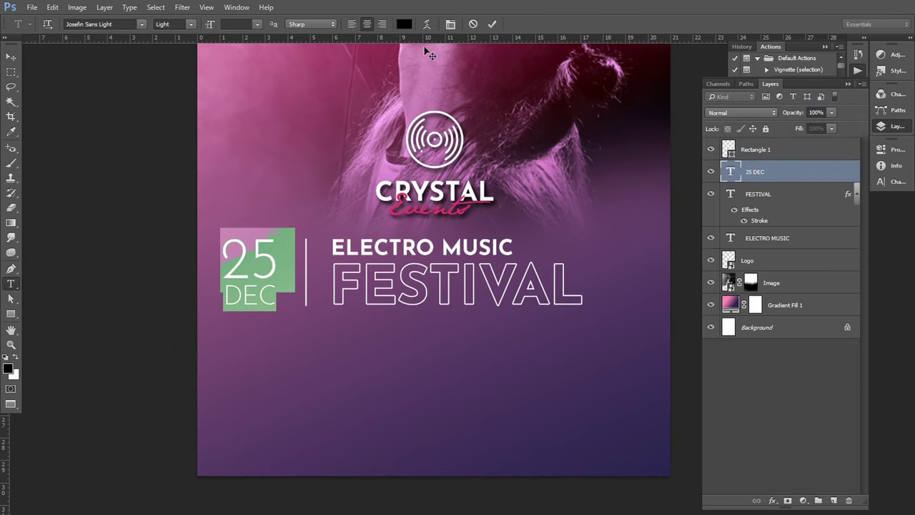
click(403, 25)
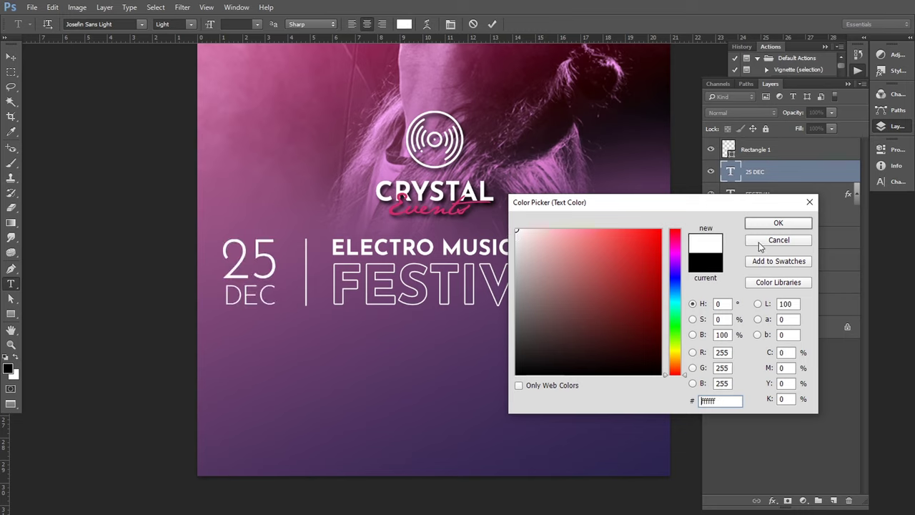
click(759, 224)
click(12, 57)
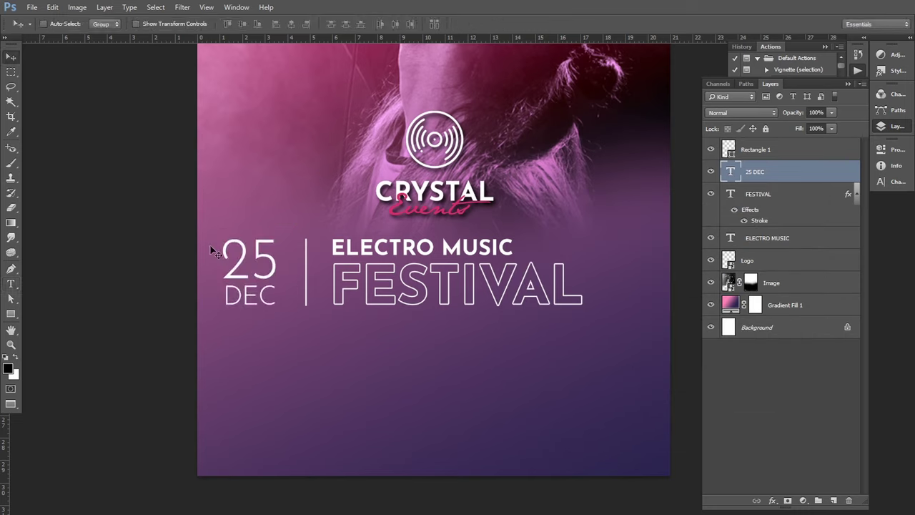
Shift the date, divider and both title lines together about 1.69 cm right
shift+click(757, 152)
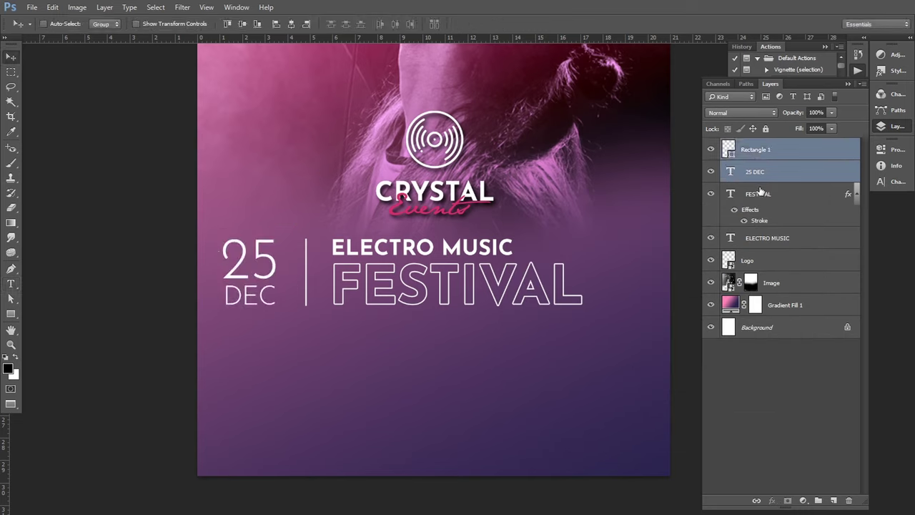
shift+click(759, 195)
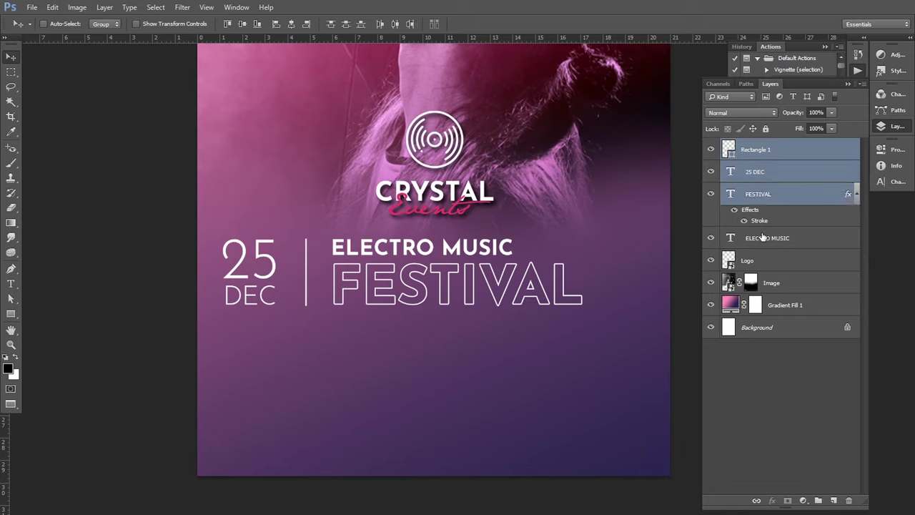
shift+click(762, 237)
drag(498, 278, 500, 281)
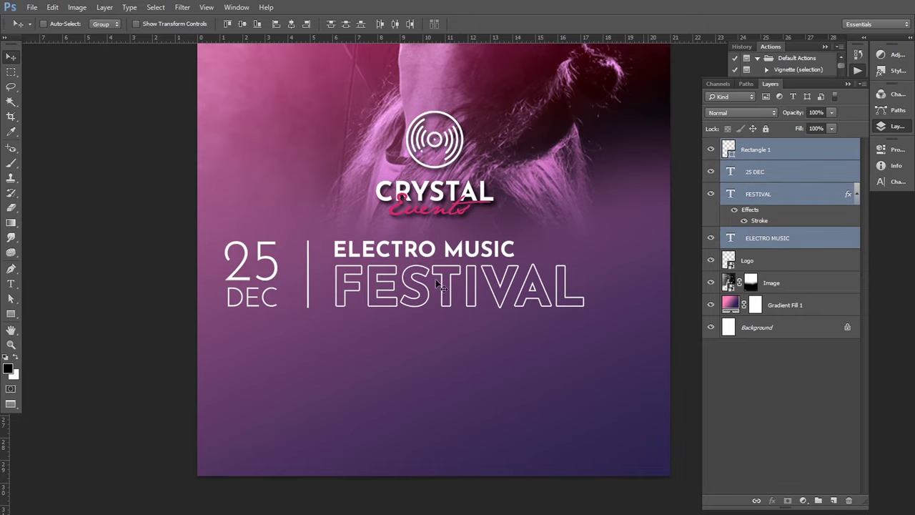
drag(437, 283, 465, 283)
key(ctrl+minus)
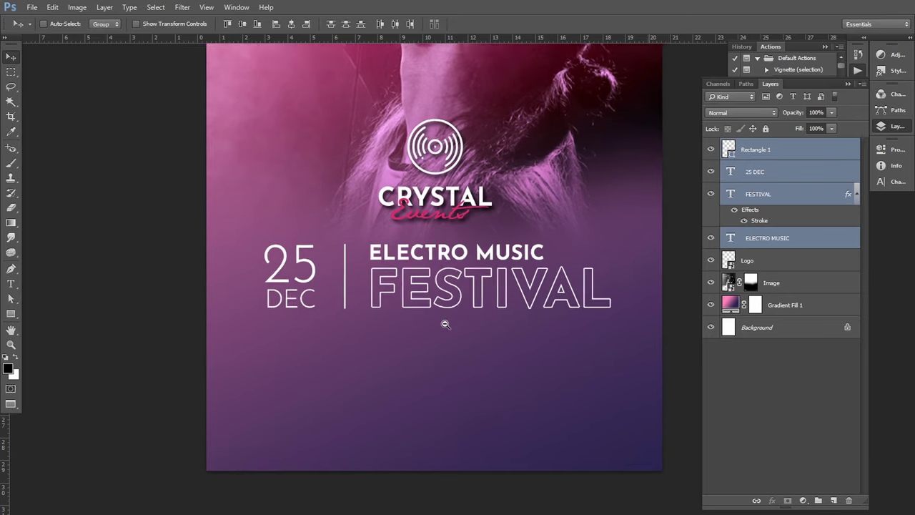
drag(431, 319, 426, 298)
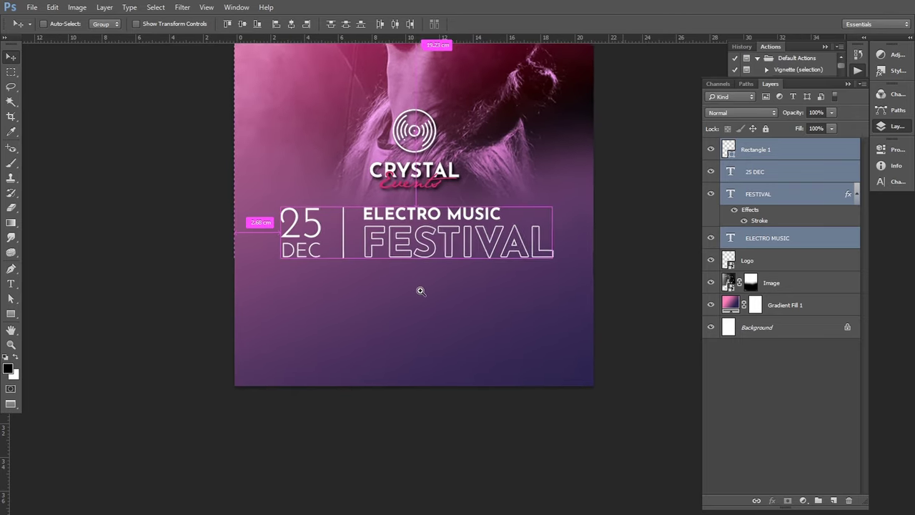
key(ctrl+plus)
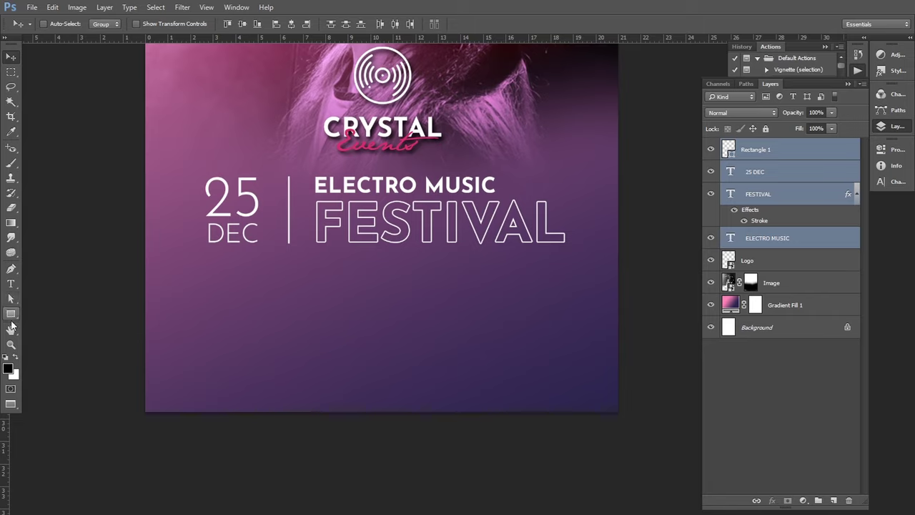
Type a centred two-line 'FEATURING / DJ HARDWALL' caption below the title
click(11, 284)
click(353, 292)
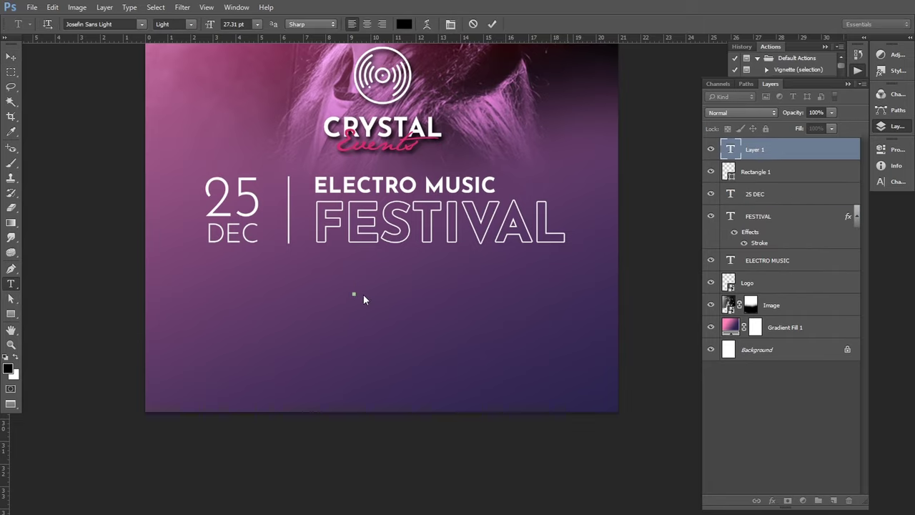
text(F)
text(EAT)
text(URI)
text(NG)
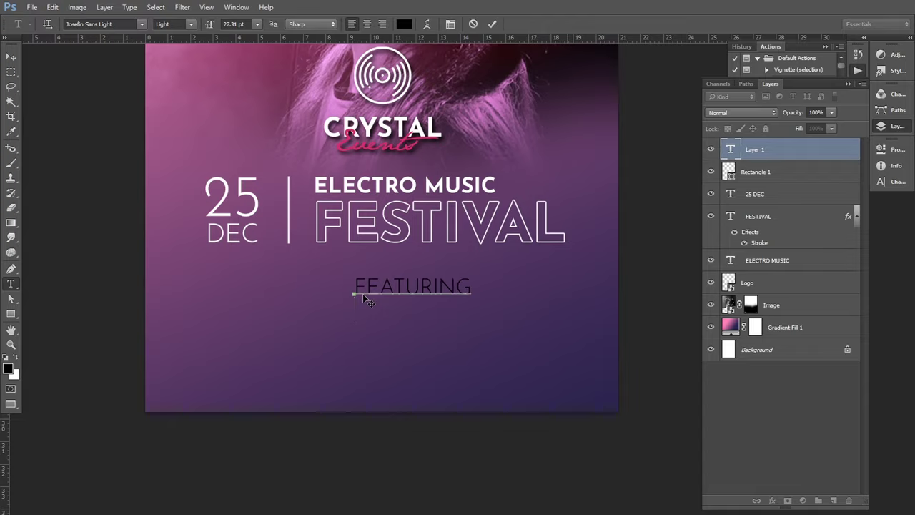
key(Return)
text(DJ HA)
text(RD)
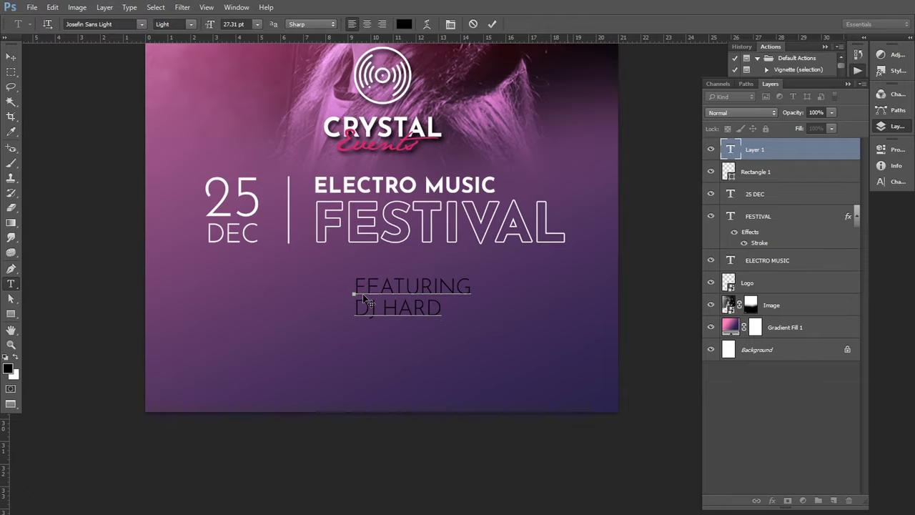
text(WALL)
key(ctrl+a)
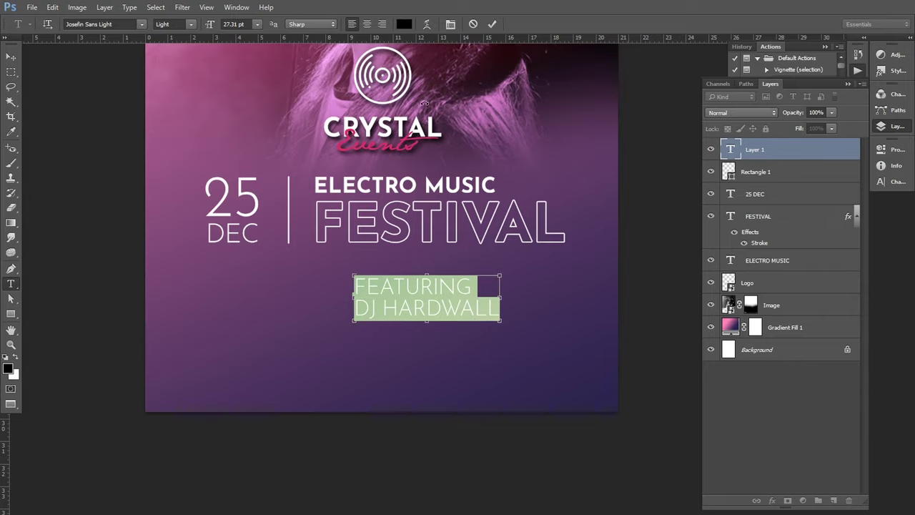
click(367, 24)
Set the whole caption to the SemiBold weight
click(349, 289)
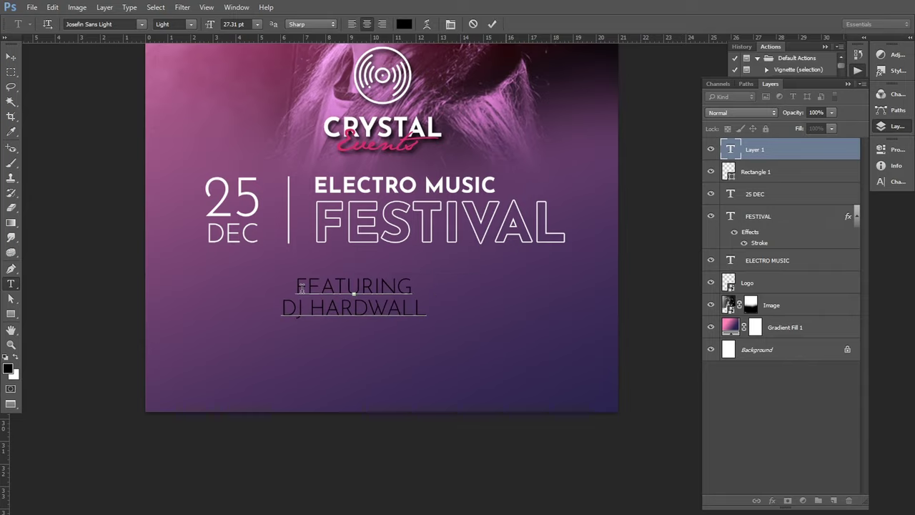
mouse_move(297, 287)
mouse_down()
mouse_move(424, 326)
mouse_move(436, 321)
mouse_up()
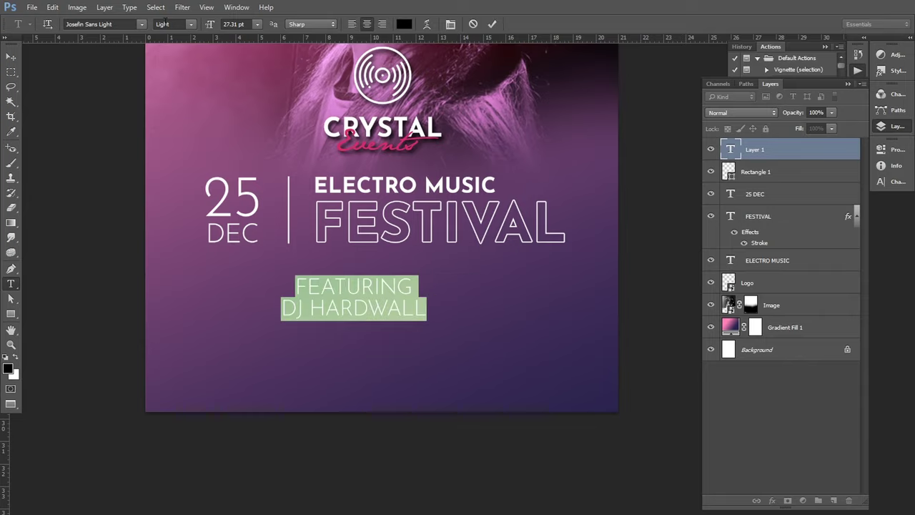
click(191, 24)
click(164, 72)
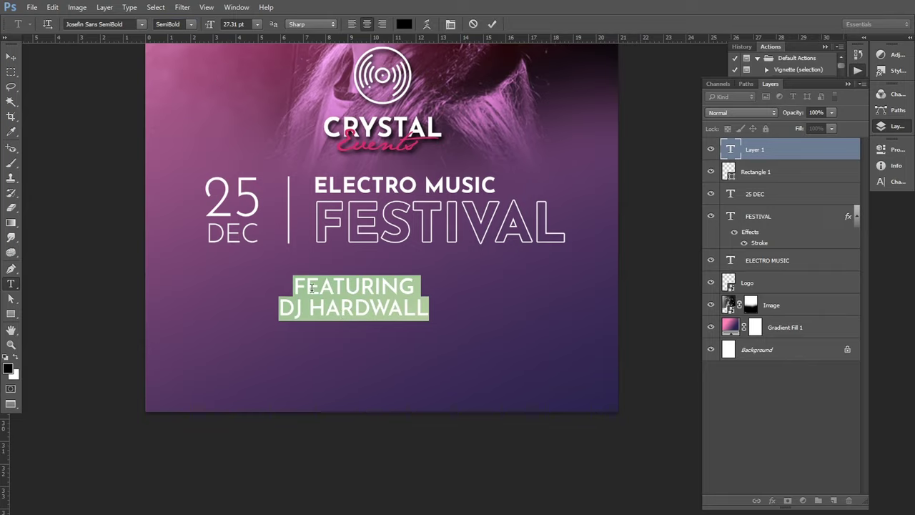
Size FEATURING to 15.31 pt and DJ HARDWALL to 25.31 pt
click(349, 291)
drag(296, 286, 416, 286)
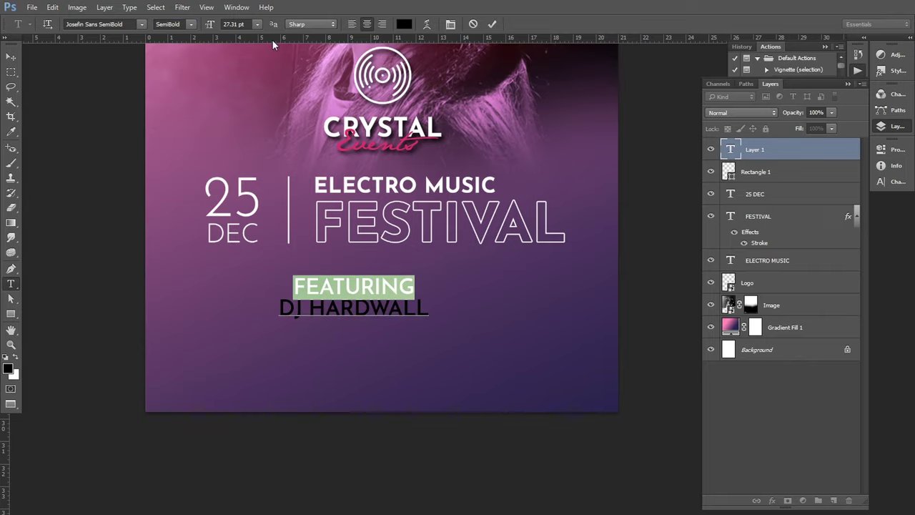
drag(212, 26, 207, 28)
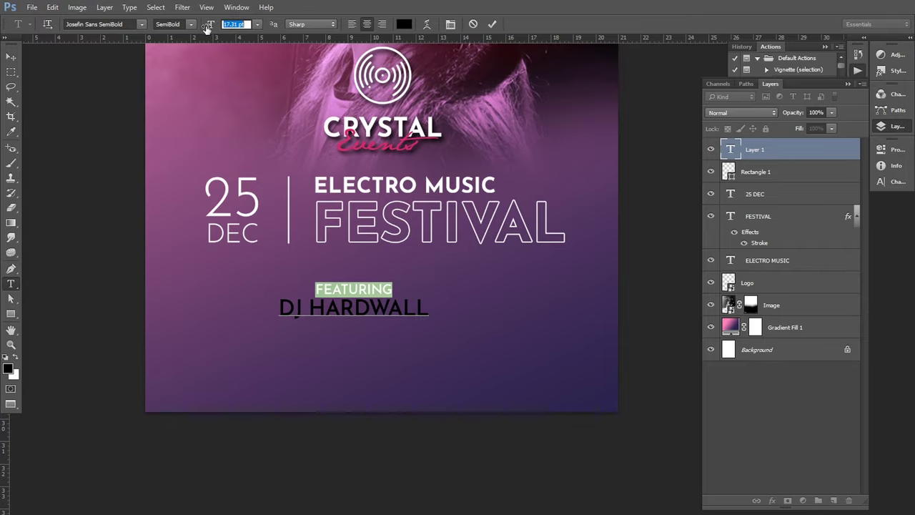
click(297, 284)
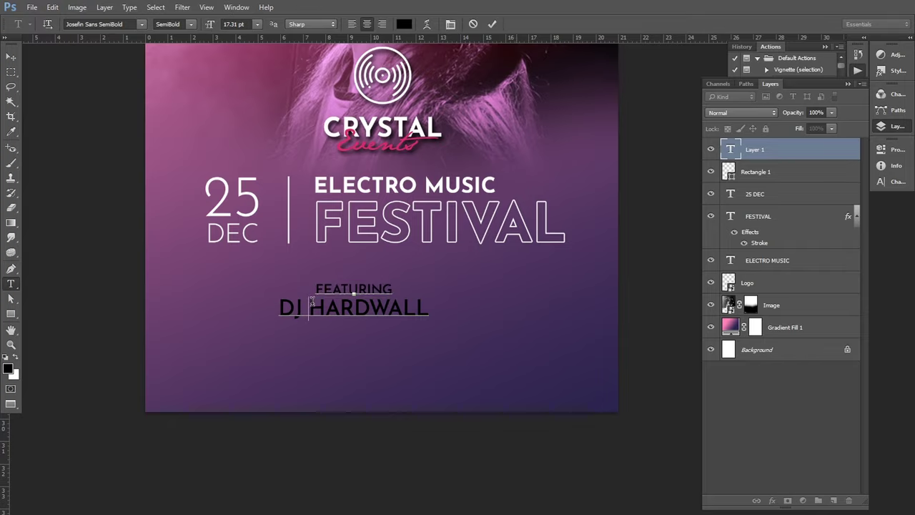
drag(281, 307, 429, 308)
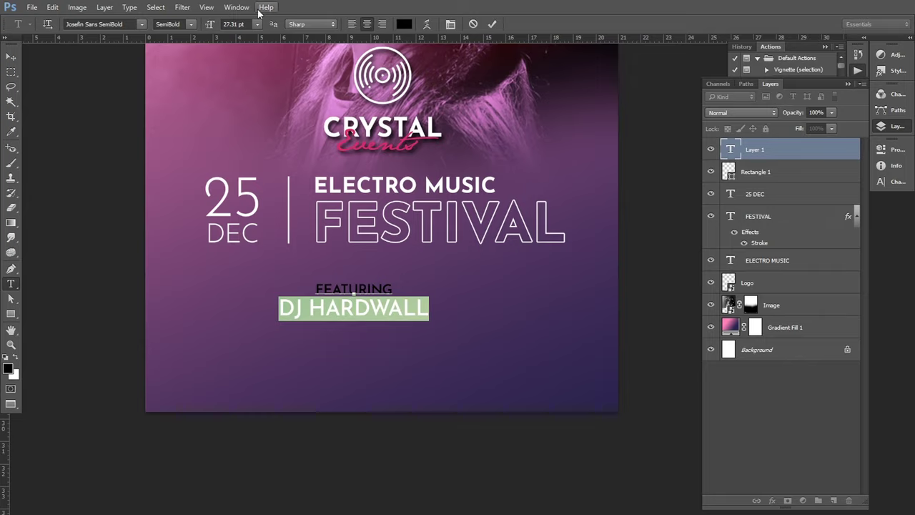
drag(213, 26, 211, 26)
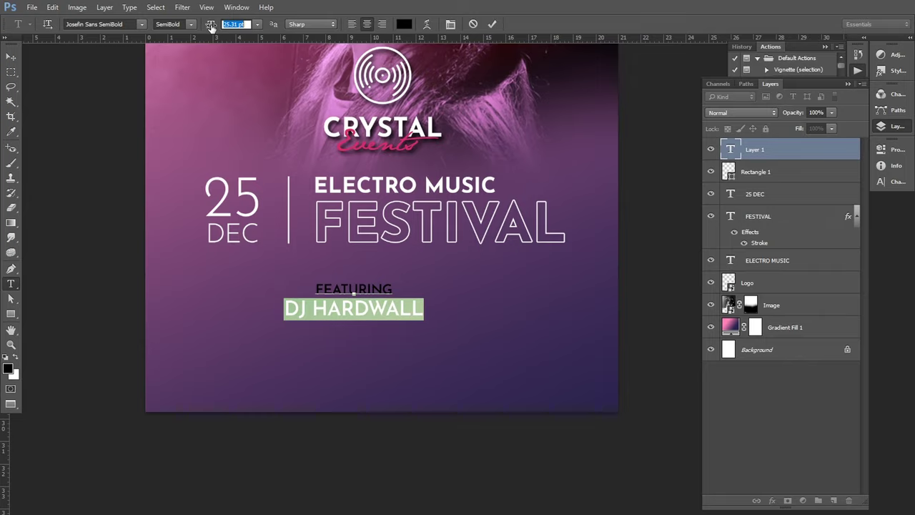
drag(316, 289, 392, 289)
drag(211, 25, 208, 26)
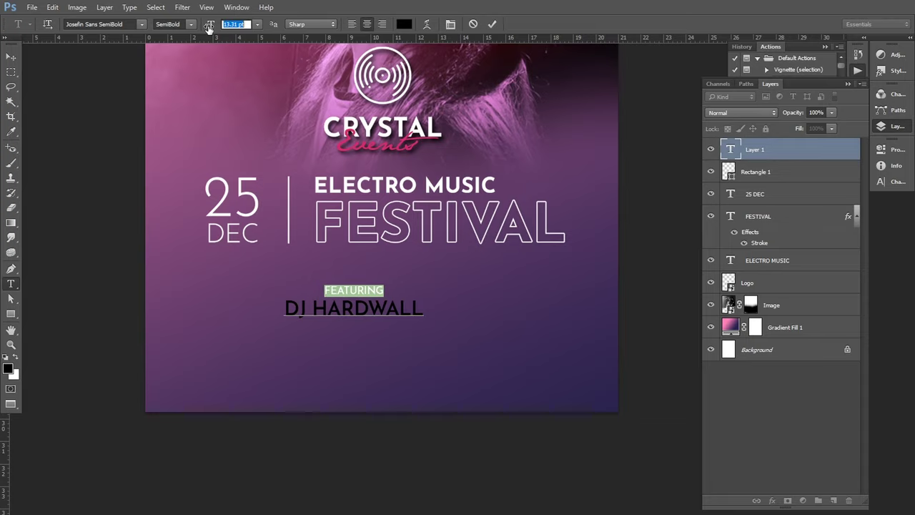
click(11, 57)
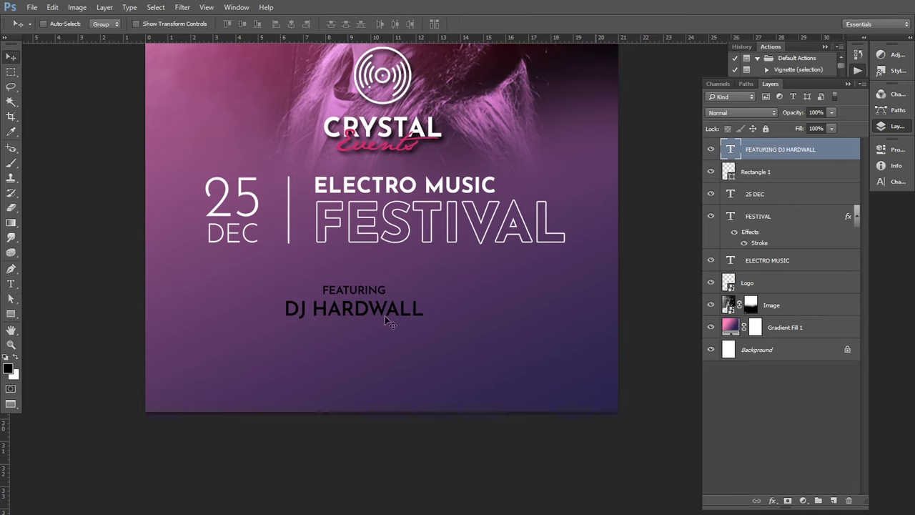
Raise the caption under FESTIVAL, add a centre vertical guide, and pick the Rectangle tool
mouse_move(358, 308)
mouse_down()
mouse_move(392, 288)
mouse_move(384, 289)
mouse_up()
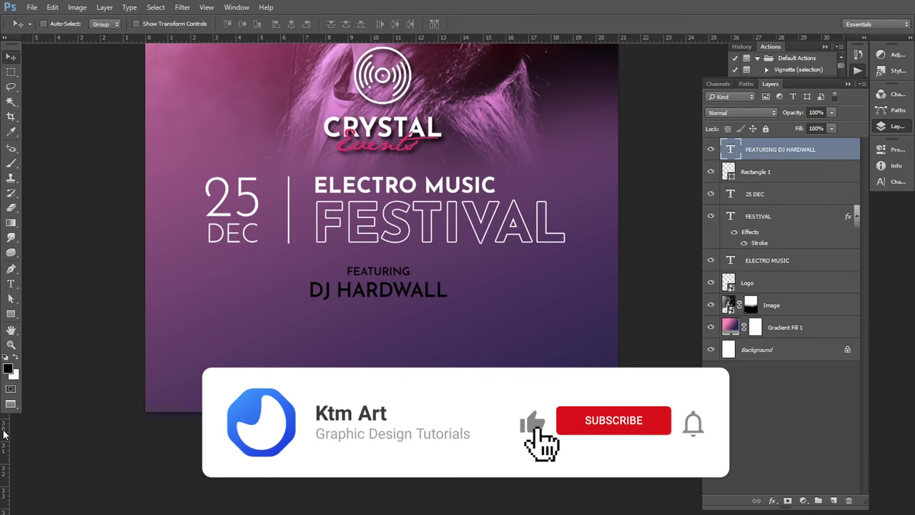
drag(4, 434, 382, 434)
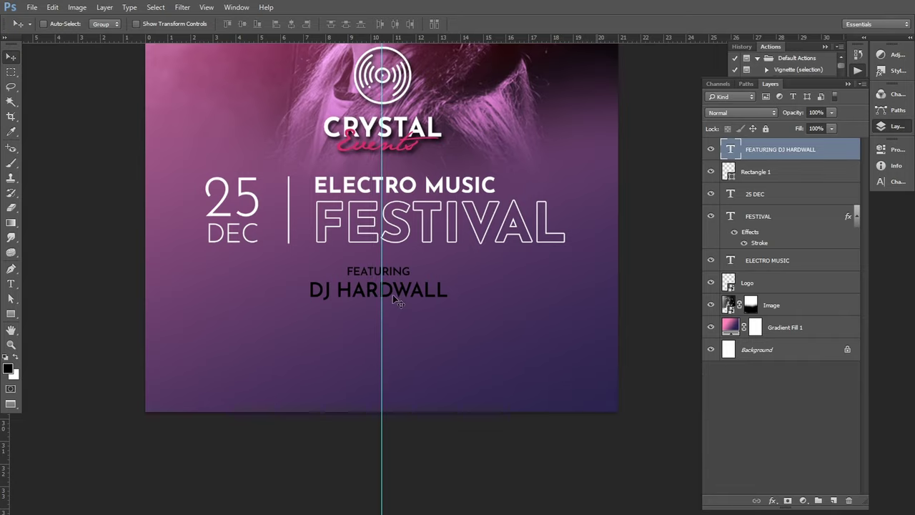
click(11, 313)
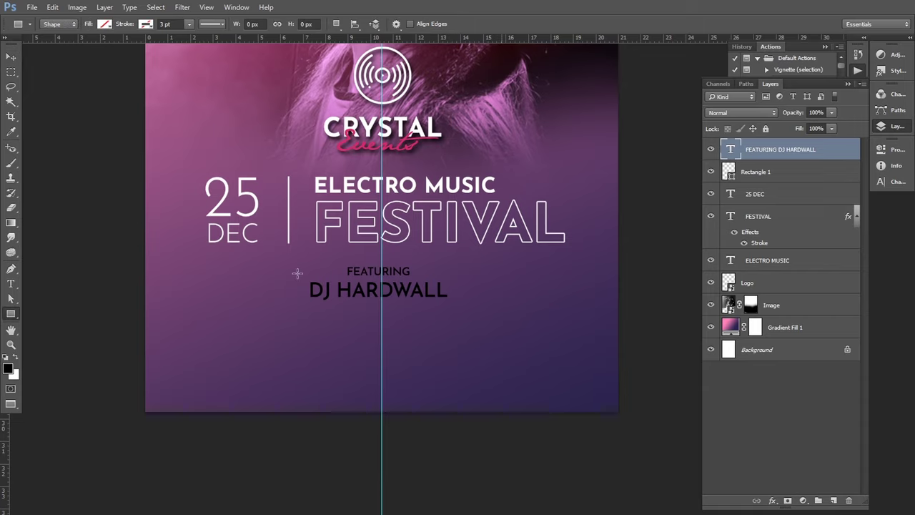
Frame DJ HARDWALL with a no-fill box with a white 2 pt outline, nudged up slightly
mouse_move(298, 273)
mouse_down()
mouse_move(419, 313)
mouse_move(458, 309)
mouse_up()
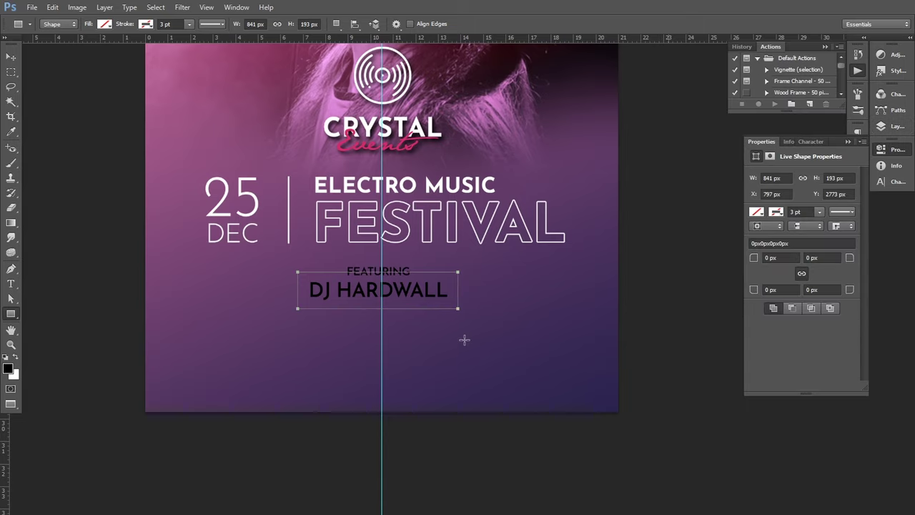
click(757, 212)
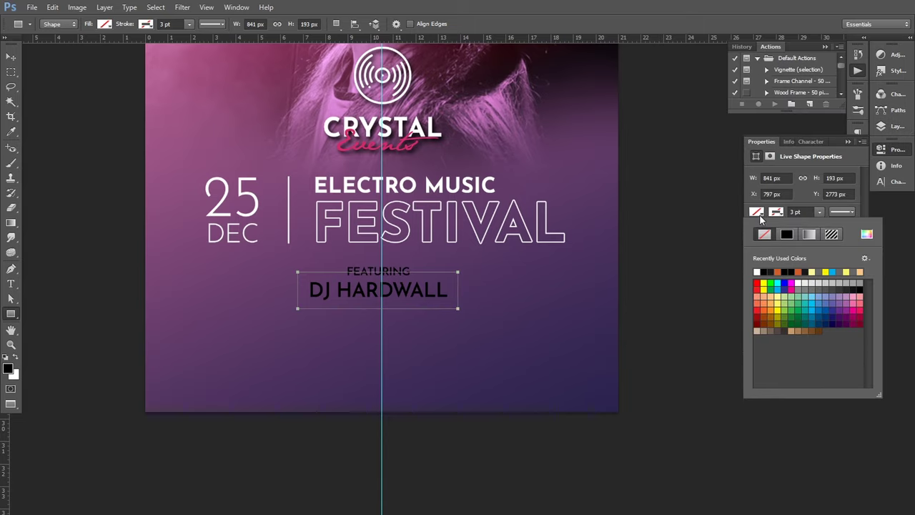
click(757, 271)
key(Return)
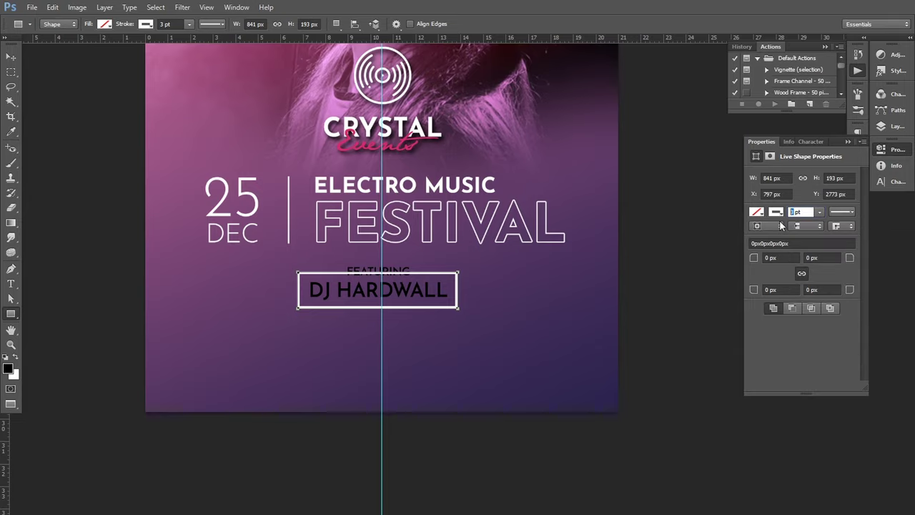
text(2)
key(Return)
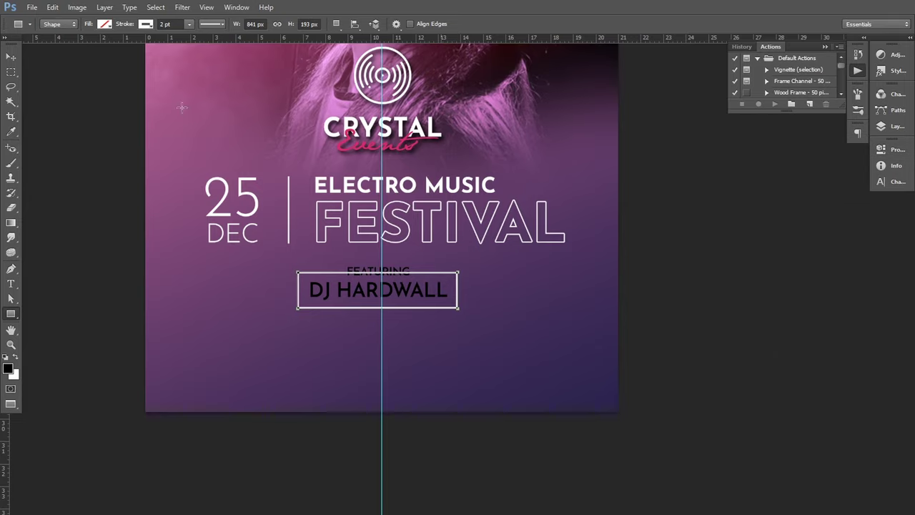
click(11, 57)
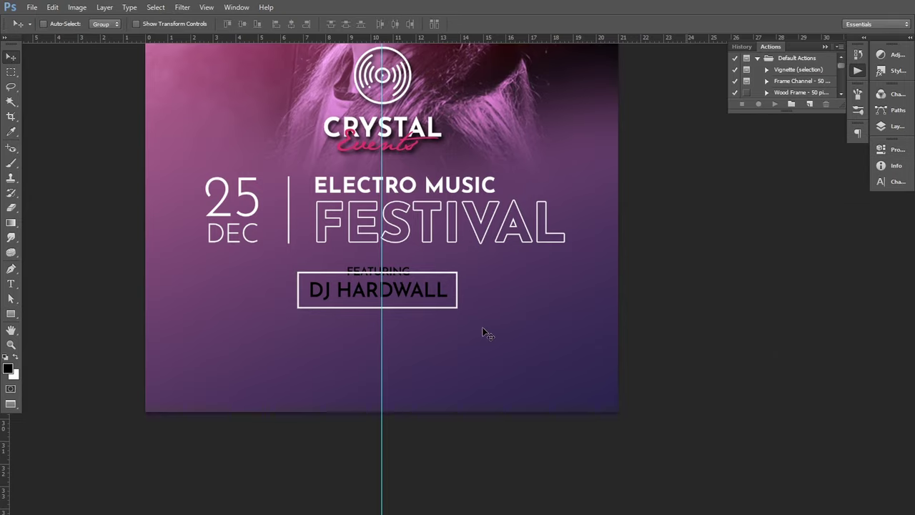
key(Up)
key(Up)
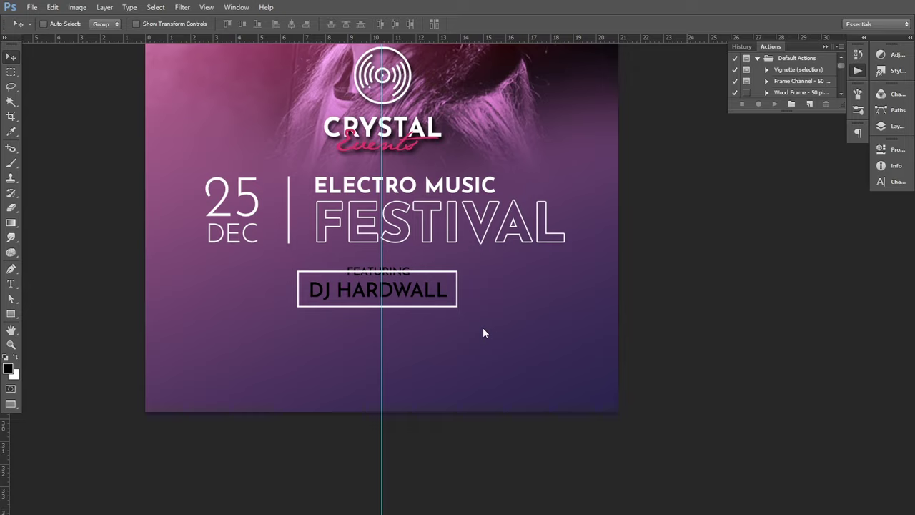
key(Up)
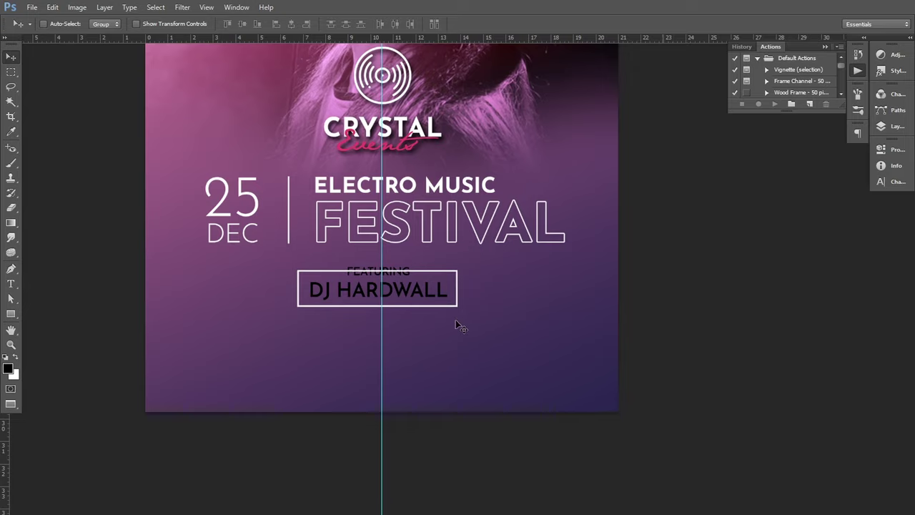
Trace a Pen path around the word FEATURING and load it as a selection
scroll(422, 333, up, 1)
key(Up)
scroll(398, 266, up, 1)
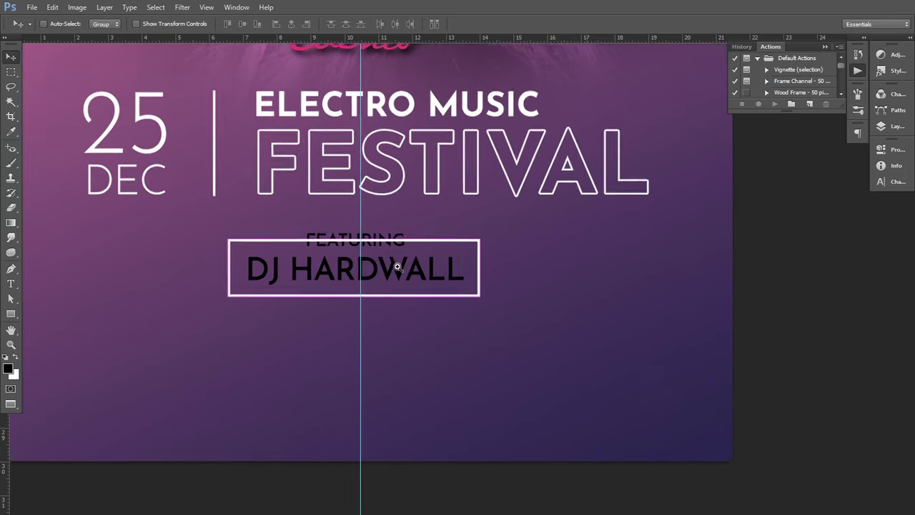
scroll(397, 266, up, 1)
click(881, 126)
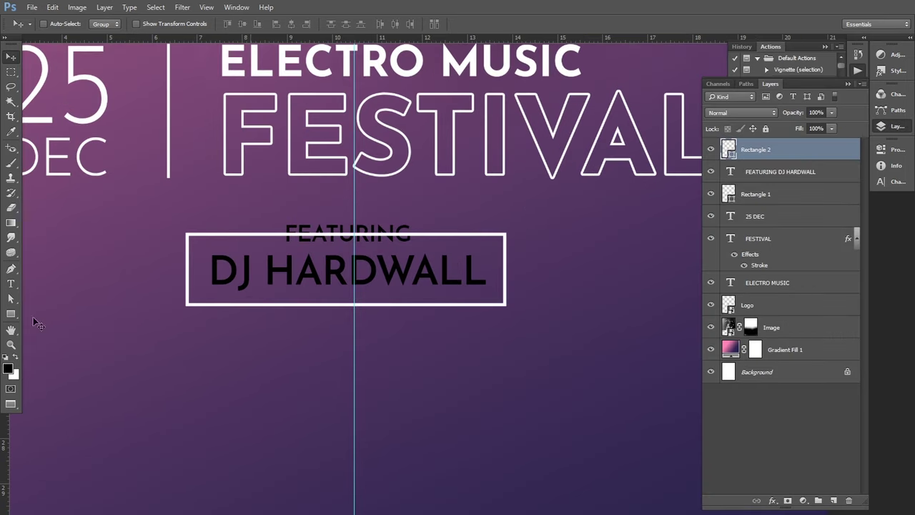
click(10, 268)
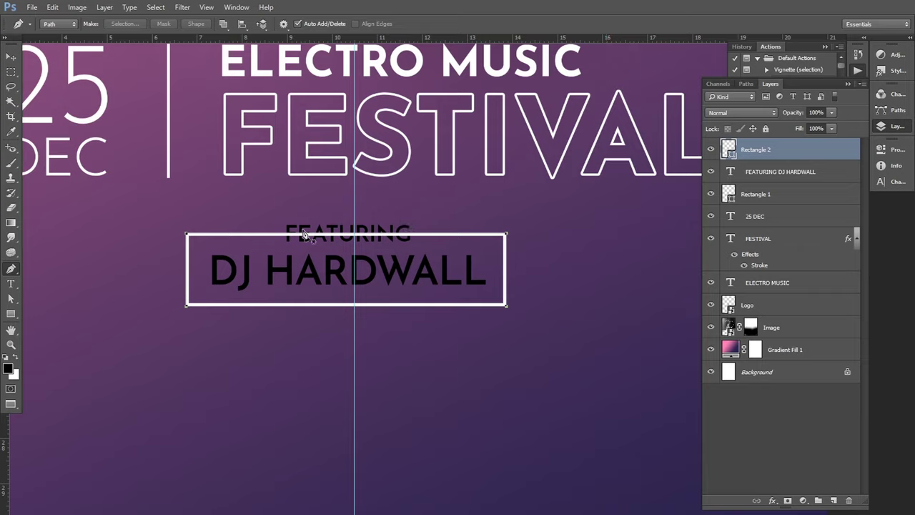
click(766, 170)
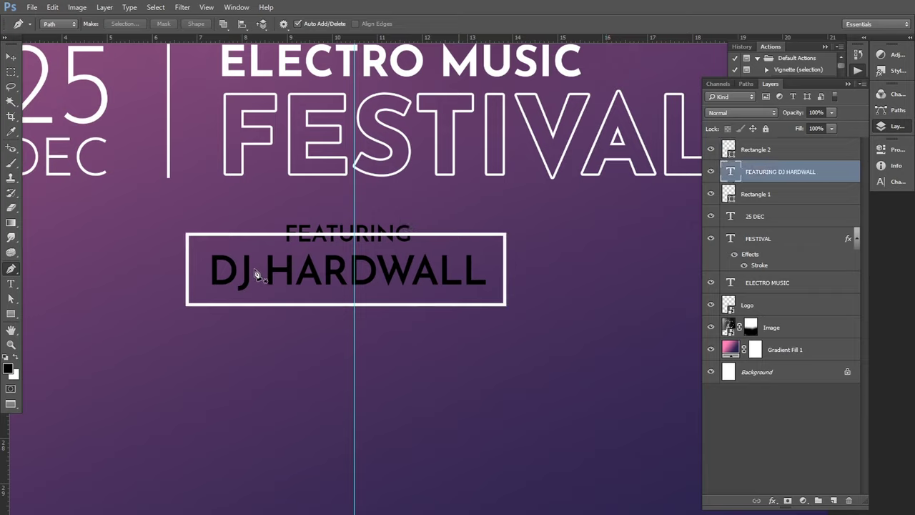
click(274, 224)
click(274, 243)
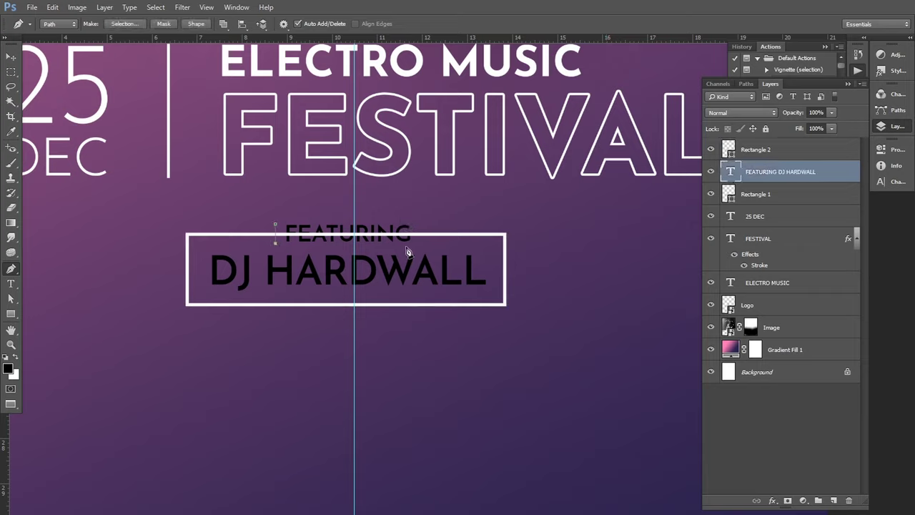
click(419, 243)
click(419, 221)
click(354, 206)
click(275, 224)
key(ctrl+Return)
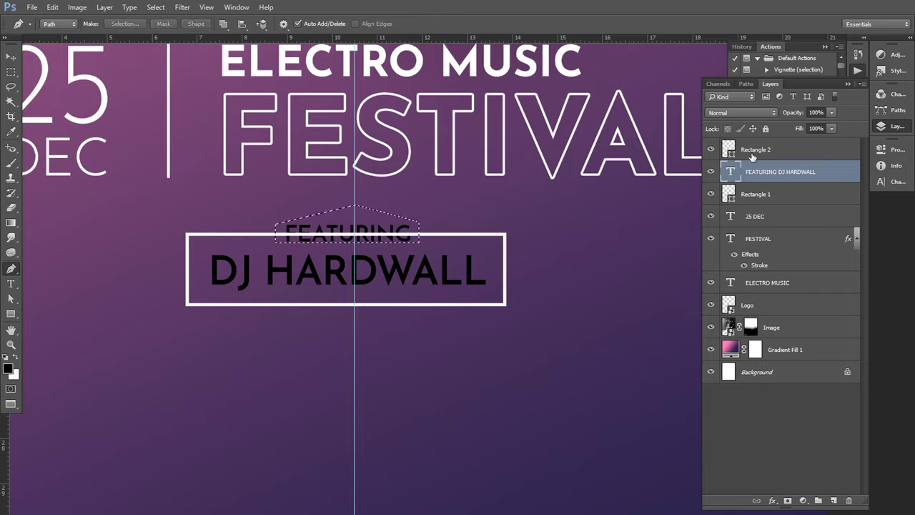
Invert the selection and add a layer mask to Rectangle 2, hiding the outline behind FEATURING
click(753, 154)
click(788, 500)
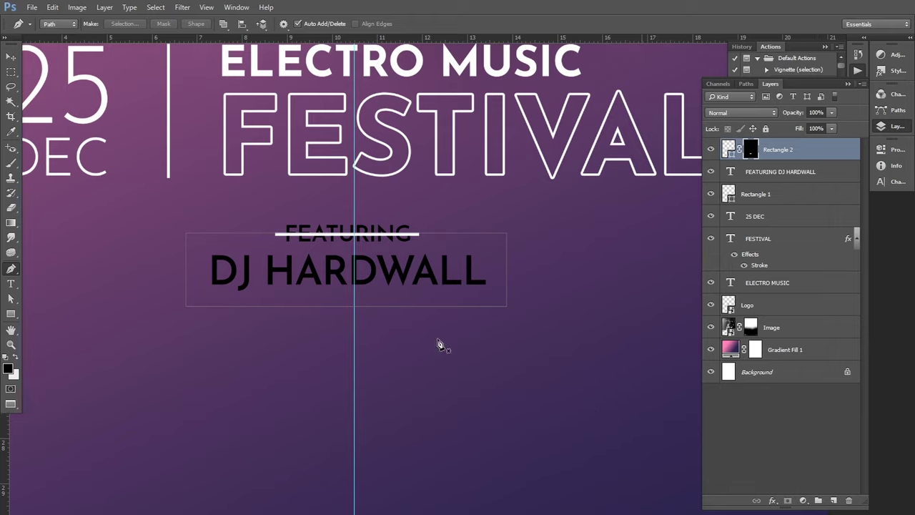
key(ctrl+z)
click(156, 8)
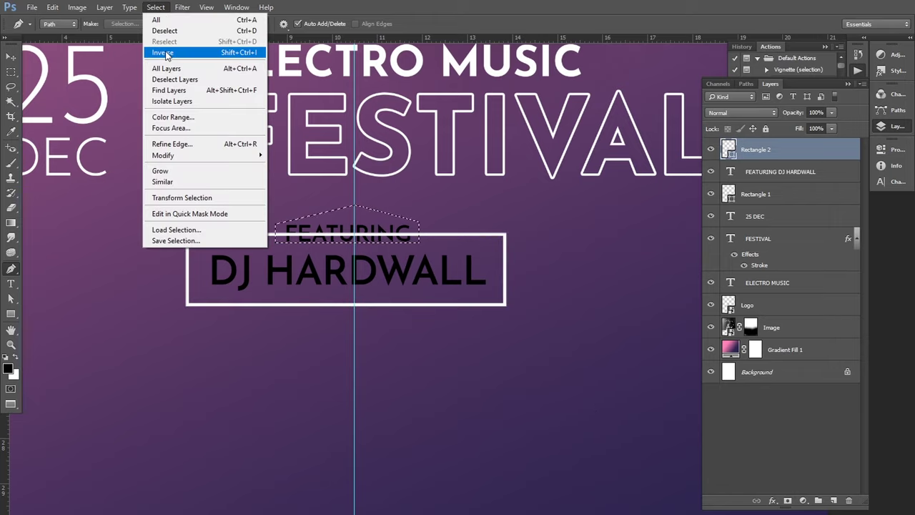
click(163, 52)
click(787, 500)
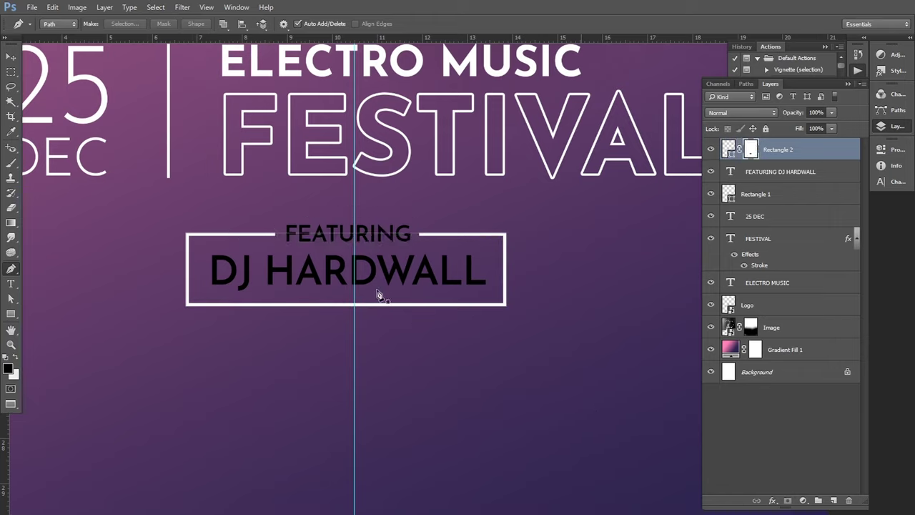
scroll(378, 214, up, 3)
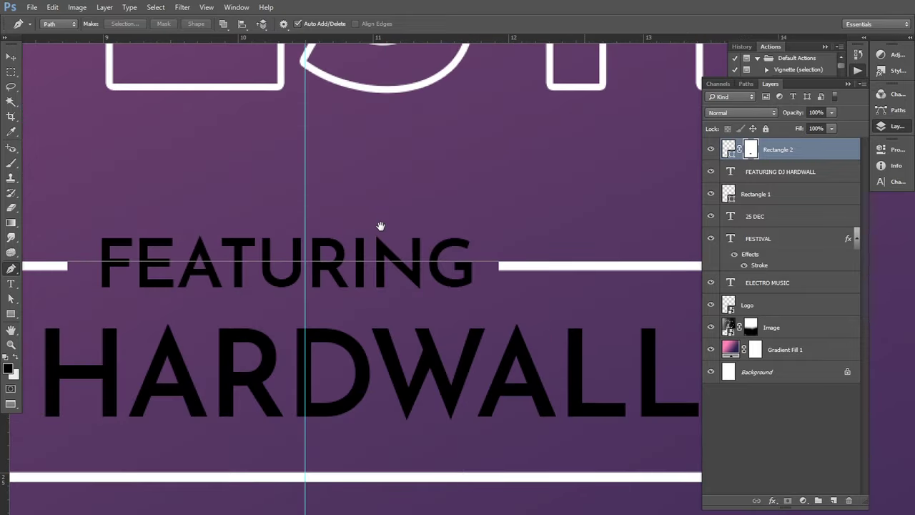
scroll(380, 225, down, 1)
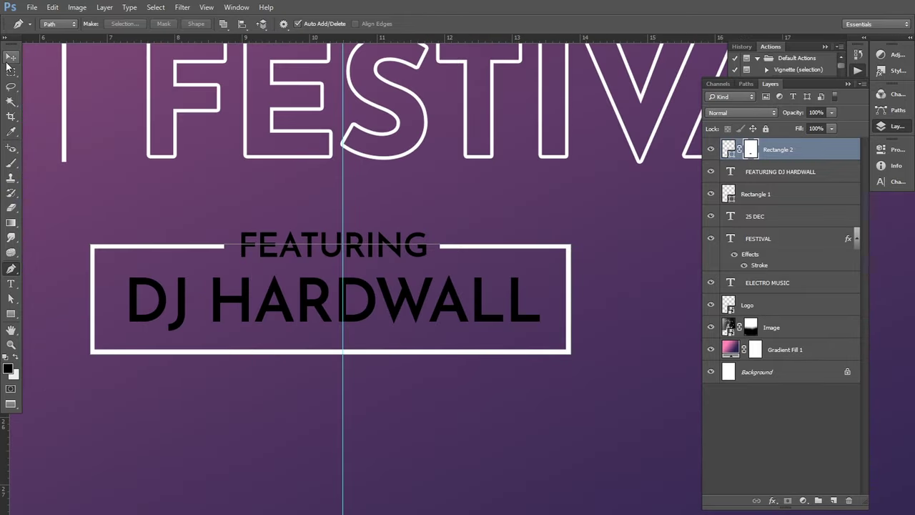
click(10, 57)
scroll(354, 350, down, 2)
Select all the FEATURING DJ HARDWALL text and set its colour to white #ffffff
scroll(353, 347, down, 2)
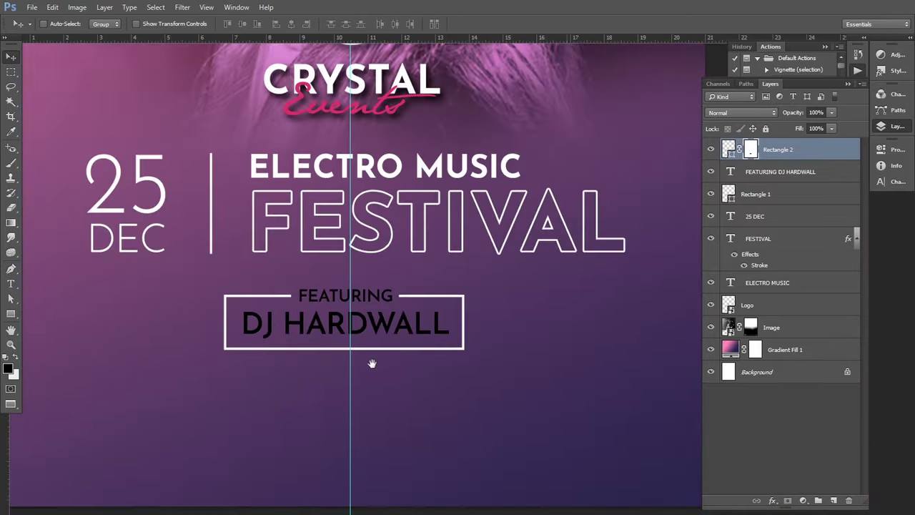
scroll(372, 364, up, 1)
drag(372, 364, 390, 359)
double_click(730, 172)
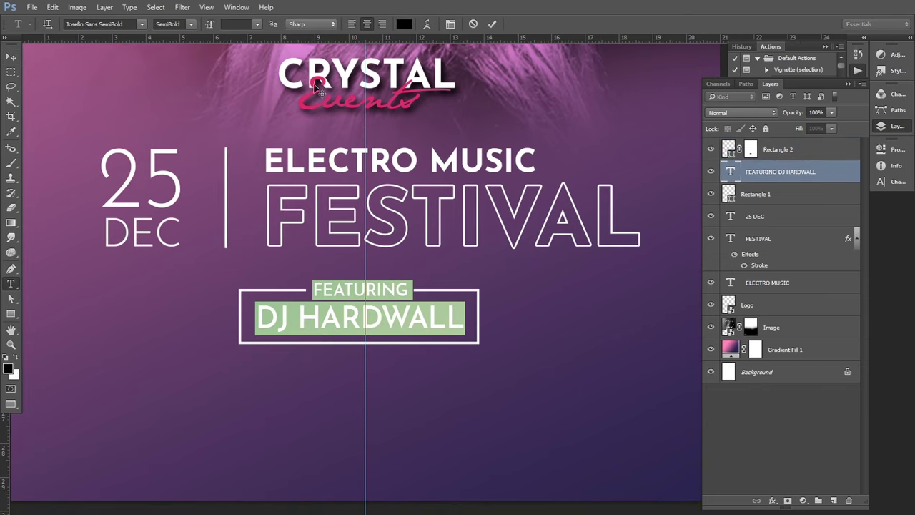
click(403, 24)
click(517, 231)
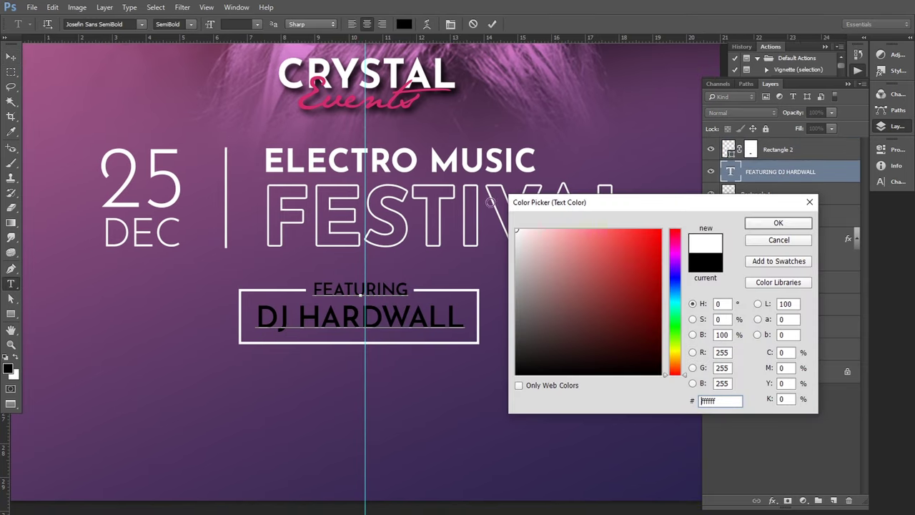
click(760, 224)
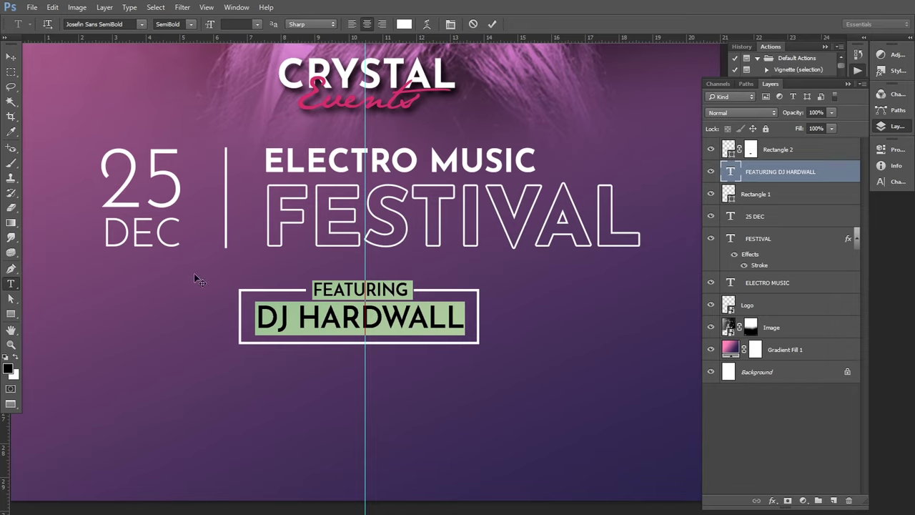
Set the caption's leading to 26 pt in the Character panel
click(879, 181)
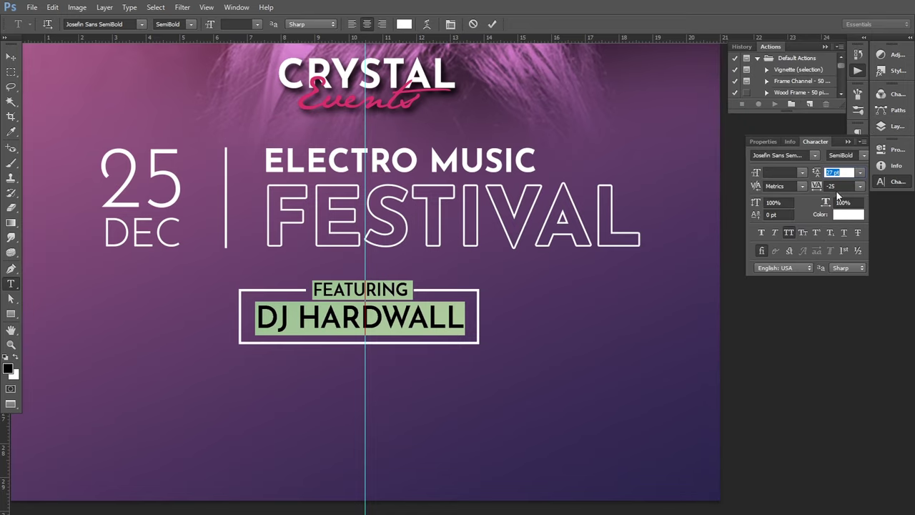
text(26)
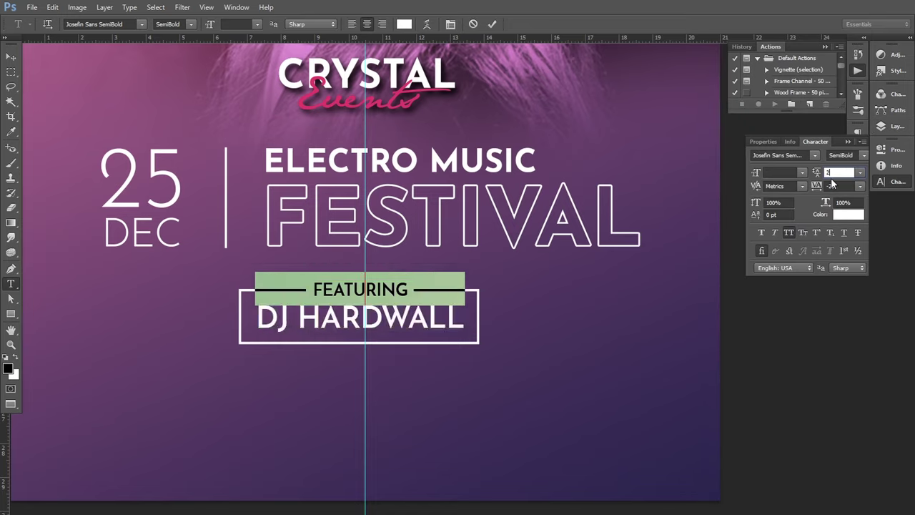
key(Return)
click(10, 56)
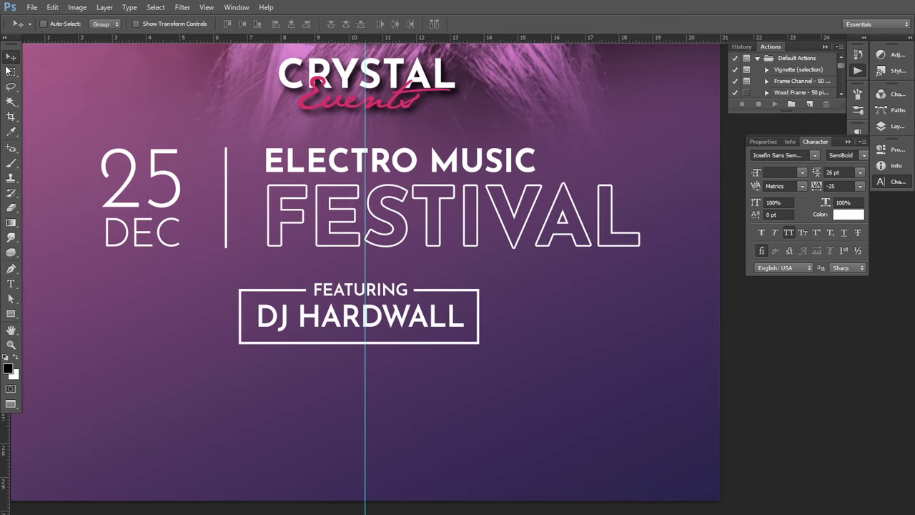
alt+click(406, 362)
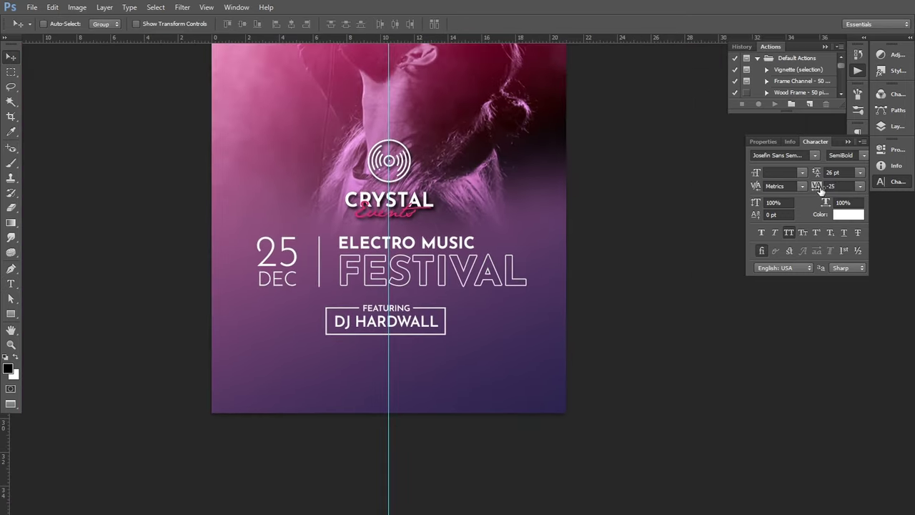
Move the caption and Rectangle 2 together slightly right and down with Free Transform arrow nudges
click(889, 127)
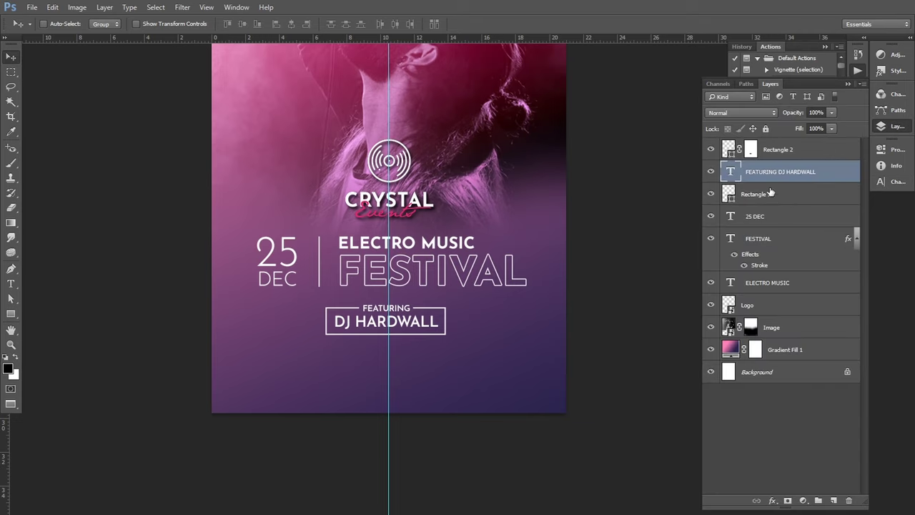
shift+click(767, 150)
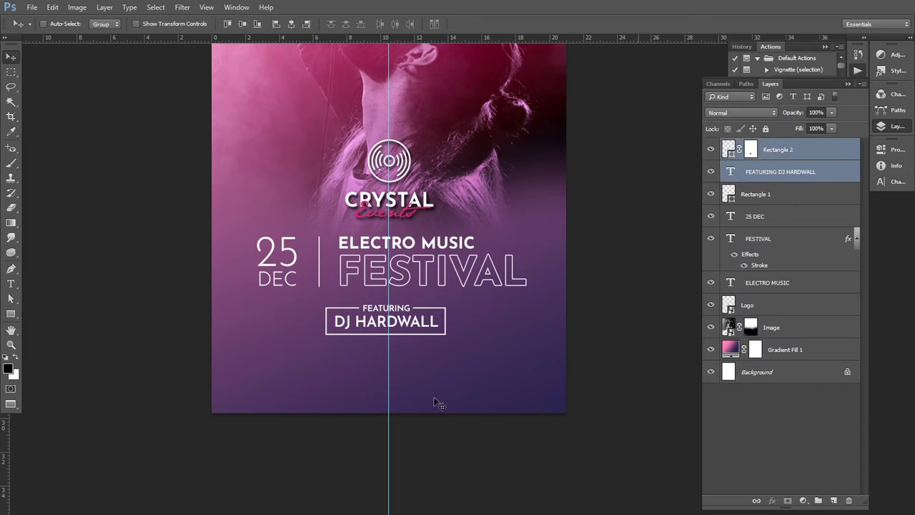
key(shift+Up)
key(shift+Up)
key(shift+Up)
key(shift+Up)
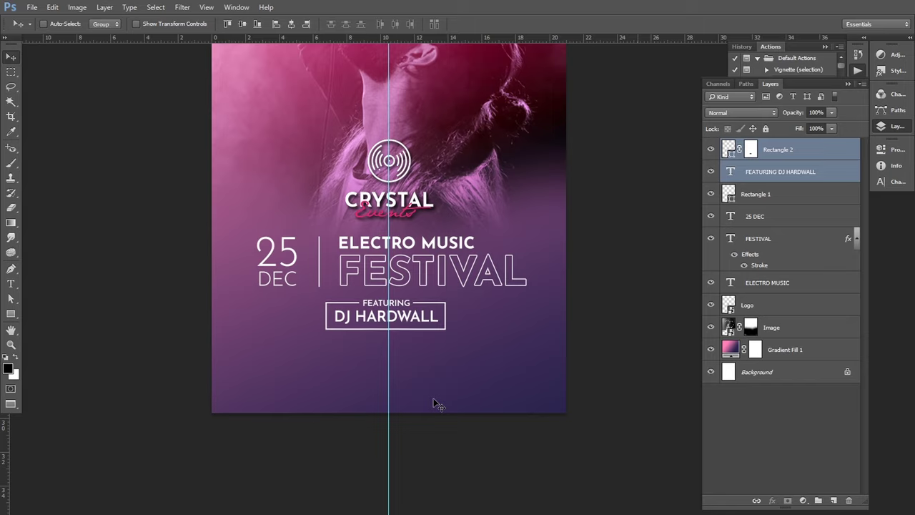
key(ctrl+t)
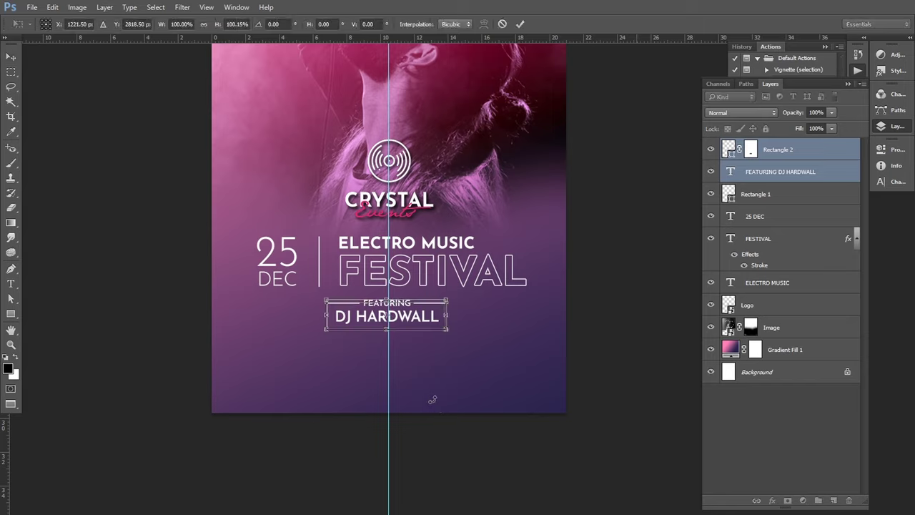
key(Right)
key(Right)
key(Right)
key(shift+Down)
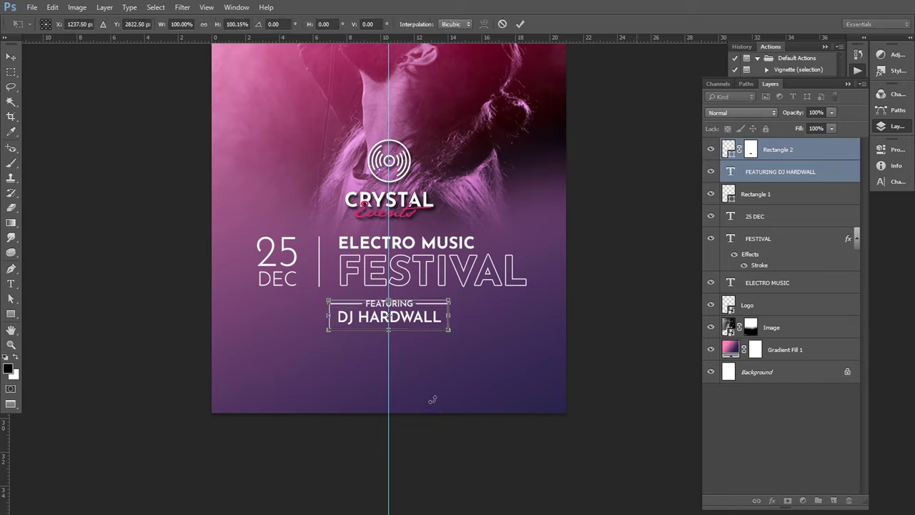
key(shift+Down)
key(shift+Down)
key(Down)
key(Down)
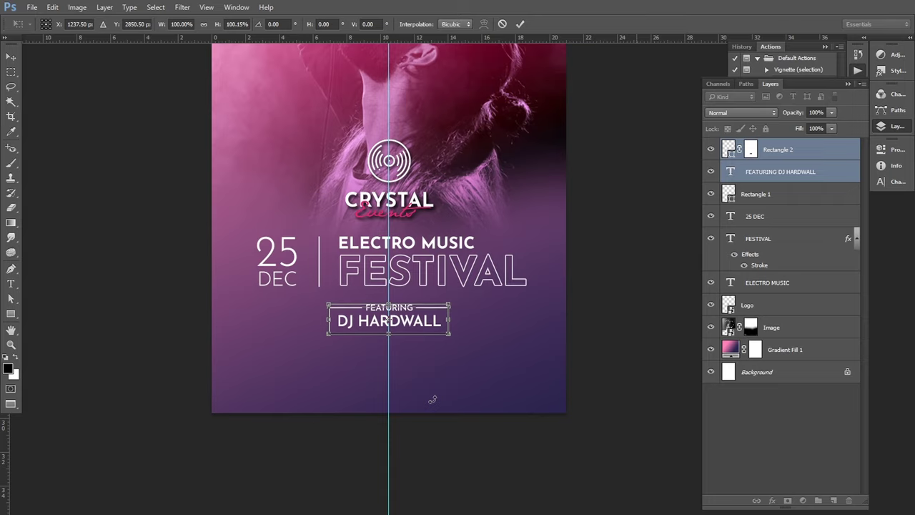
key(Return)
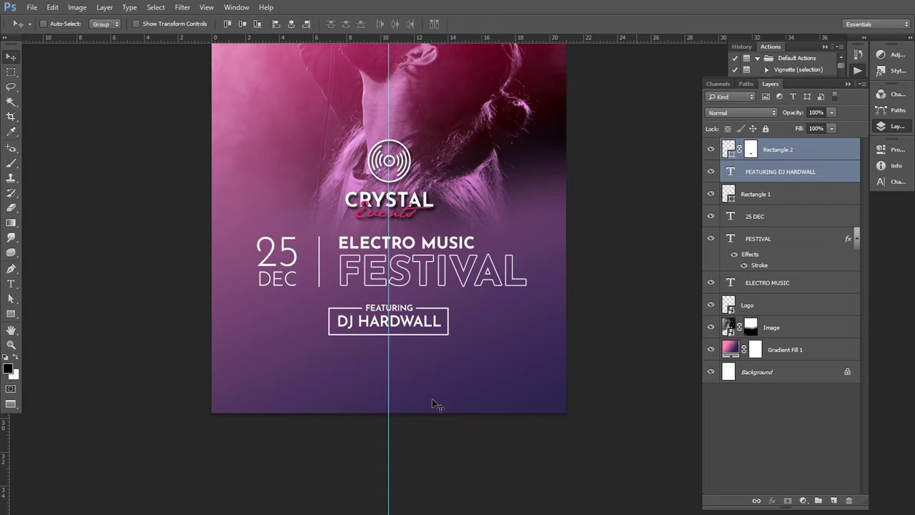
drag(403, 381, 313, 321)
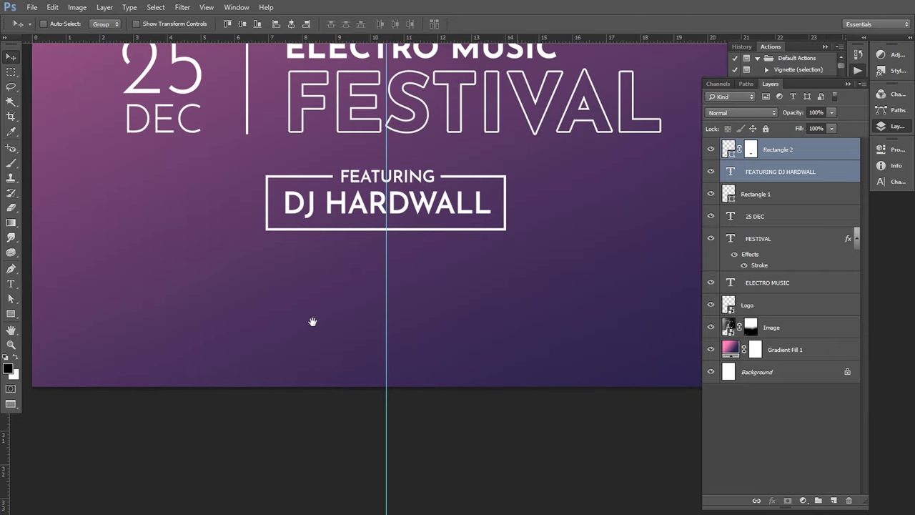
Type 'DOORS OPEN AT 9 PM / $10 ENTRY / FREE DRINKS' below the box, right-aligned
key(t)
click(166, 310)
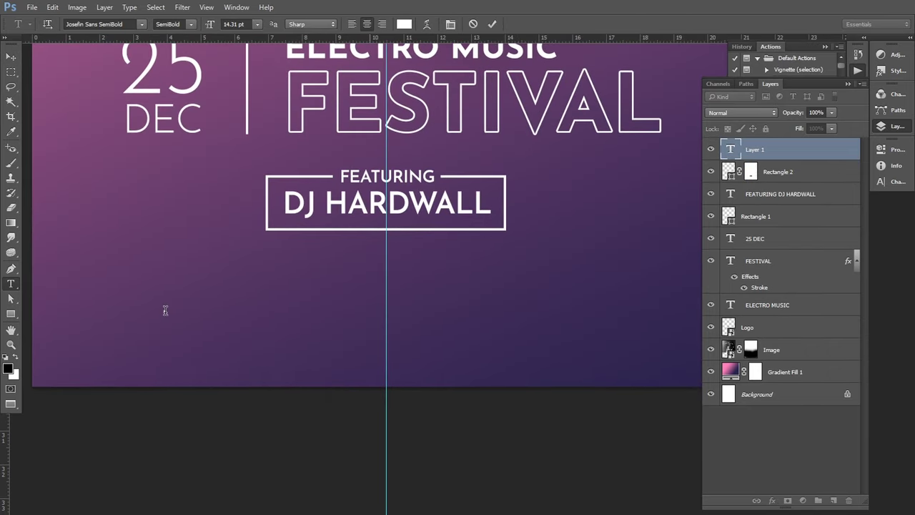
text(D)
text(OORS )
text(OPEN )
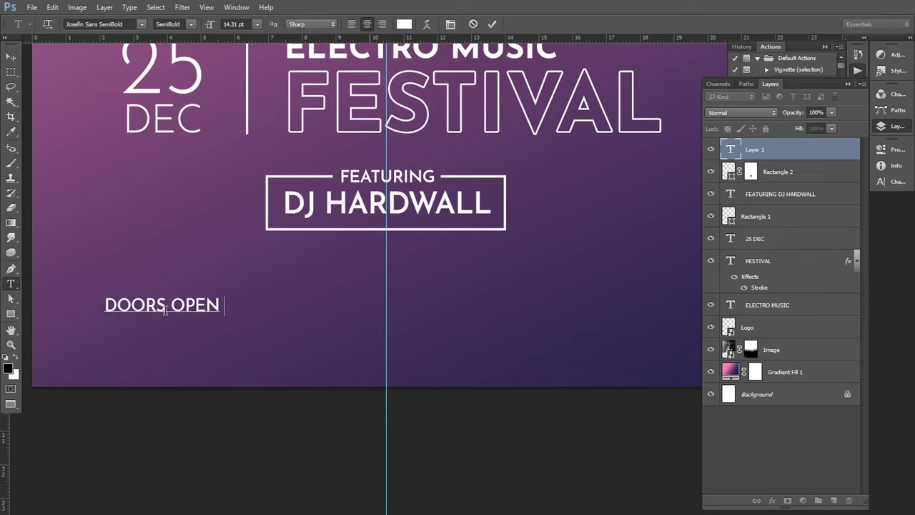
text(AT )
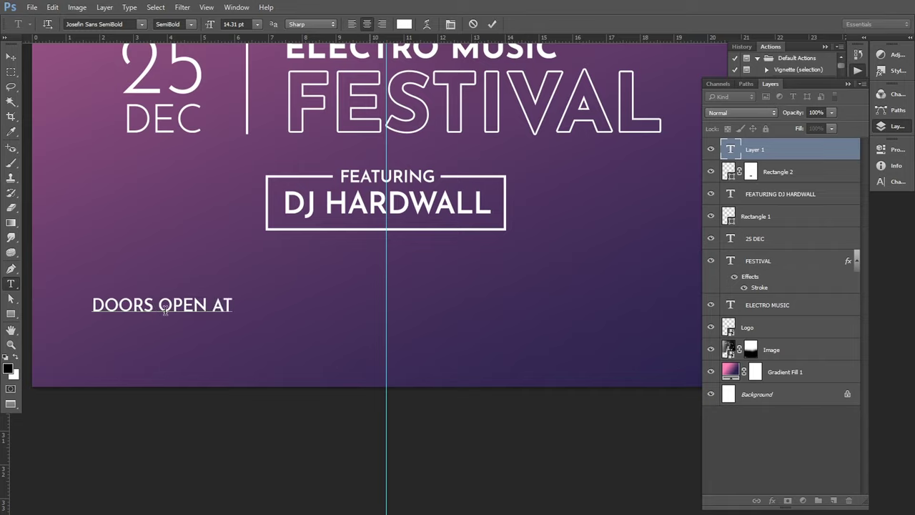
text(9)
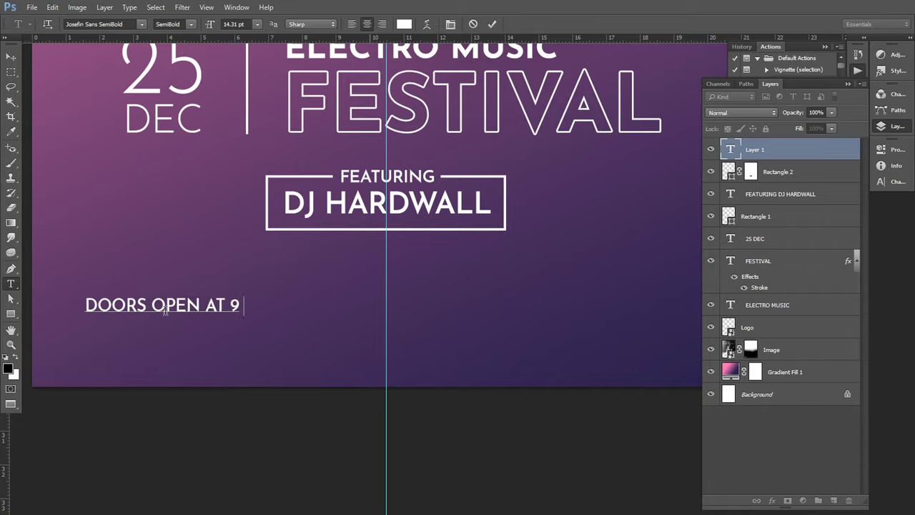
text( PM)
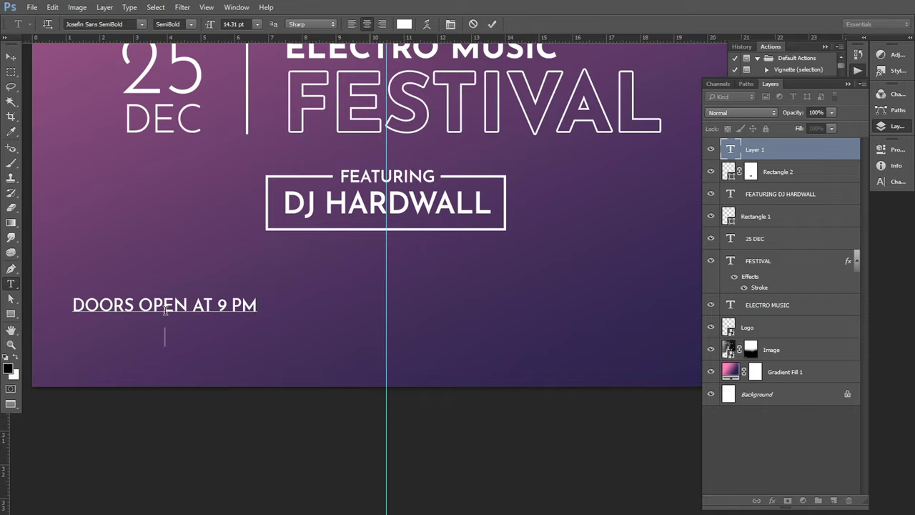
text( $10)
text( E)
text(NTRY)
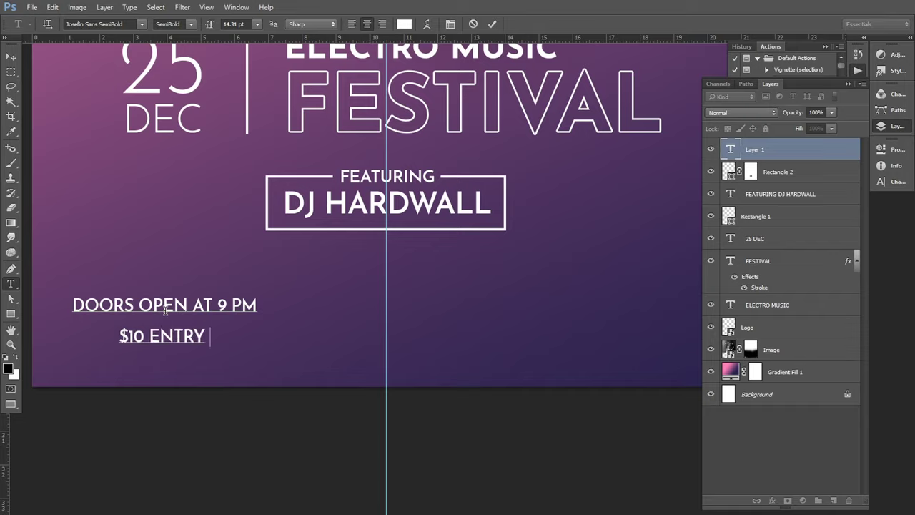
text( / FREE)
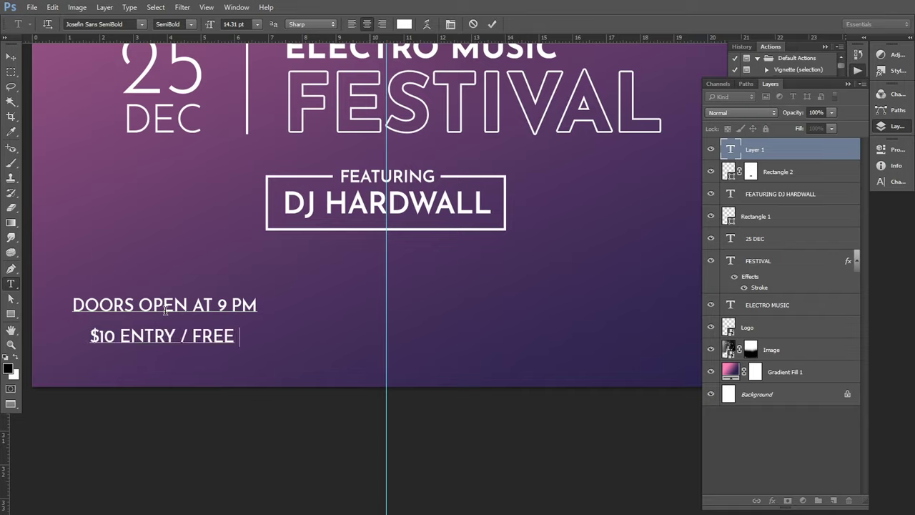
text( DRINKS)
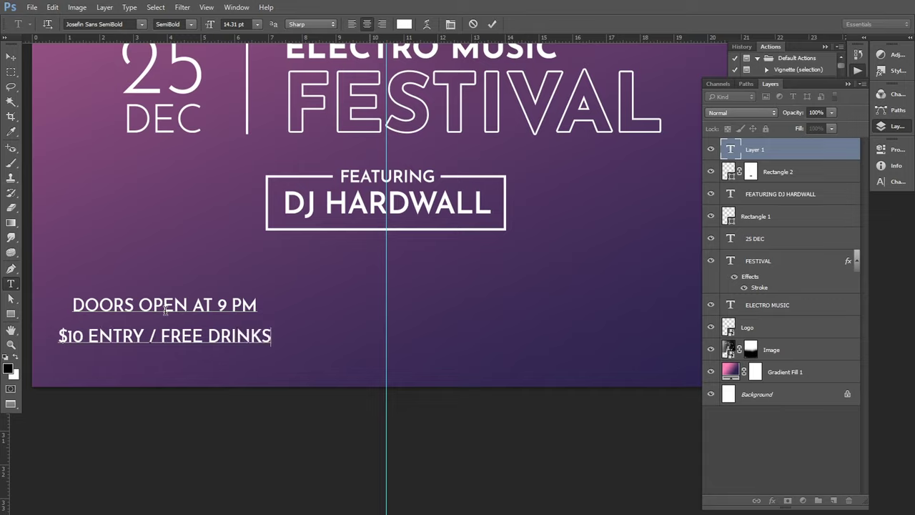
key(ctrl+a)
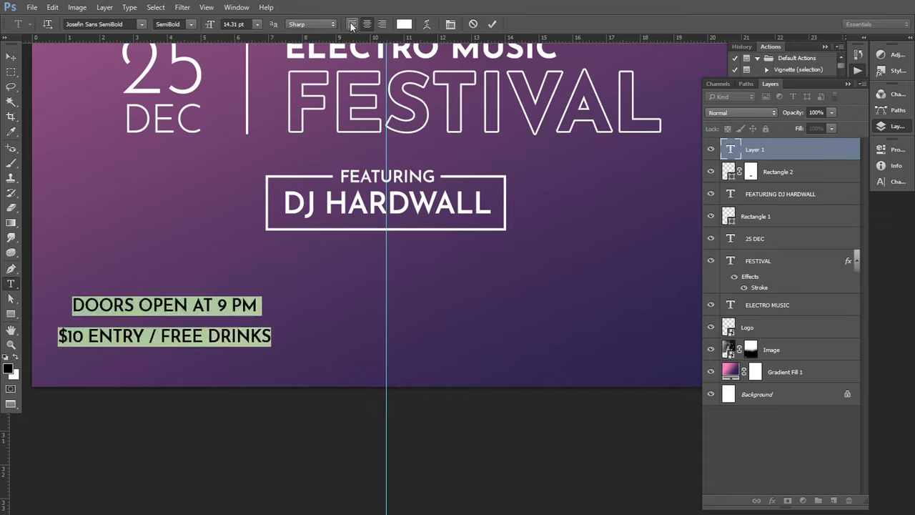
click(386, 27)
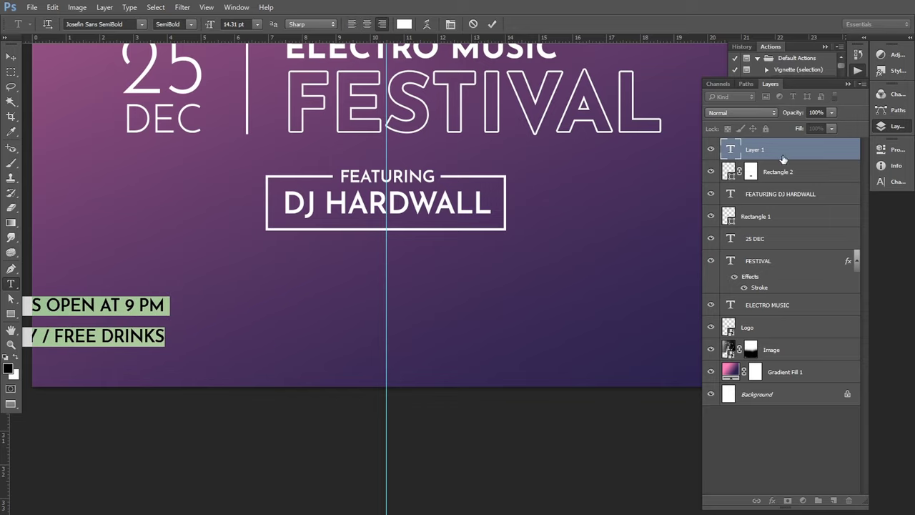
Set the new text's leading to 10 pt and tracking to 0, and position it left of centre
click(891, 183)
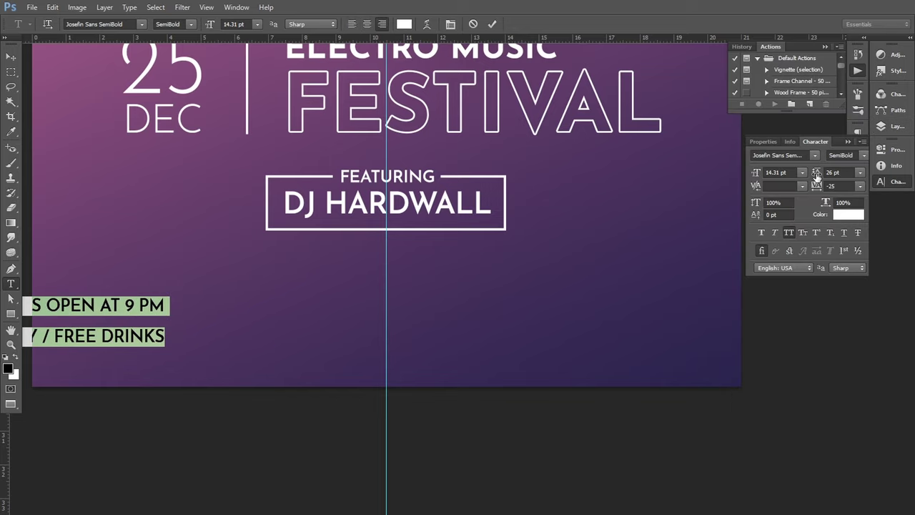
drag(816, 174, 754, 176)
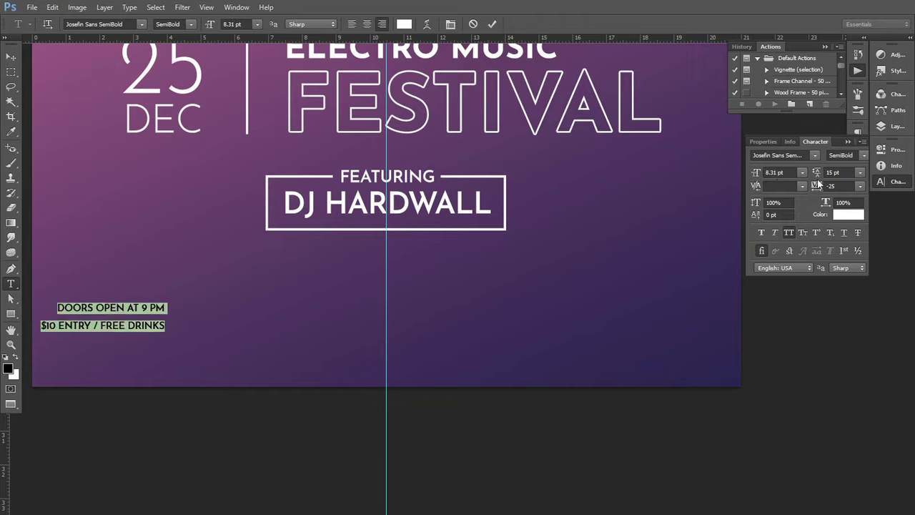
drag(817, 175, 809, 178)
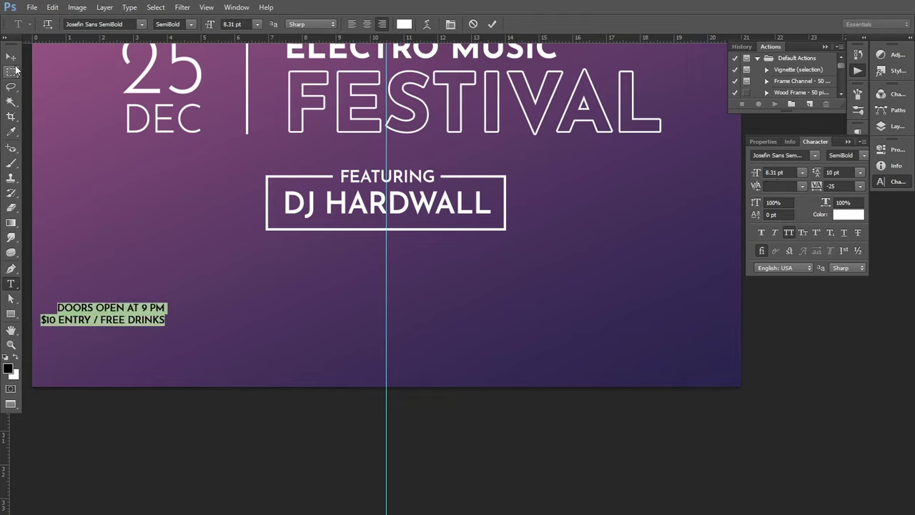
click(10, 56)
drag(156, 316, 322, 299)
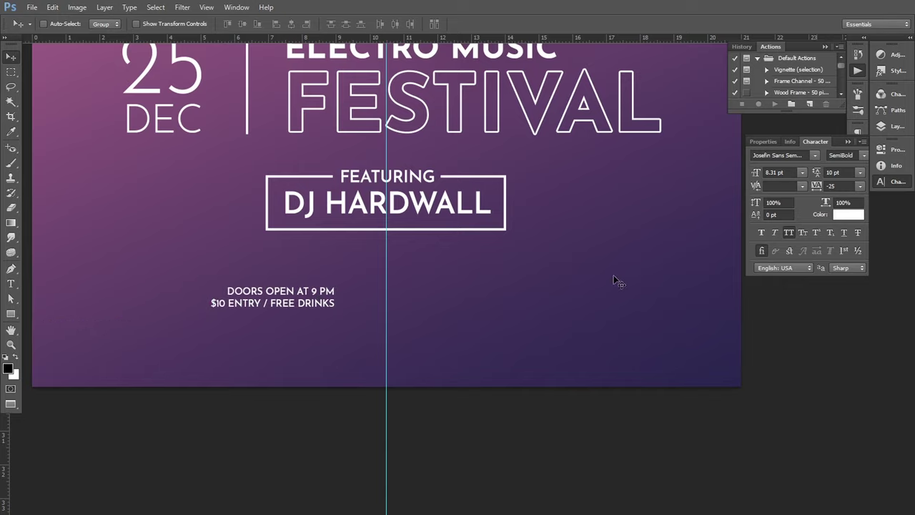
click(858, 186)
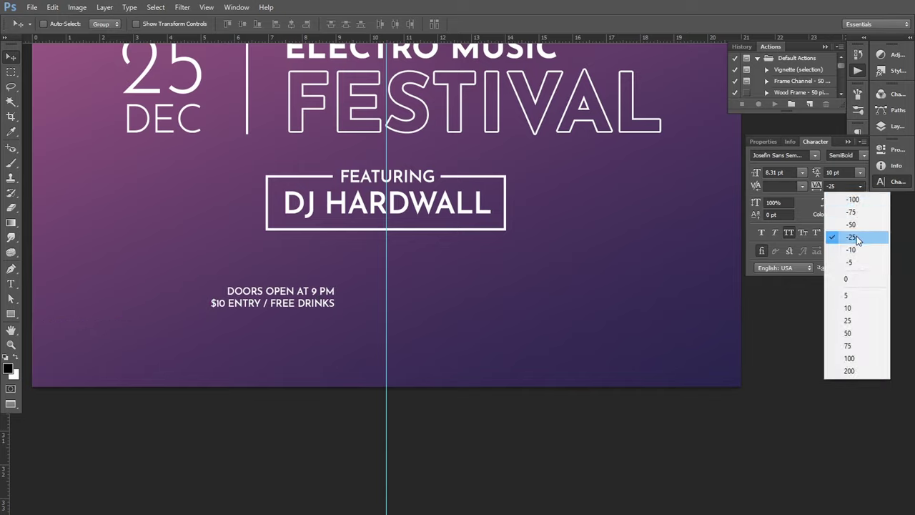
click(848, 279)
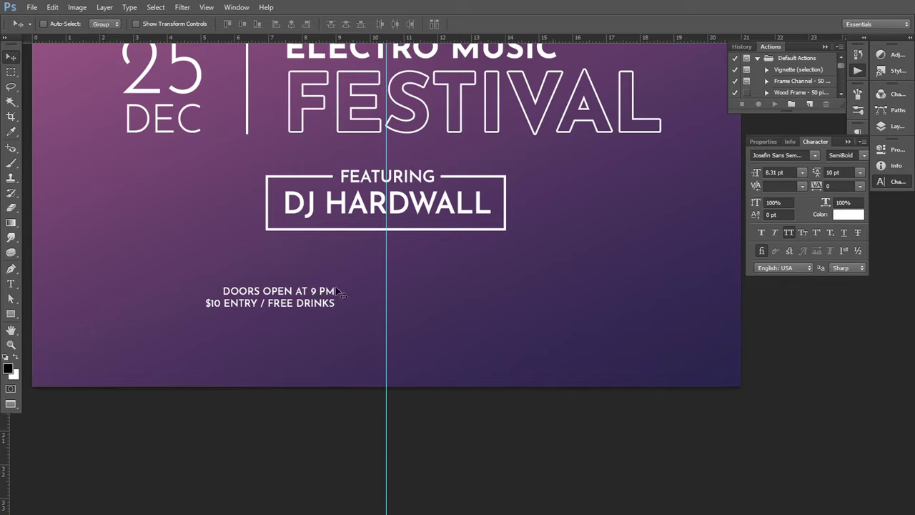
drag(308, 306, 299, 299)
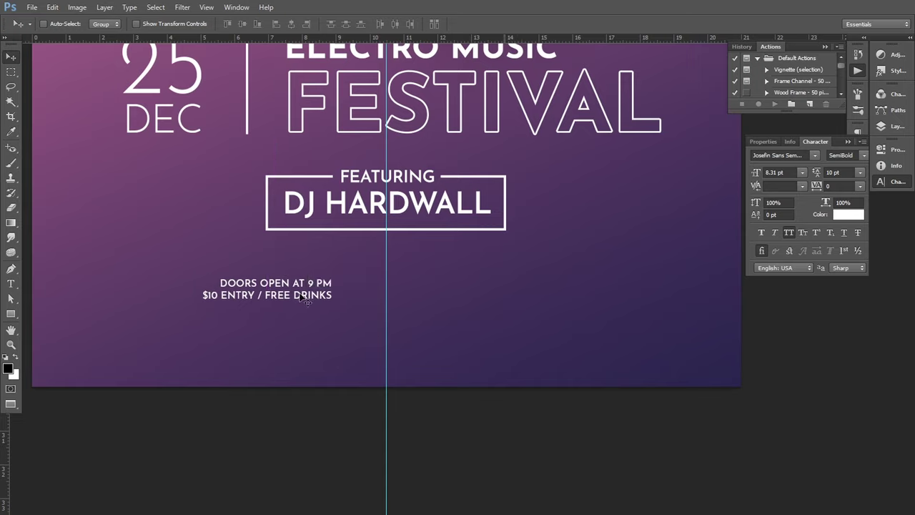
Enlarge the DOORS OPEN text block to about 116%, then again to about 114%
key(ctrl+t)
drag(201, 302, 181, 306)
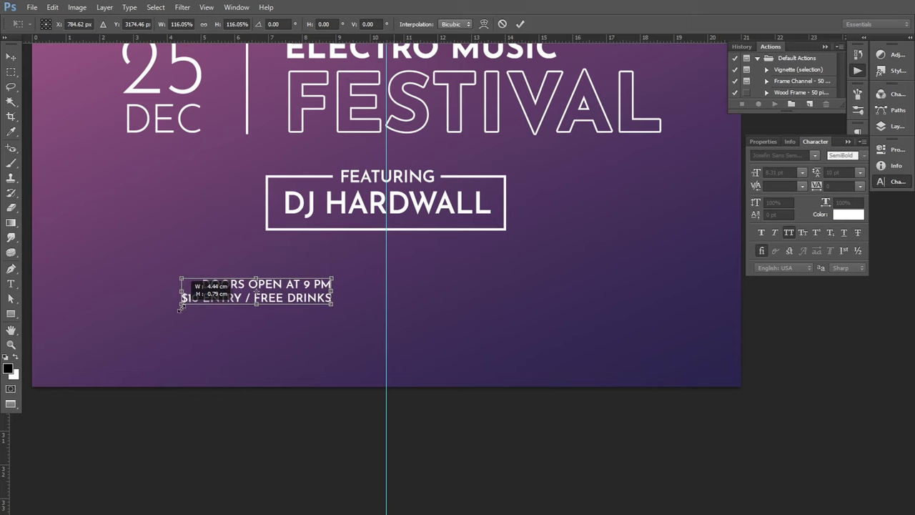
click(520, 23)
key(ctrl+minus)
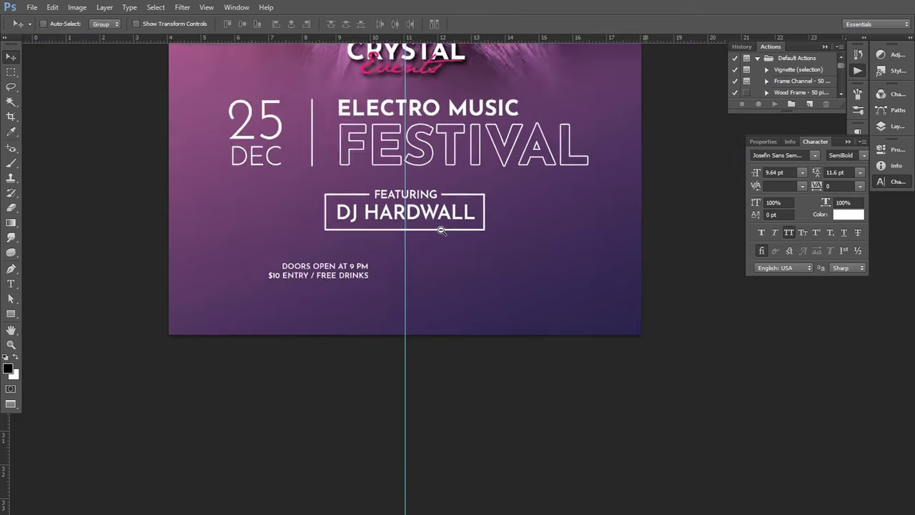
key(ctrl+minus)
drag(442, 248, 445, 341)
key(ctrl+t)
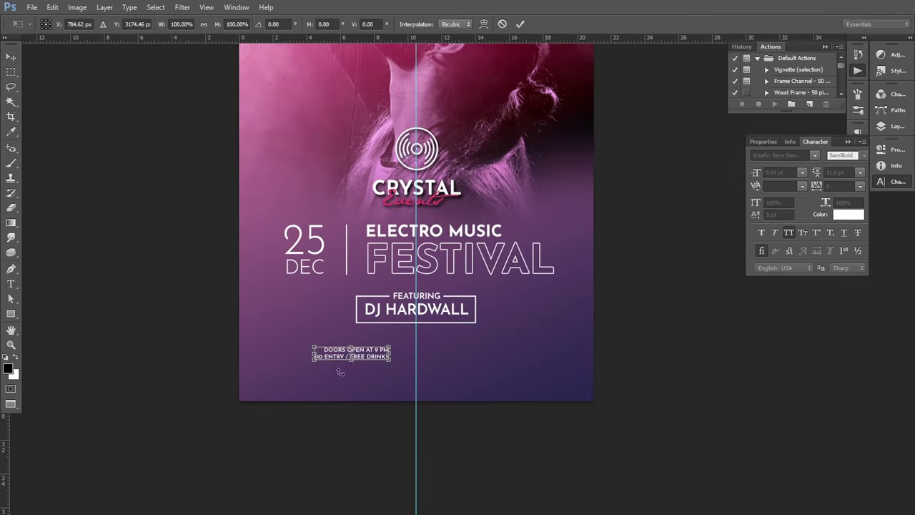
drag(314, 362, 303, 364)
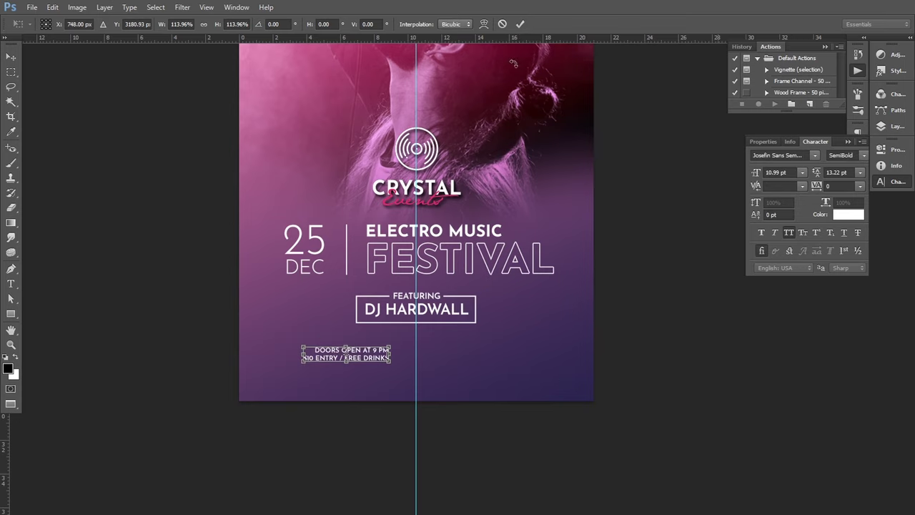
click(520, 23)
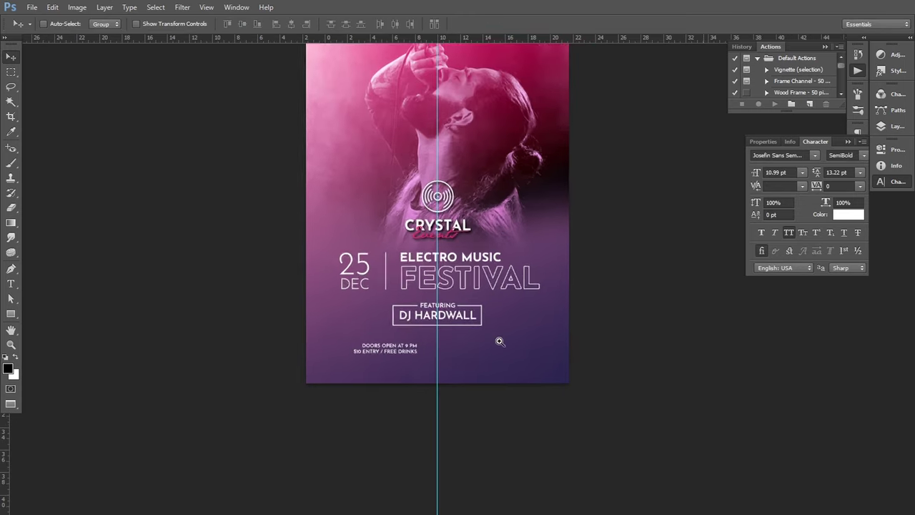
Duplicate the text block to the right and retype it as MORE INFORMATION with a contact phone number
drag(369, 357, 494, 357)
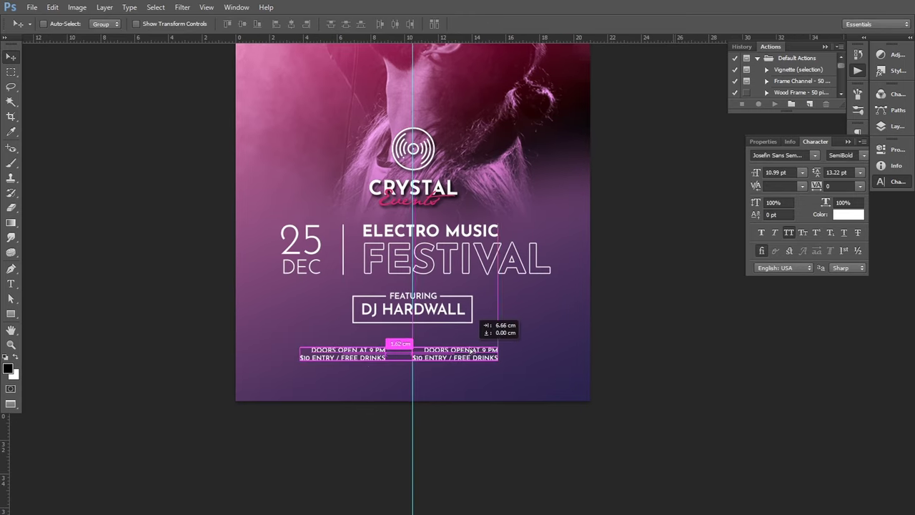
click(890, 126)
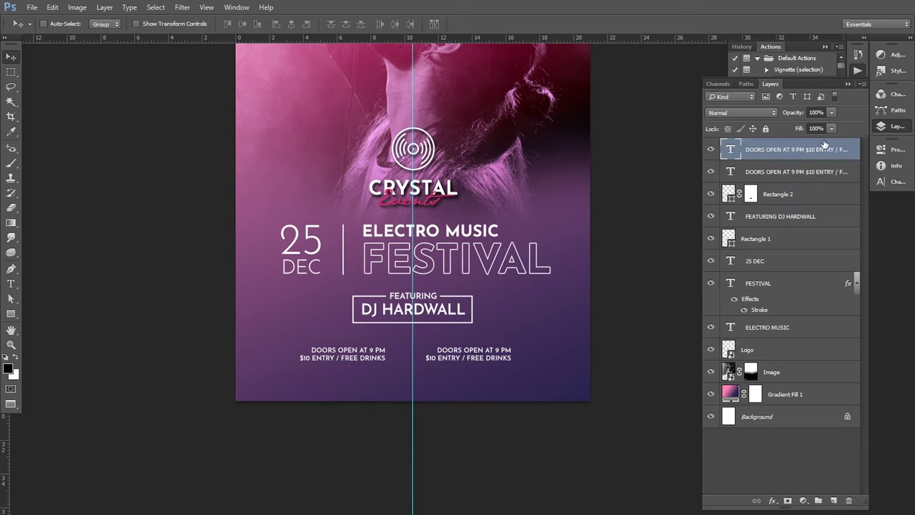
double_click(728, 151)
text(MOR)
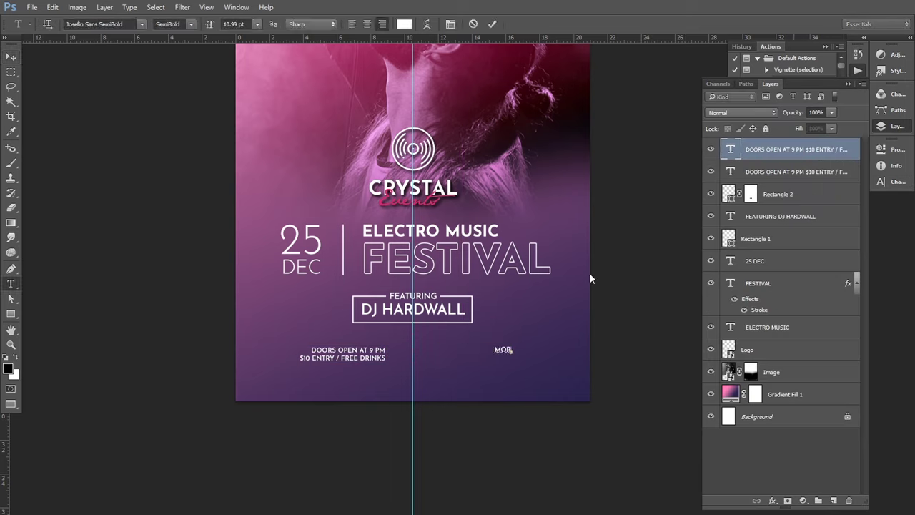
text(E INF)
text(ORMATIO)
text(N)
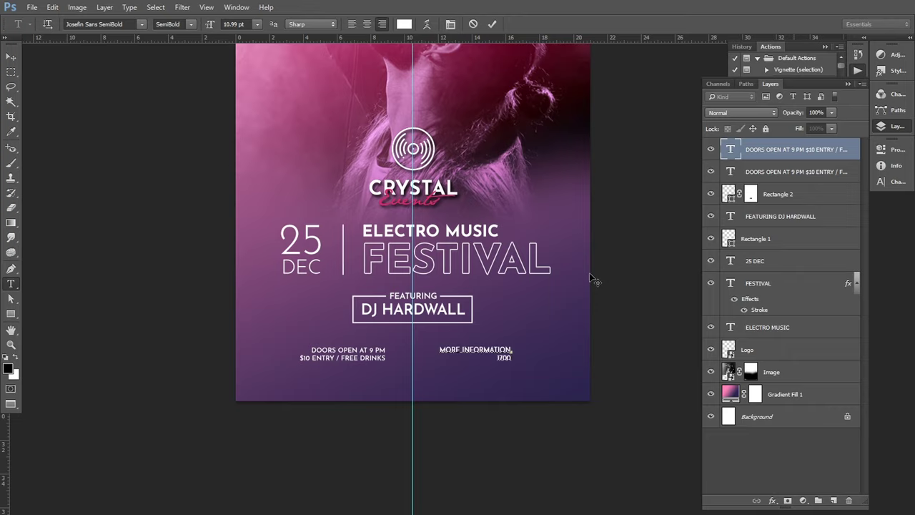
text(56)
text(-7)
text(89)
Left-align the MORE INFORMATION text and move it closer to the centre line
key(ctrl+a)
click(350, 24)
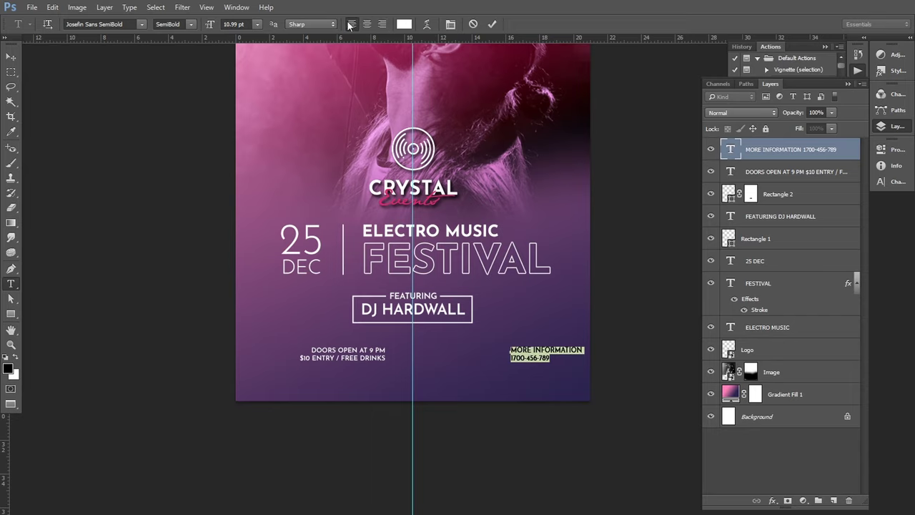
click(11, 57)
drag(537, 354, 463, 353)
scroll(446, 379, up, 2)
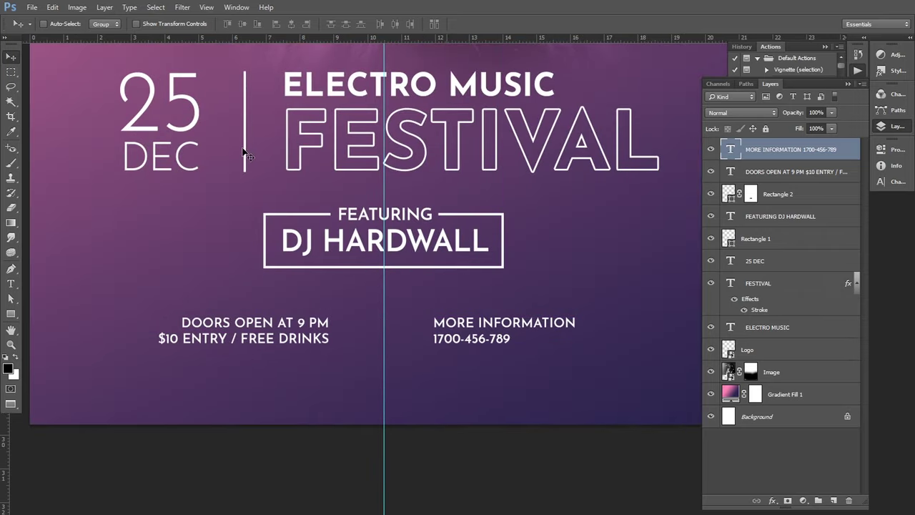
Alt-drag a copy of the Rectangle 1 vertical line down between the info columns
right_click(248, 153)
right_click(245, 145)
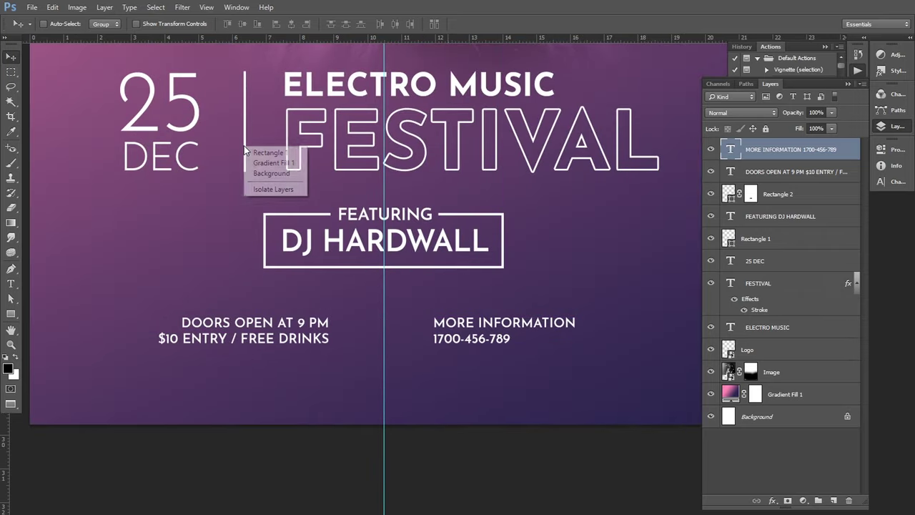
click(252, 152)
mouse_move(250, 151)
mouse_down()
mouse_move(394, 330)
mouse_move(391, 360)
mouse_up()
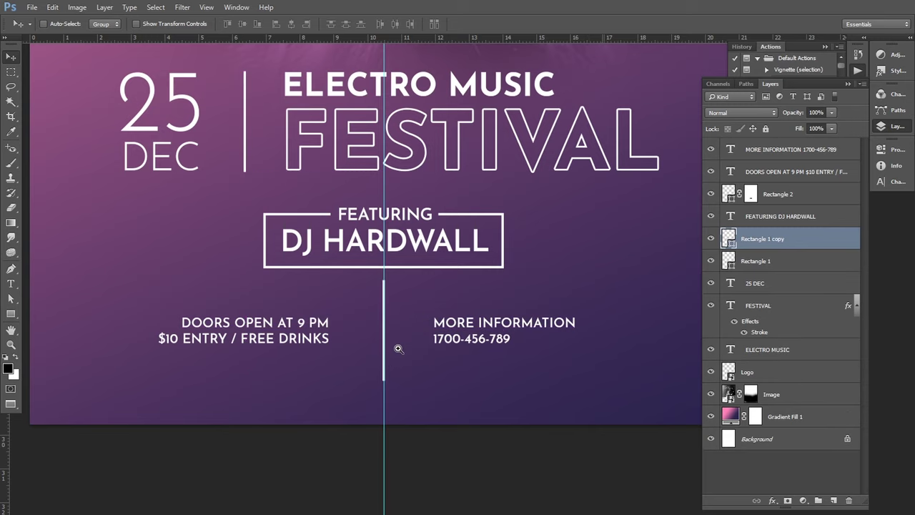
scroll(399, 351, up, 1)
Shorten the copied line to 26.42% height, make it thinner, and remove the centre guide
key(ctrl+t)
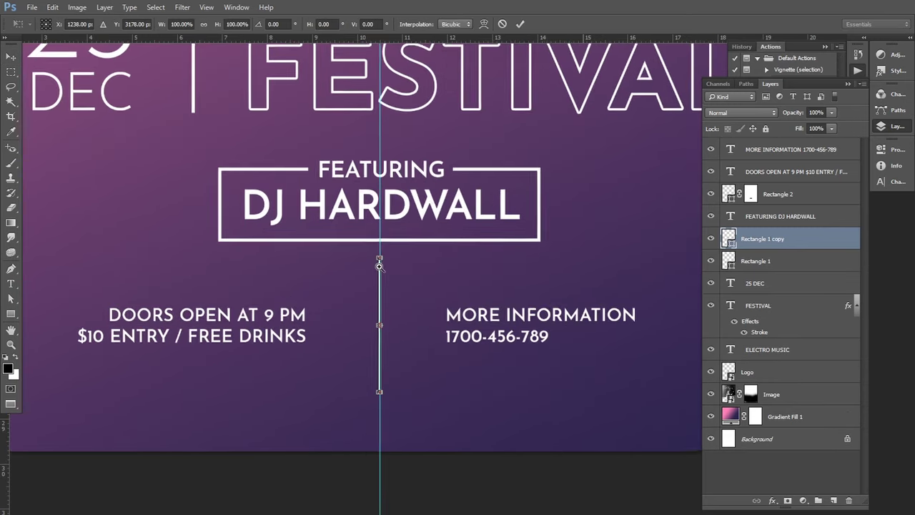
scroll(379, 258, up, 1)
drag(379, 252, 379, 328)
drag(379, 454, 381, 384)
scroll(381, 379, up, 1)
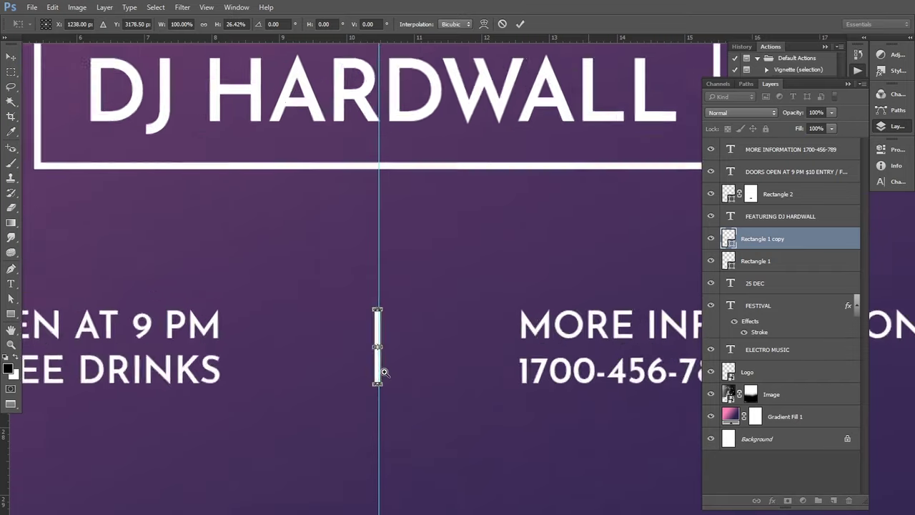
scroll(381, 379, up, 2)
drag(353, 300, 365, 300)
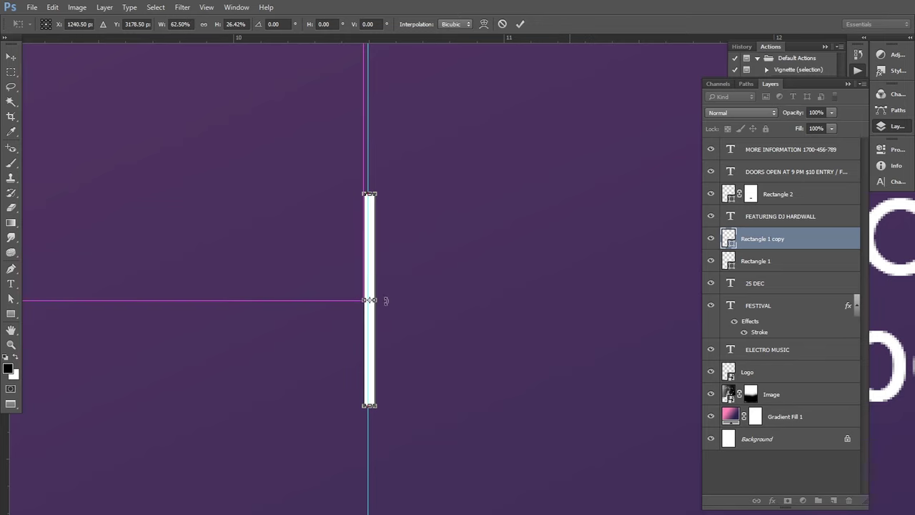
scroll(419, 290, down, 1)
scroll(419, 290, down, 2)
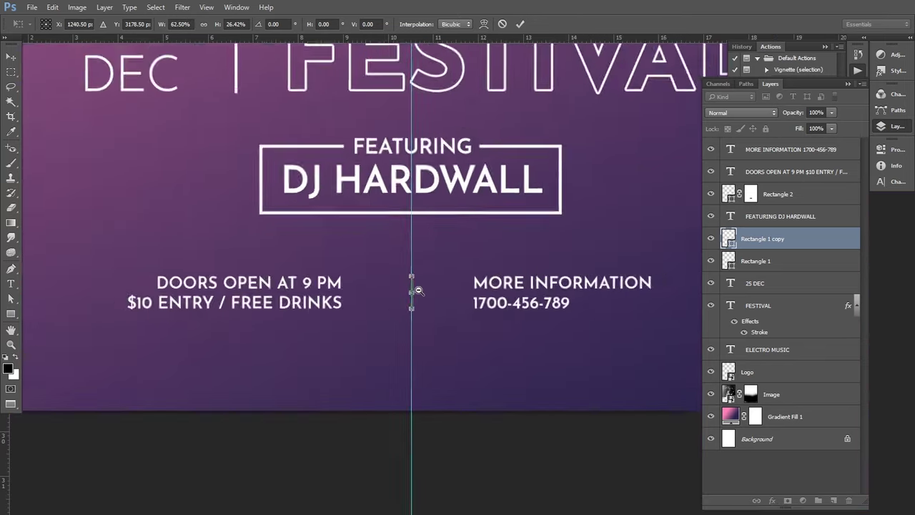
scroll(419, 291, down, 1)
key(Return)
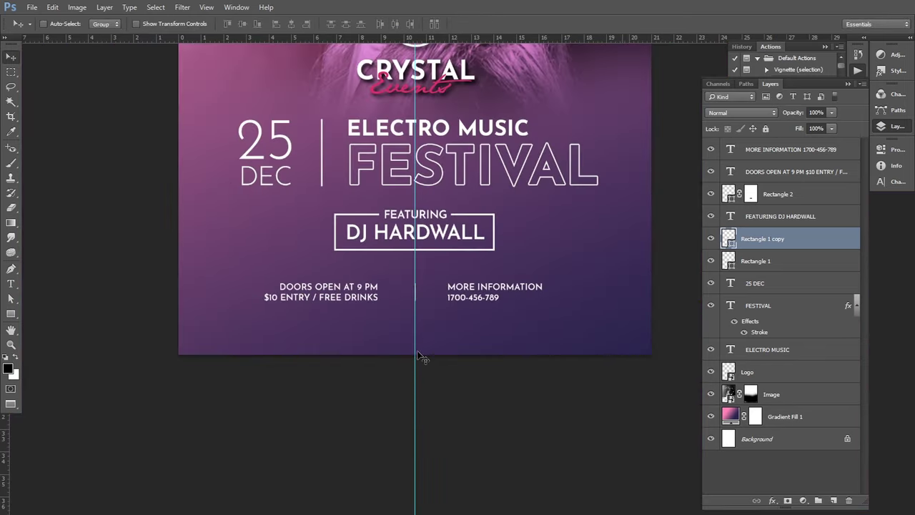
drag(4, 357, 3, 455)
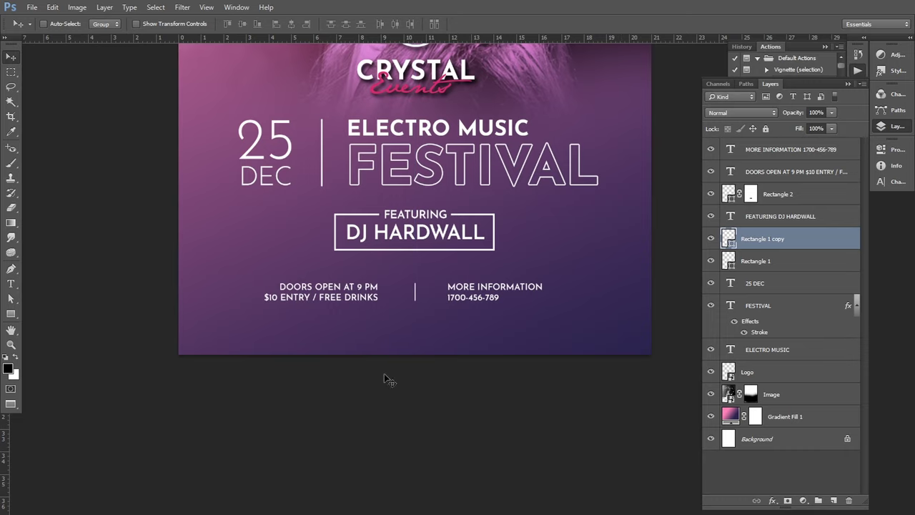
scroll(419, 348, down, 1)
drag(472, 348, 468, 399)
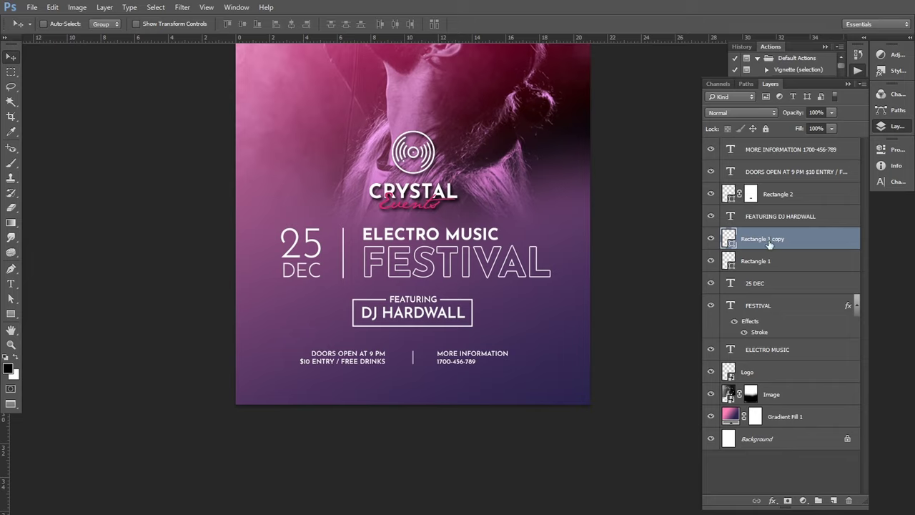
Nudge the DOORS OPEN and MORE INFORMATION blocks with the divider and scale them to about 104%
ctrl+click(761, 172)
ctrl+click(760, 150)
drag(468, 369, 484, 392)
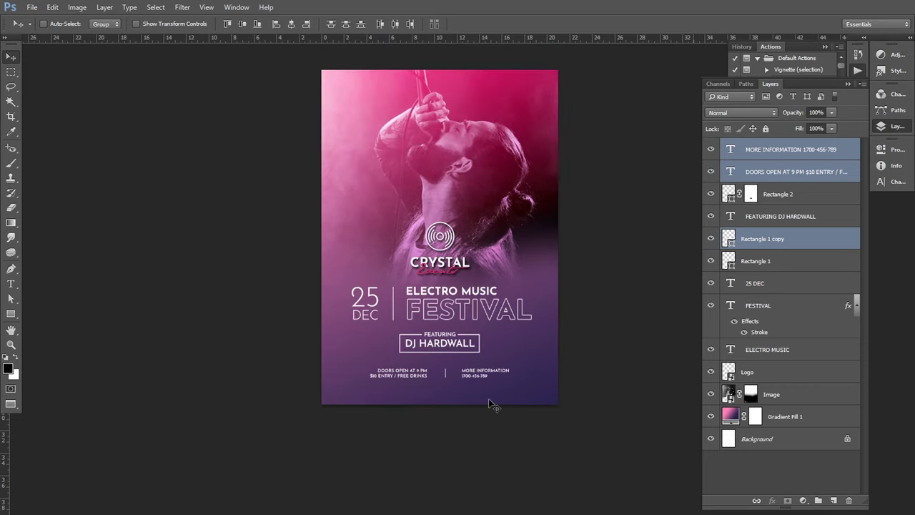
drag(489, 399, 512, 383)
key(ctrl+t)
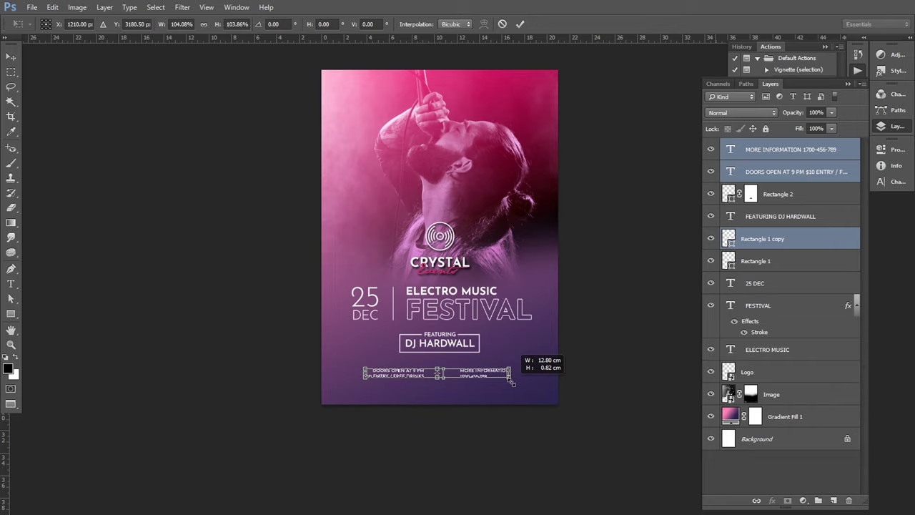
click(519, 24)
drag(492, 376, 490, 376)
scroll(486, 407, down, 1)
scroll(486, 407, up, 1)
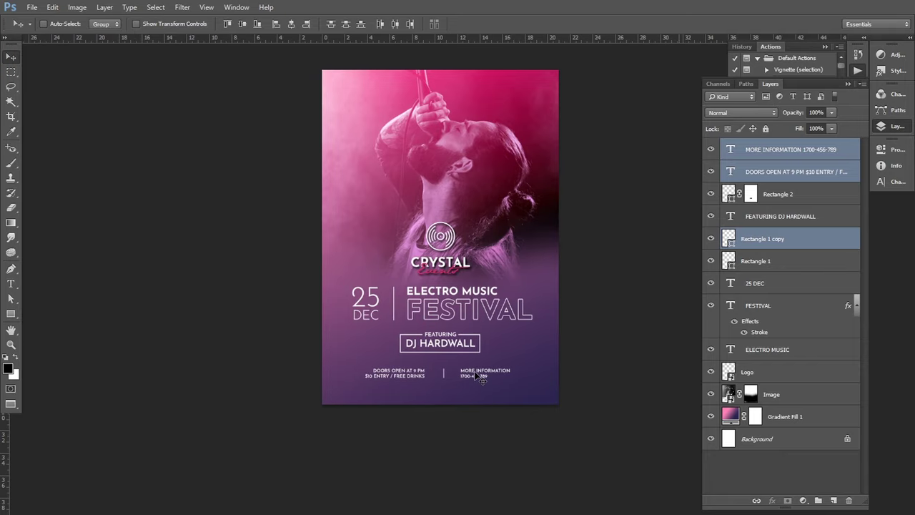
scroll(479, 355, right, 1)
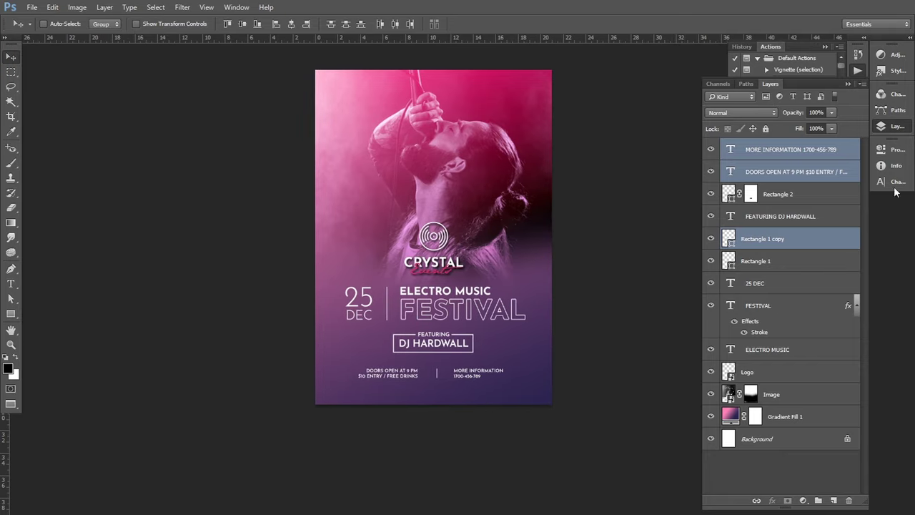
Select the Logo, titles, 25 DEC, both rectangles and caption layers and nudge them into place
ctrl+click(789, 217)
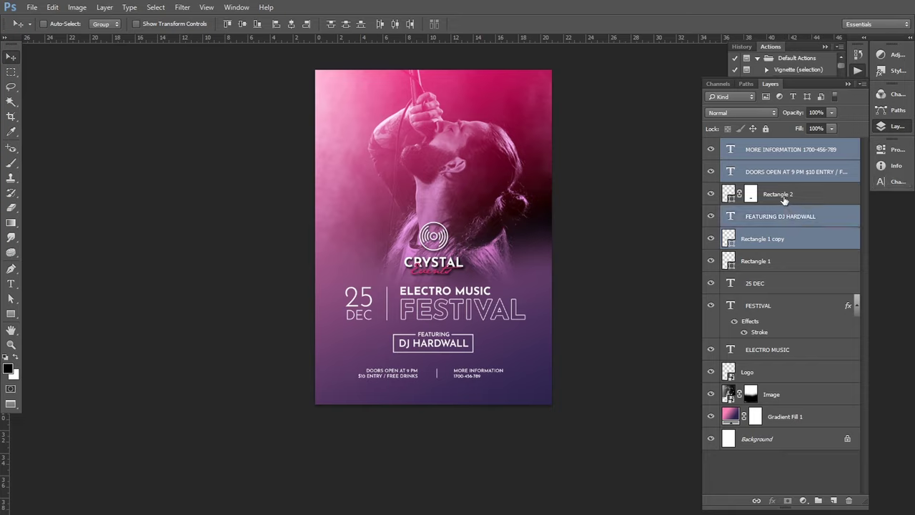
ctrl+click(784, 199)
ctrl+click(758, 263)
ctrl+click(752, 285)
ctrl+click(751, 305)
ctrl+click(754, 347)
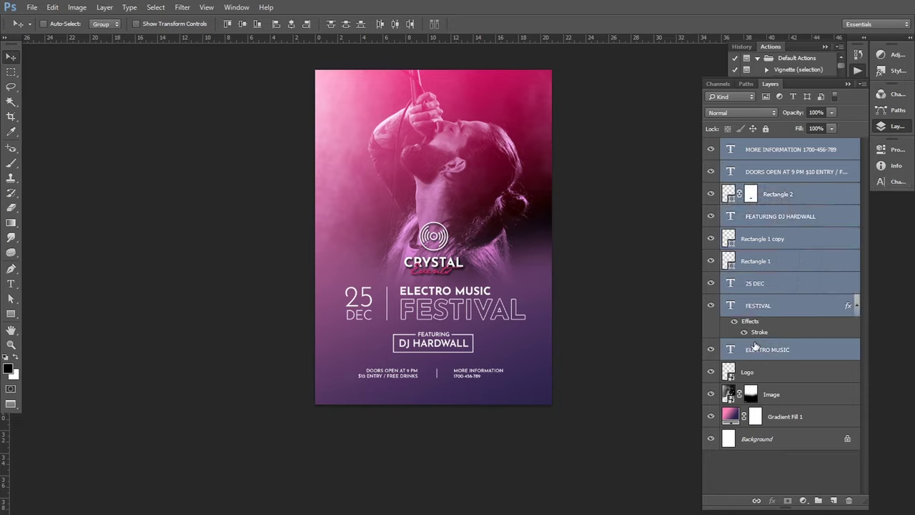
ctrl+click(754, 373)
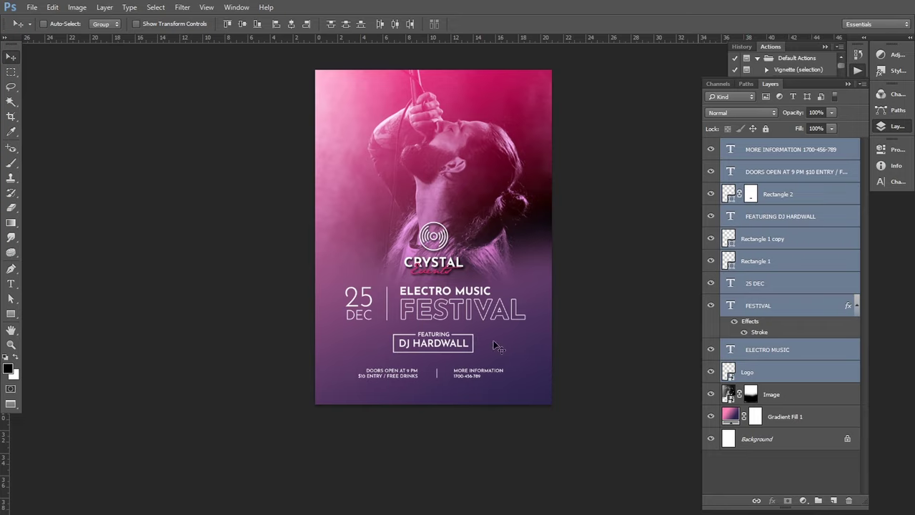
key(shift+Down)
key(shift+Down)
key(shift+Down)
key(shift+Down)
key(shift+Down)
key(shift+Down)
key(shift+Down)
key(shift+Down)
key(shift+Down)
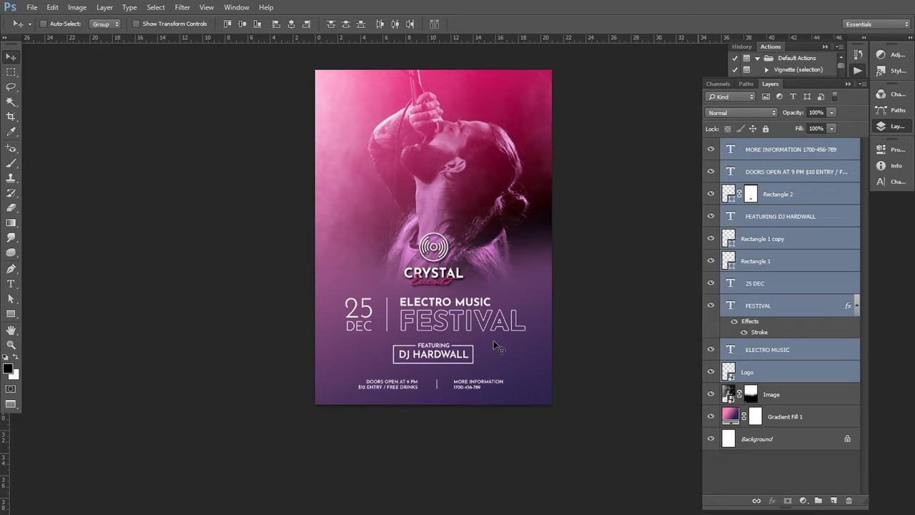
key(Up)
key(Up)
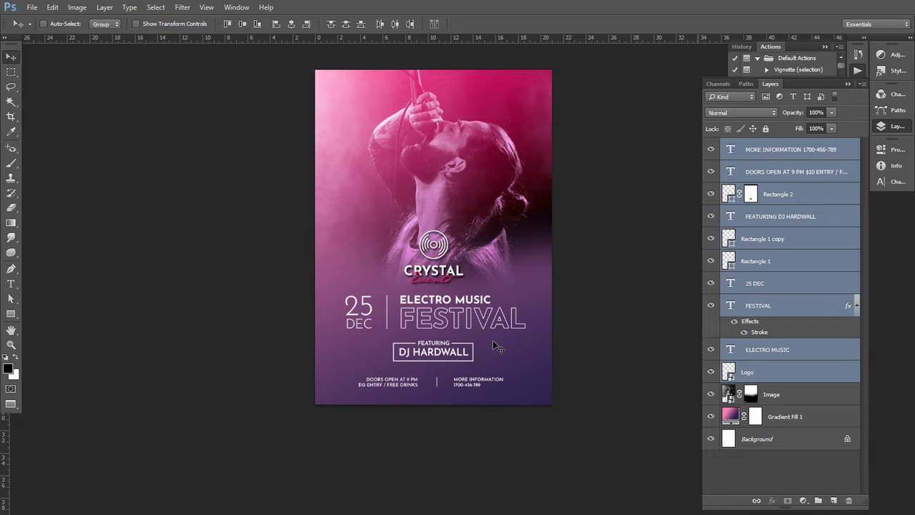
key(Up)
key(Up)
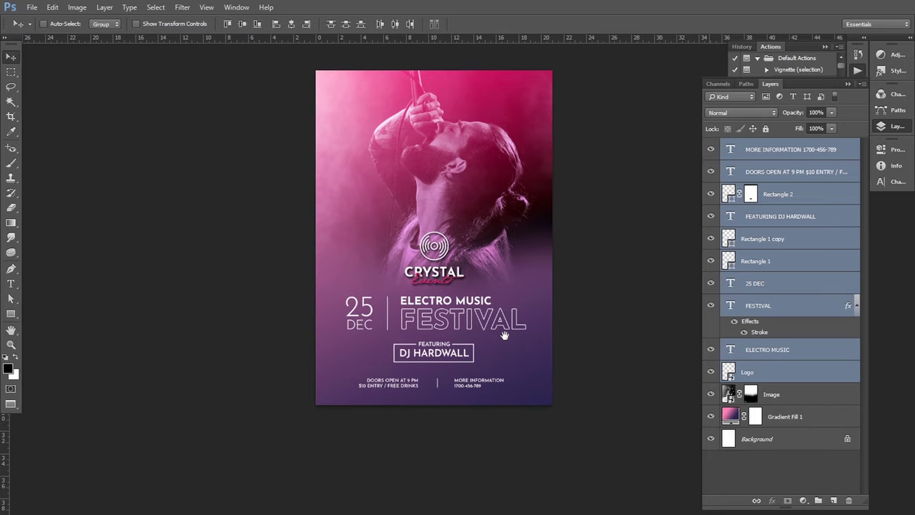
key(Up)
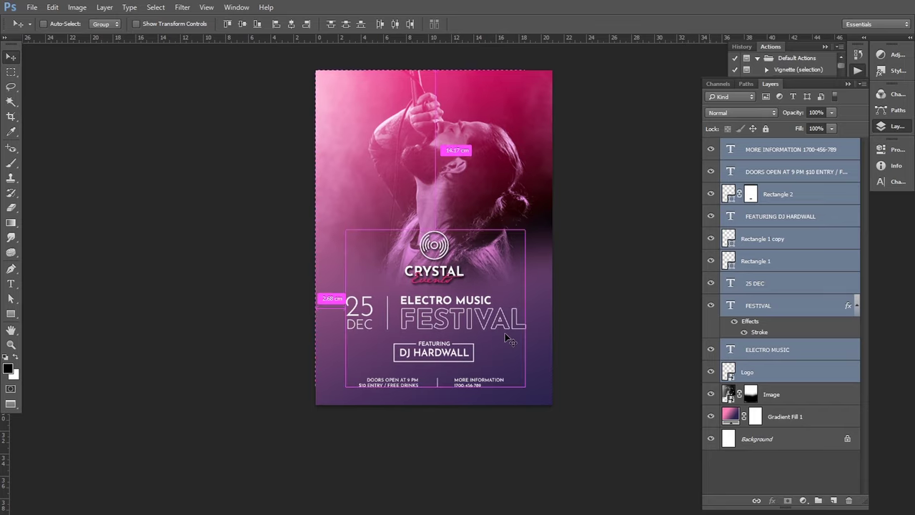
Scale the selected layers to about 103.4% and raise them slightly
key(ctrl+t)
drag(526, 230, 529, 228)
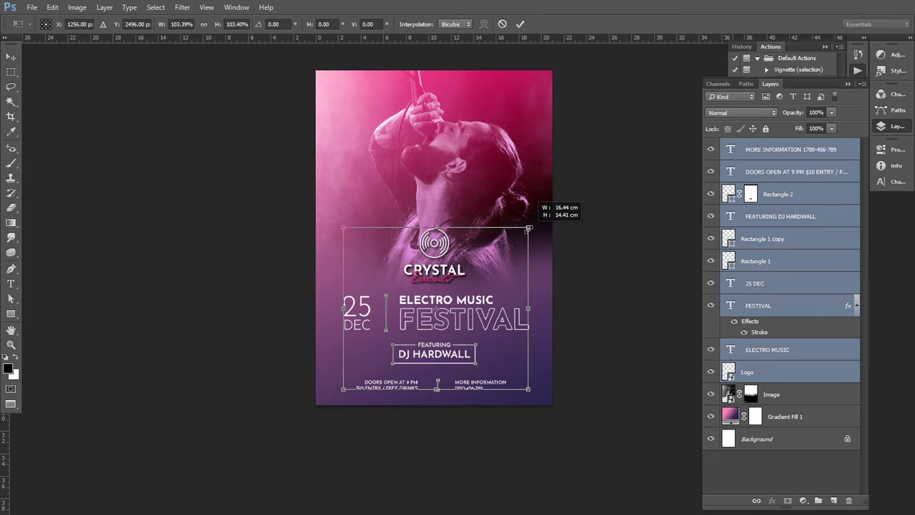
key(shift+Up)
key(shift+Up)
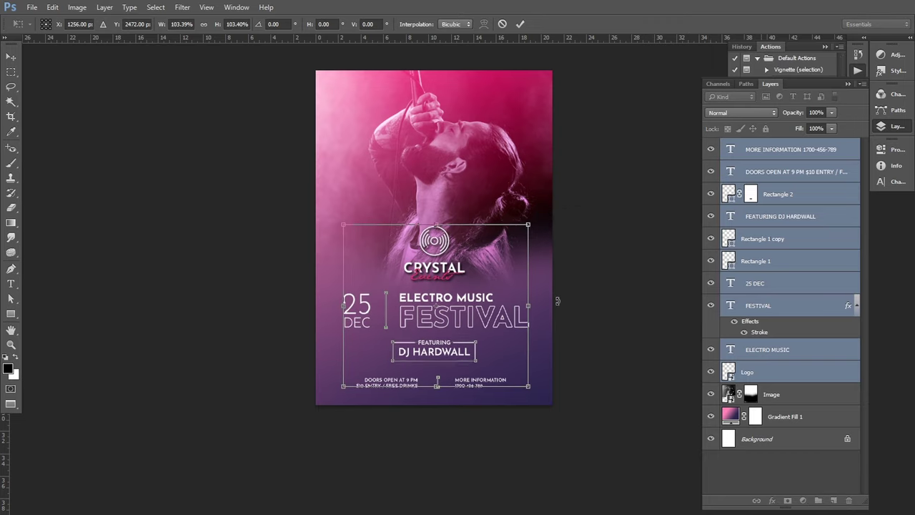
key(shift+Up)
key(Down)
key(Down)
key(Down)
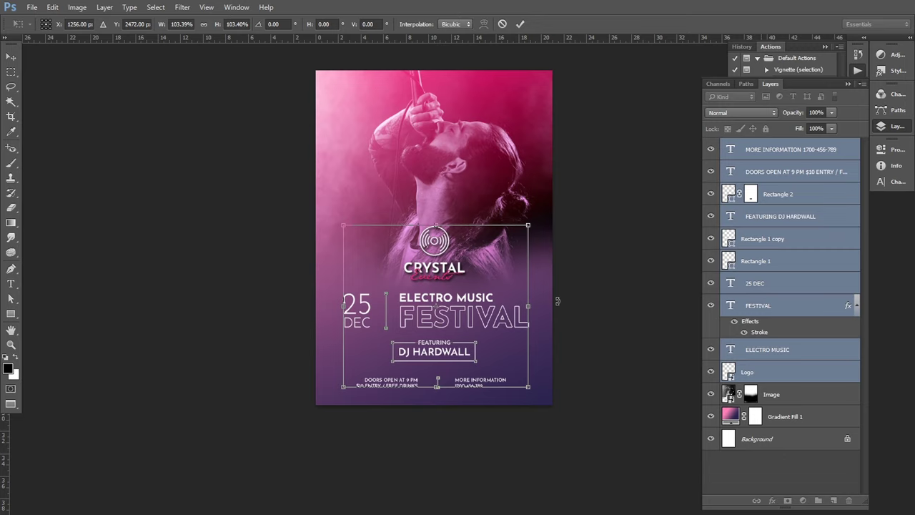
key(Return)
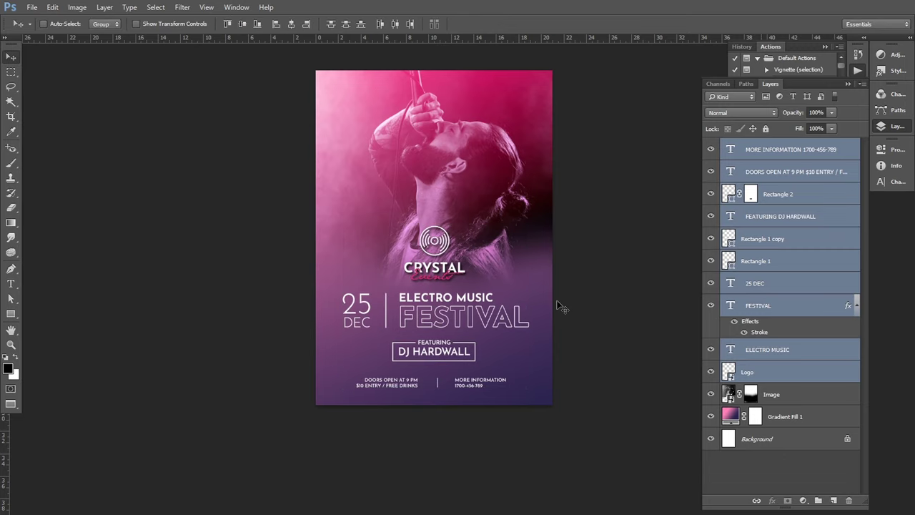
Zoom in and start a new text layer near the top of the photo
key(ctrl+plus)
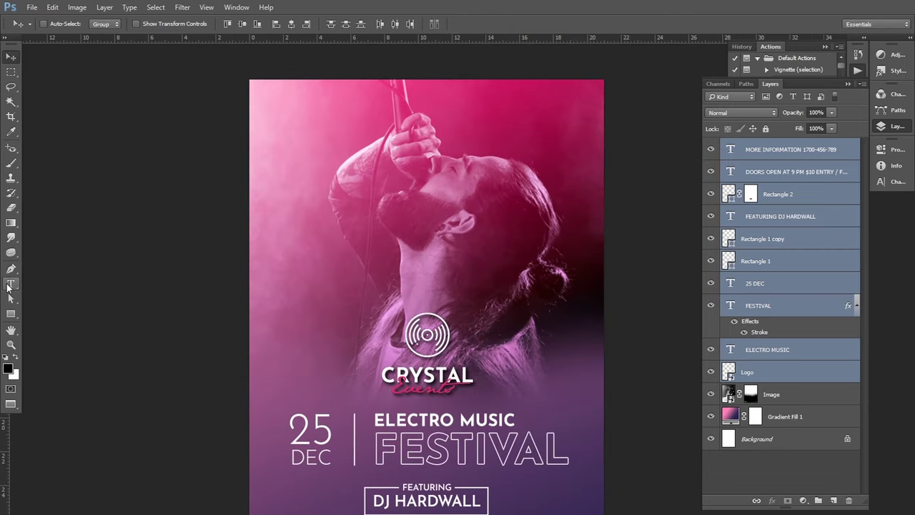
click(10, 284)
click(441, 129)
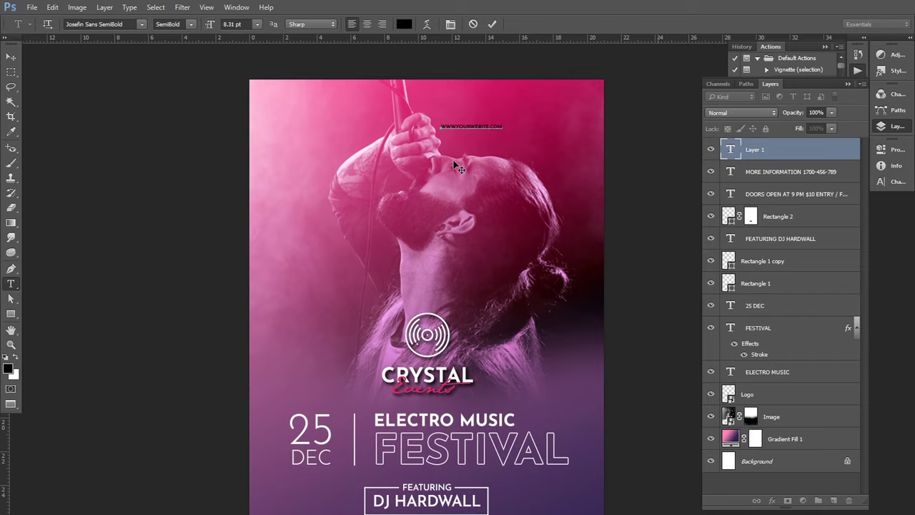
Make the website text 13.31 pt and white
key(ctrl+a)
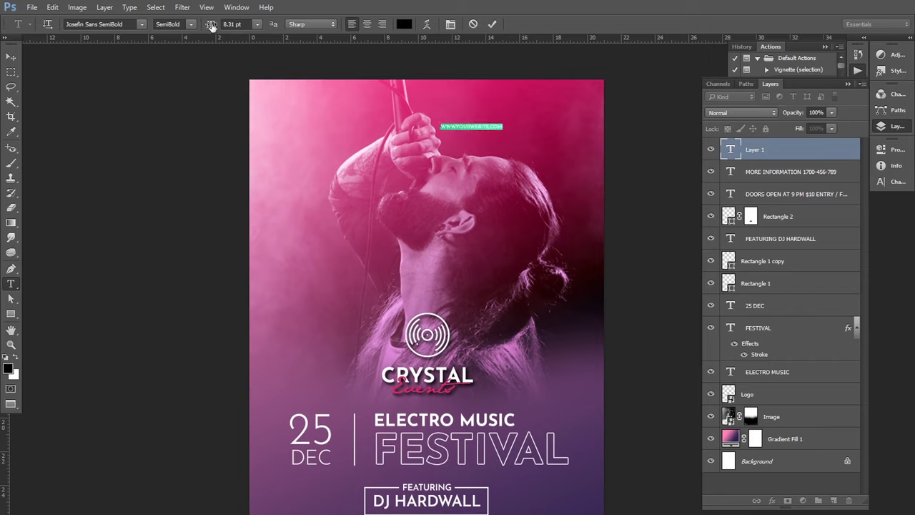
drag(211, 25, 209, 25)
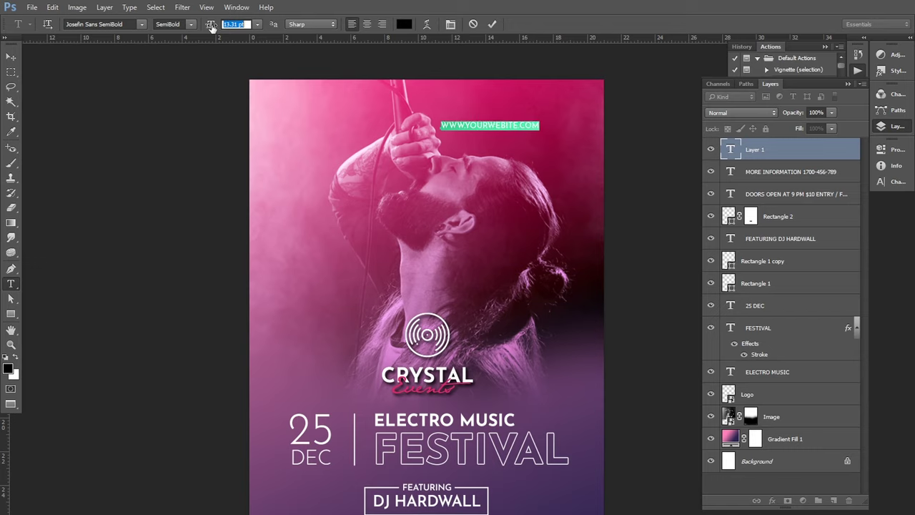
click(404, 23)
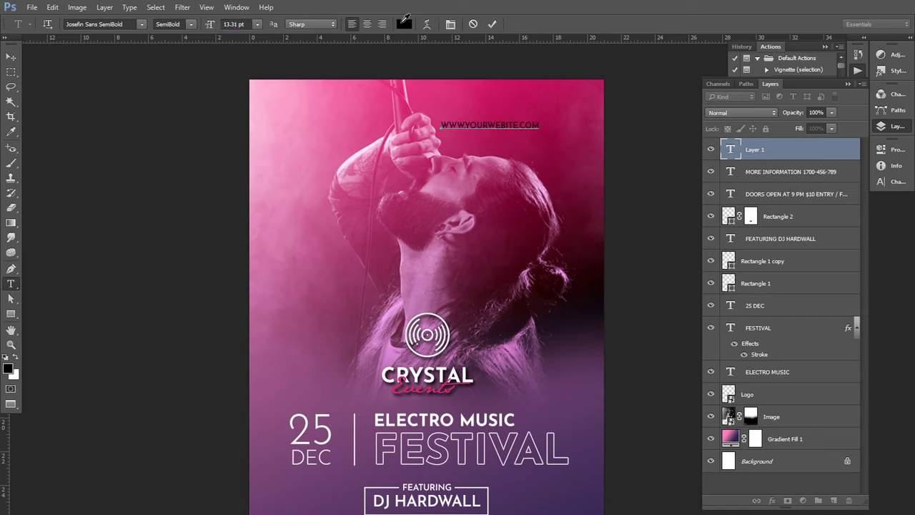
click(517, 230)
click(749, 226)
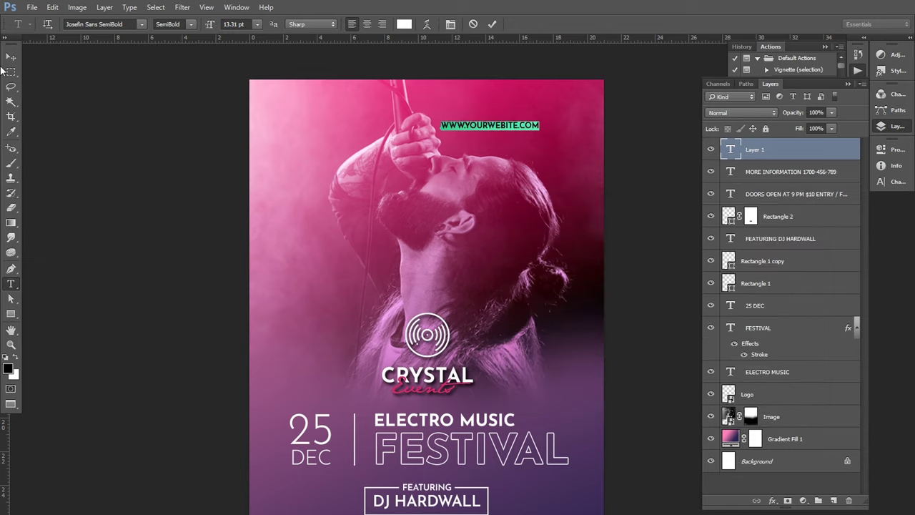
click(10, 56)
Position the website text in the poster's top-right corner
mouse_move(495, 138)
mouse_down()
mouse_move(540, 114)
mouse_move(527, 105)
mouse_up()
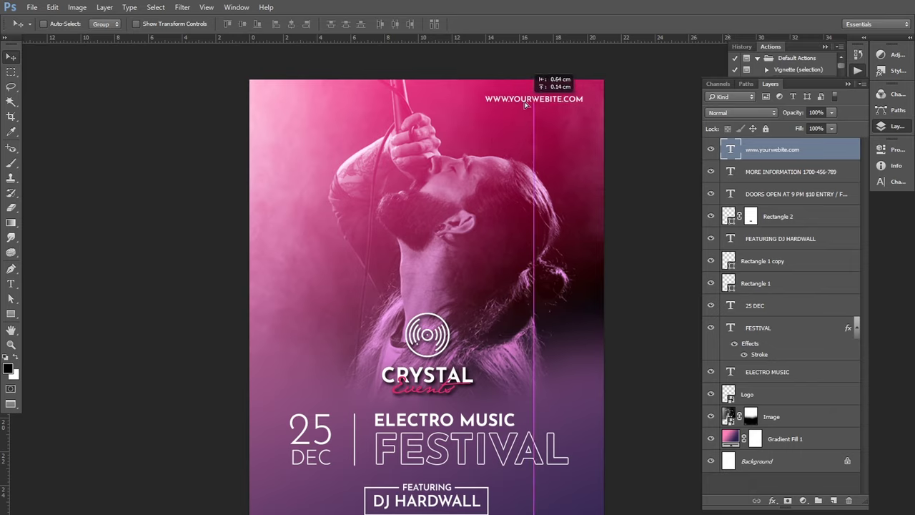
drag(527, 105, 527, 107)
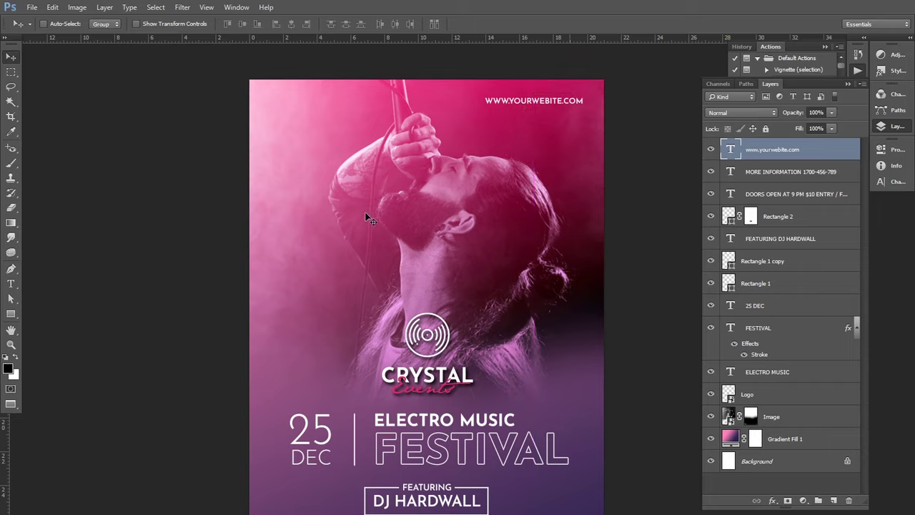
key(ctrl+t)
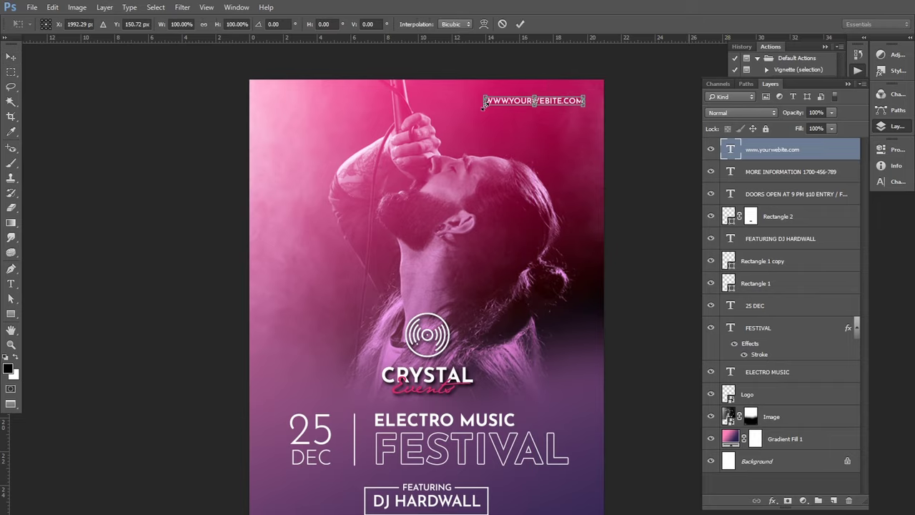
drag(484, 102, 487, 102)
click(520, 23)
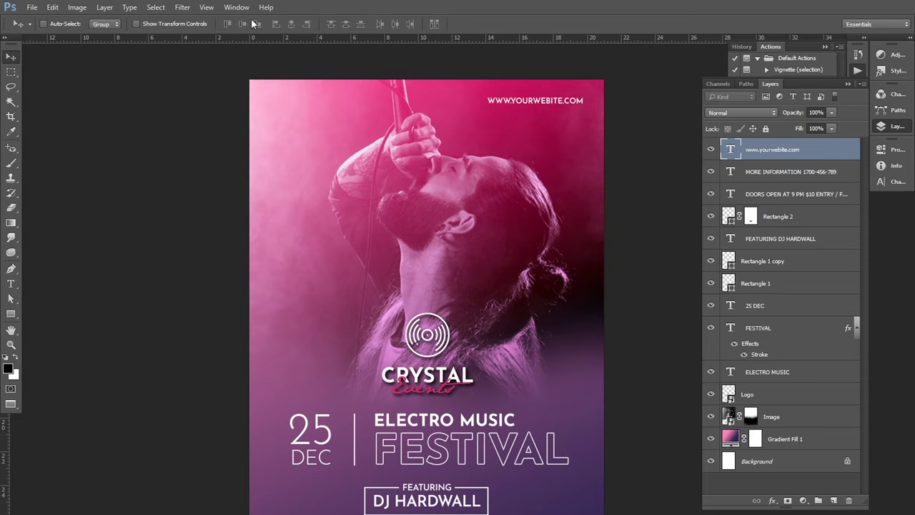
click(31, 7)
Place the Social icons file scaled to about 26% in the poster's top-left corner
click(71, 178)
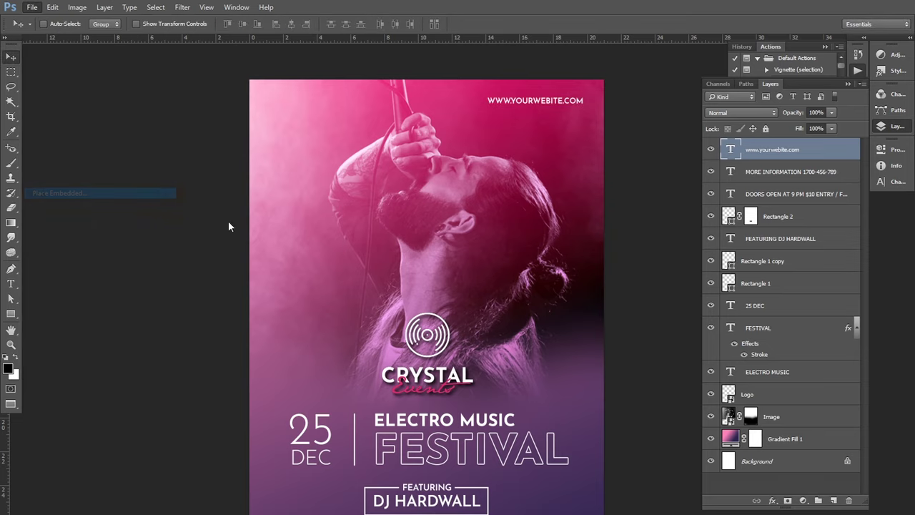
click(343, 108)
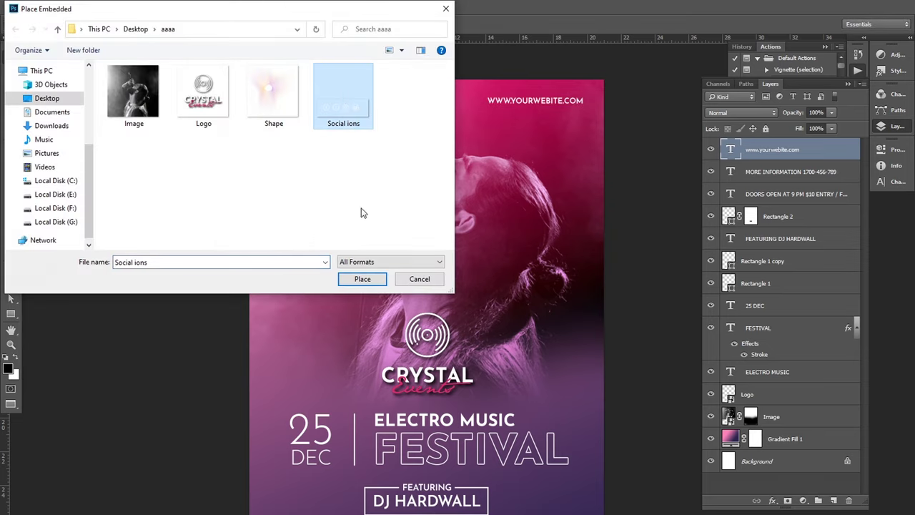
click(361, 279)
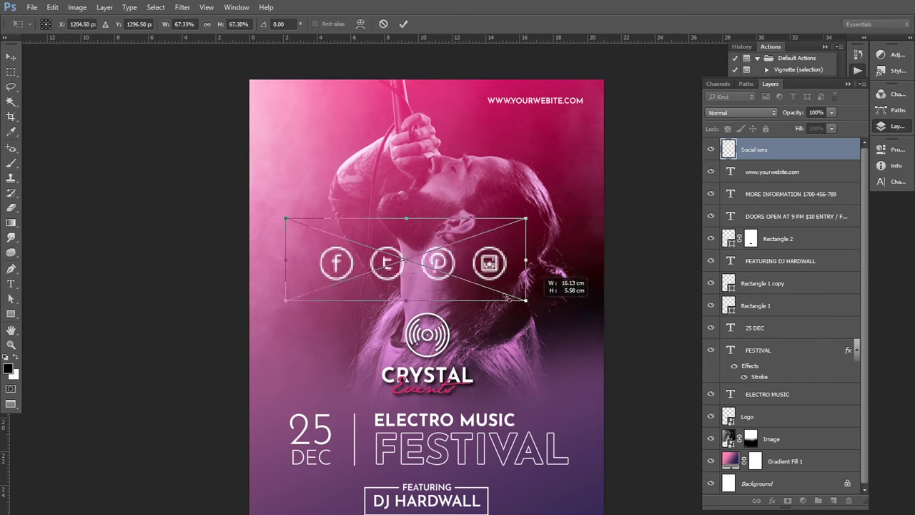
drag(639, 341, 392, 254)
drag(358, 224, 331, 108)
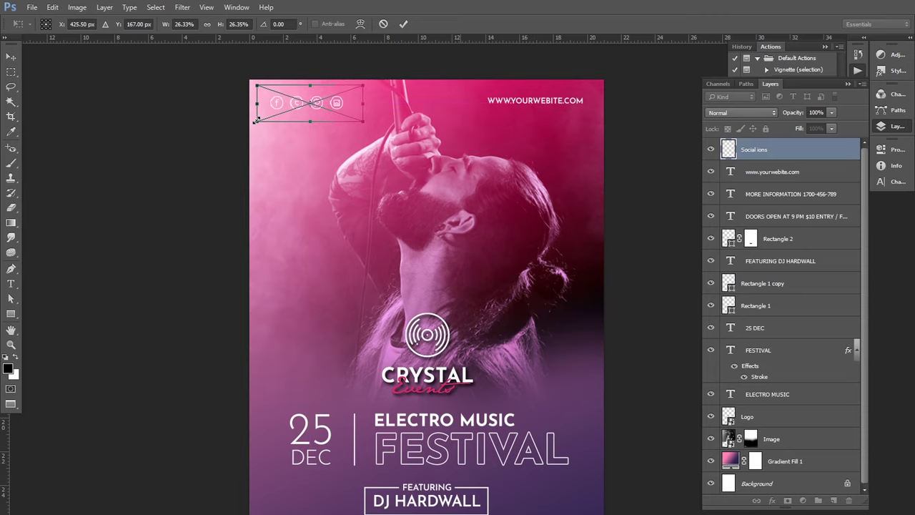
click(403, 24)
scroll(419, 183, down, 1)
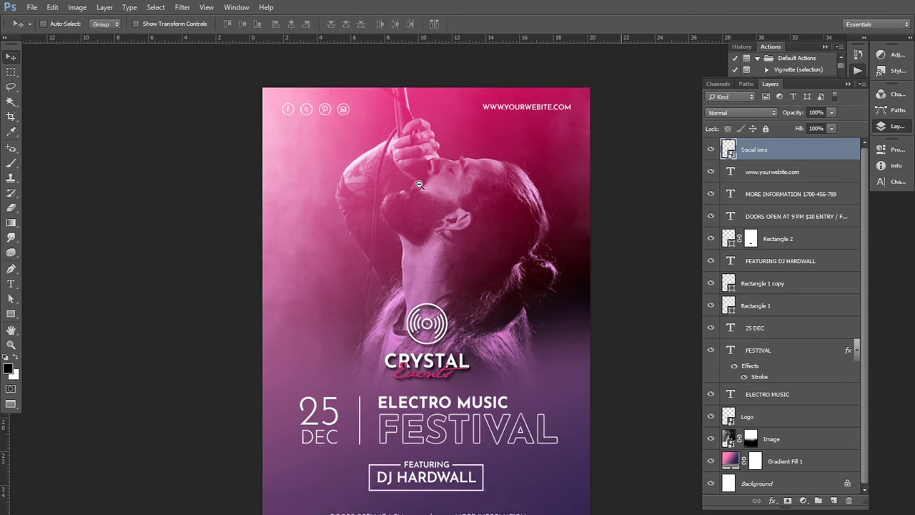
drag(475, 282, 468, 265)
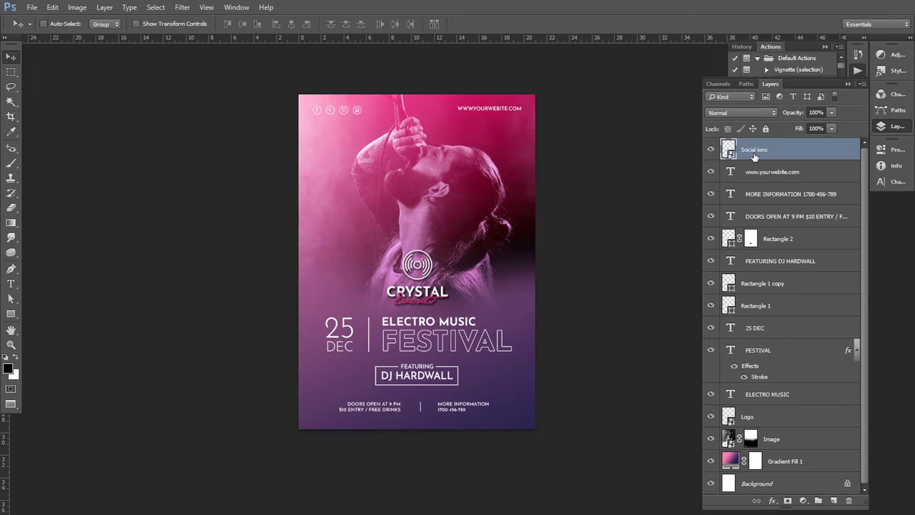
Group the seven text layers, from website text to ELECTRO MUSIC, into a group named Text
click(759, 177)
shift+click(764, 195)
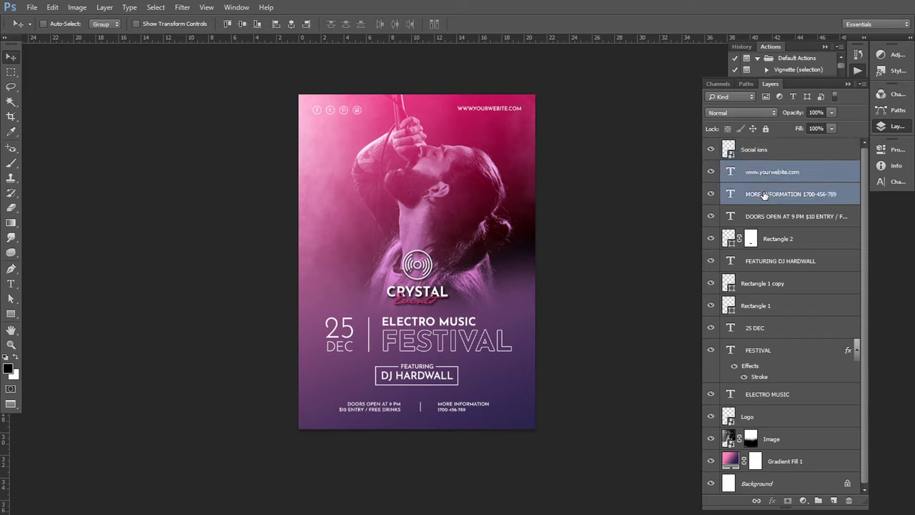
shift+click(775, 219)
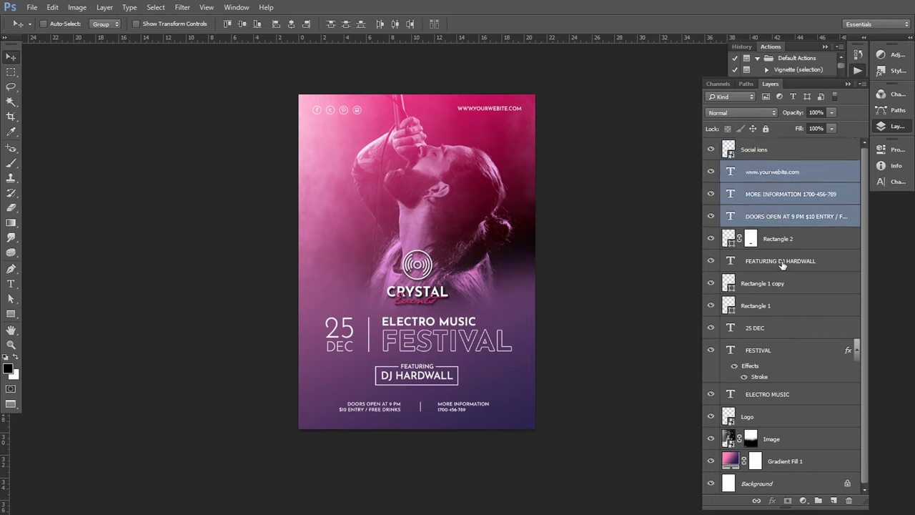
ctrl+click(781, 262)
ctrl+click(765, 331)
ctrl+click(763, 355)
ctrl+click(765, 397)
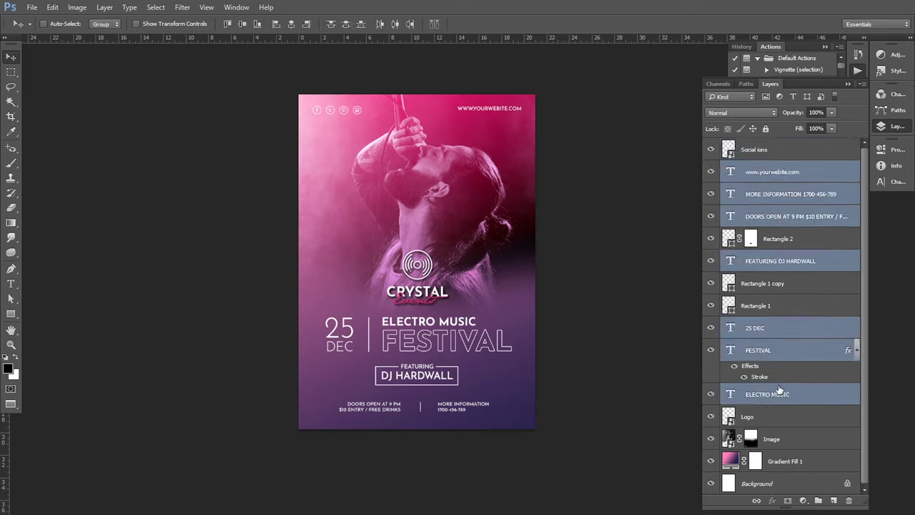
drag(780, 389, 818, 500)
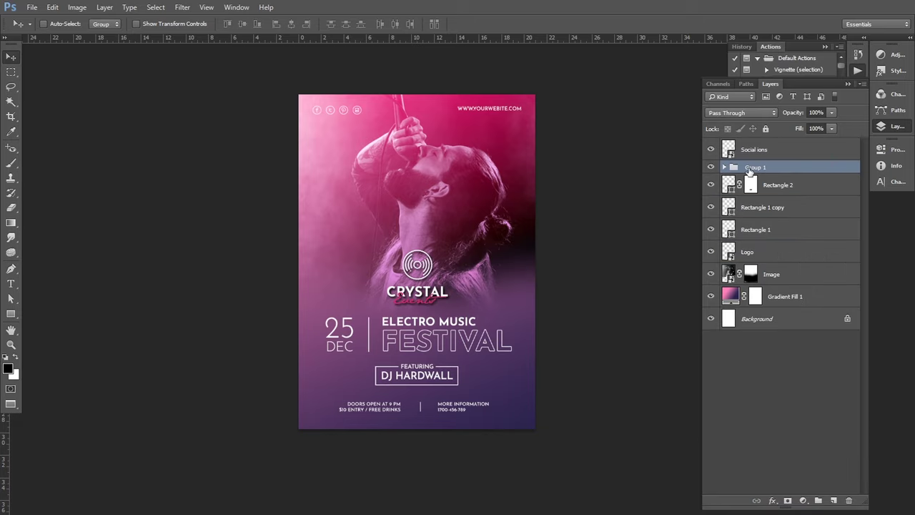
double_click(755, 167)
text(Text)
key(Return)
Put Gradient Fill 1 in a Background group and delete the locked Background layer
drag(778, 306, 818, 500)
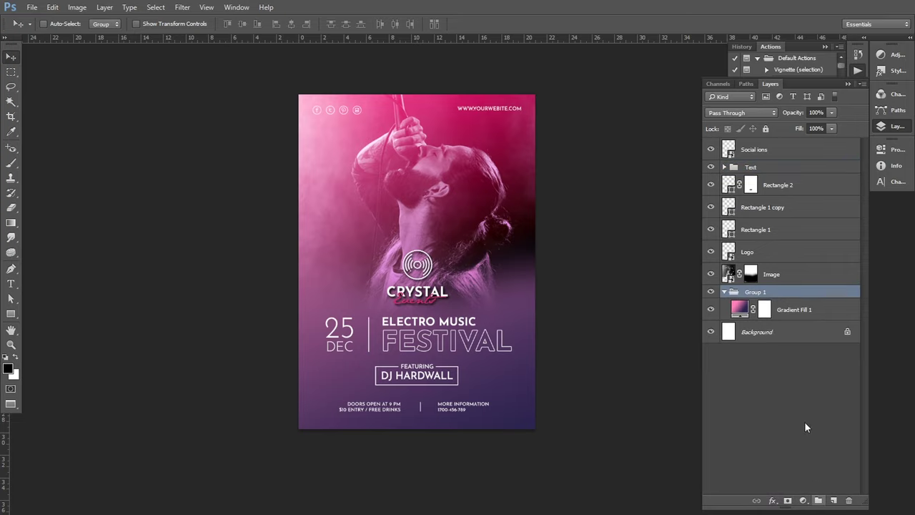
double_click(763, 292)
text(Background)
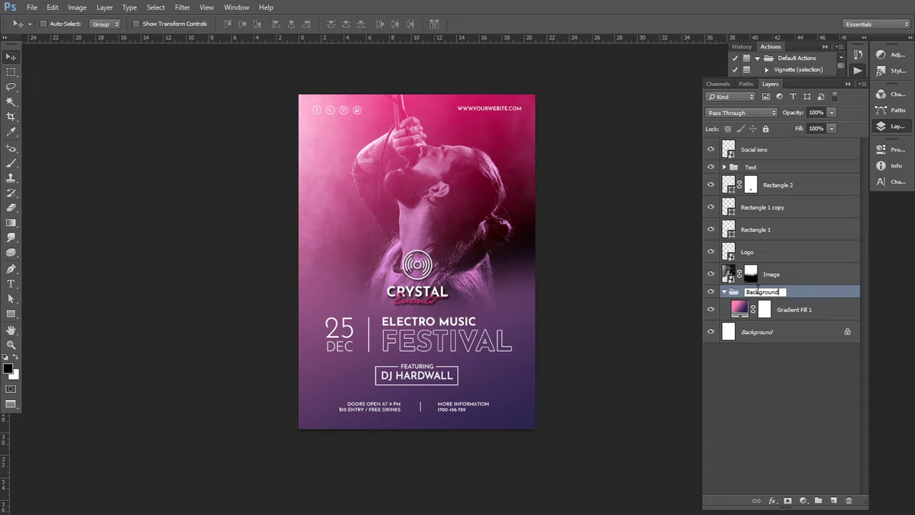
key(Return)
drag(757, 333, 849, 500)
click(784, 272)
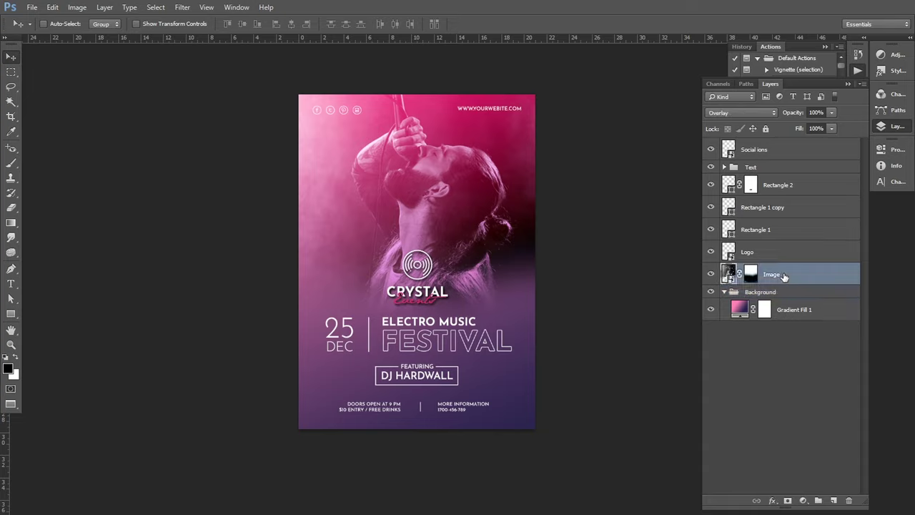
click(33, 8)
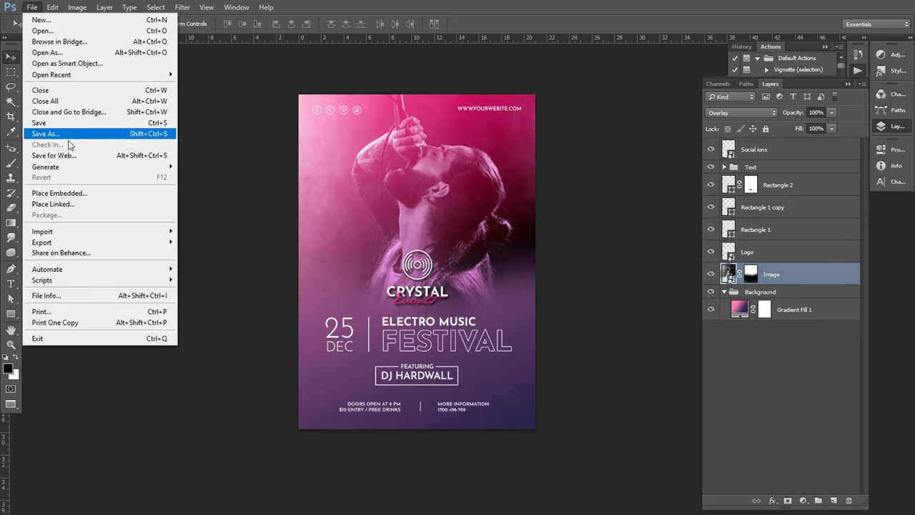
Place the Shape line pattern, rotated and enlarged to about 105%, toward the top-right
click(60, 193)
click(274, 93)
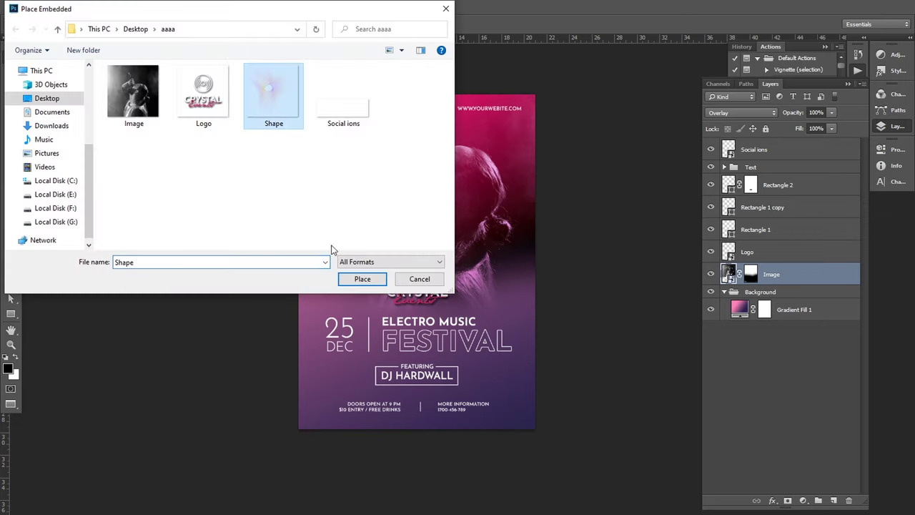
click(362, 279)
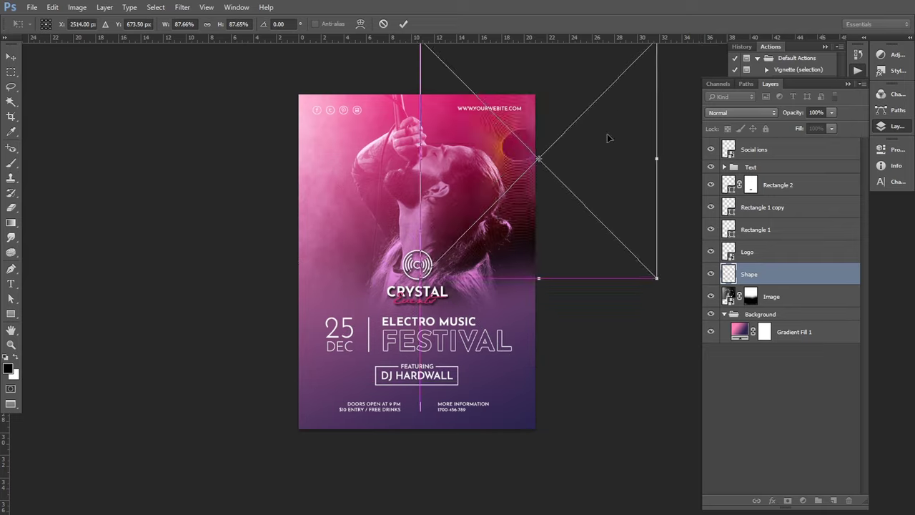
drag(499, 214, 658, 111)
drag(599, 297, 633, 287)
drag(602, 174, 599, 169)
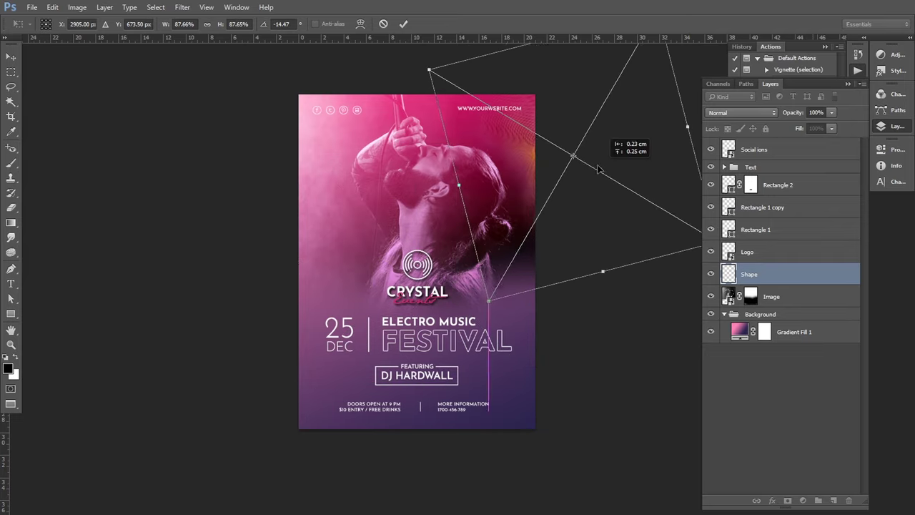
drag(488, 296, 483, 325)
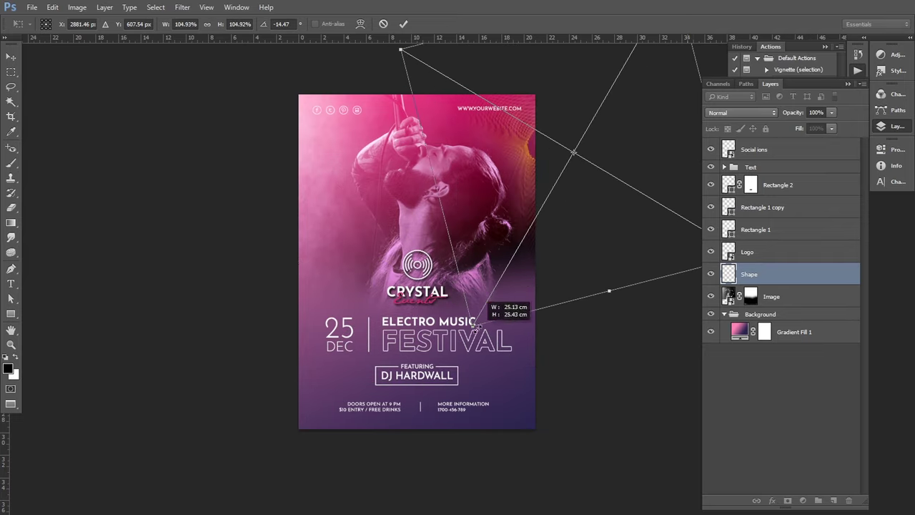
click(404, 23)
Fade the line pattern to 49% opacity and scale and rotate it slightly further
click(831, 112)
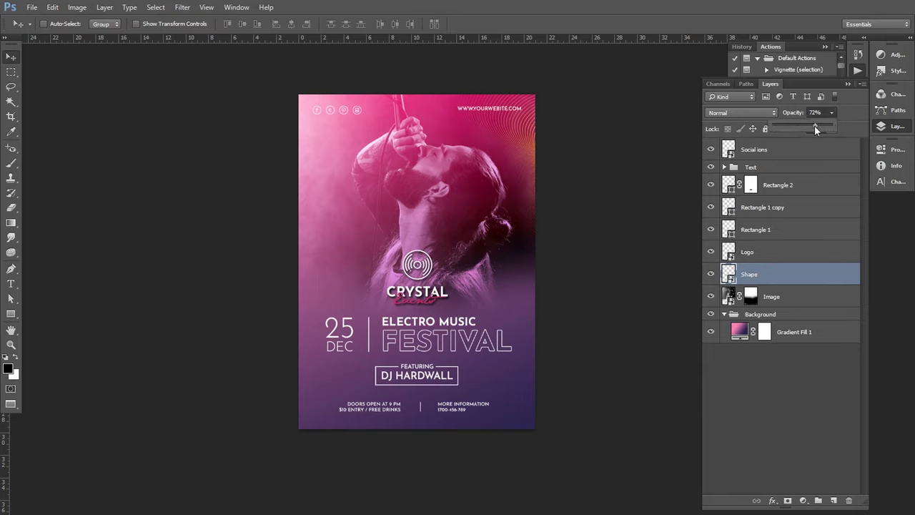
drag(805, 125, 802, 127)
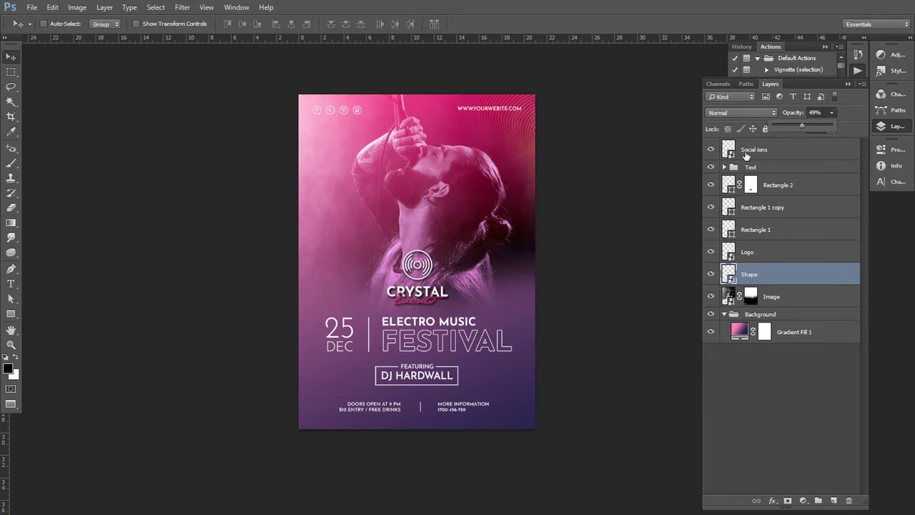
drag(514, 156, 526, 122)
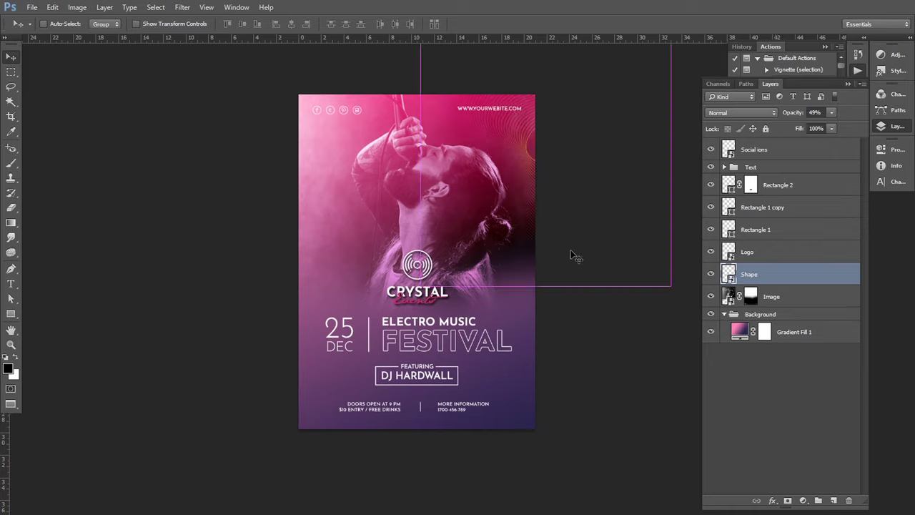
key(ctrl+t)
drag(468, 327, 581, 330)
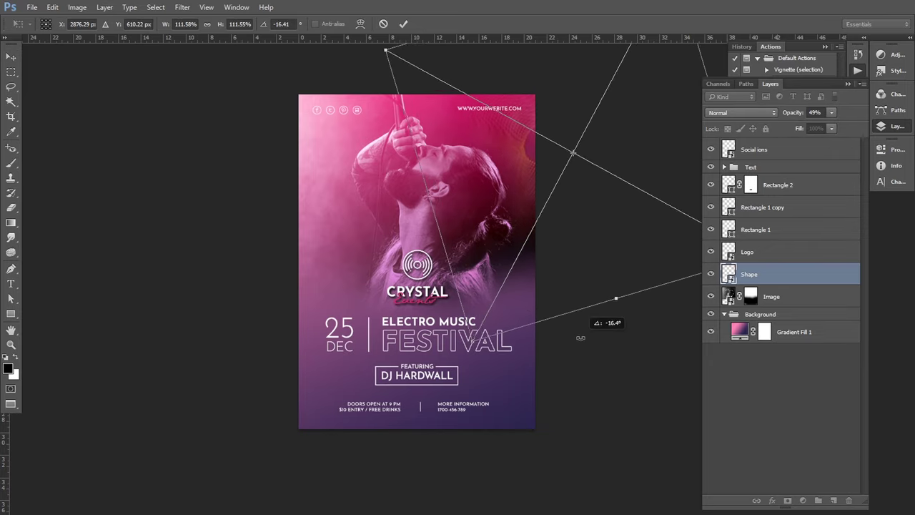
drag(579, 235, 590, 230)
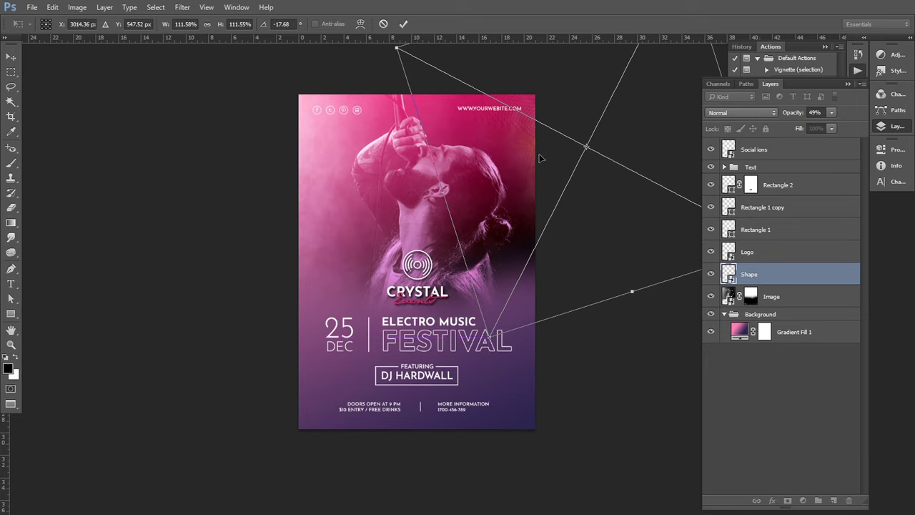
click(403, 24)
Add a rotated copy of the line pattern across the poster's lower part
mouse_move(472, 289)
mouse_down()
mouse_move(476, 320)
mouse_move(400, 462)
mouse_up()
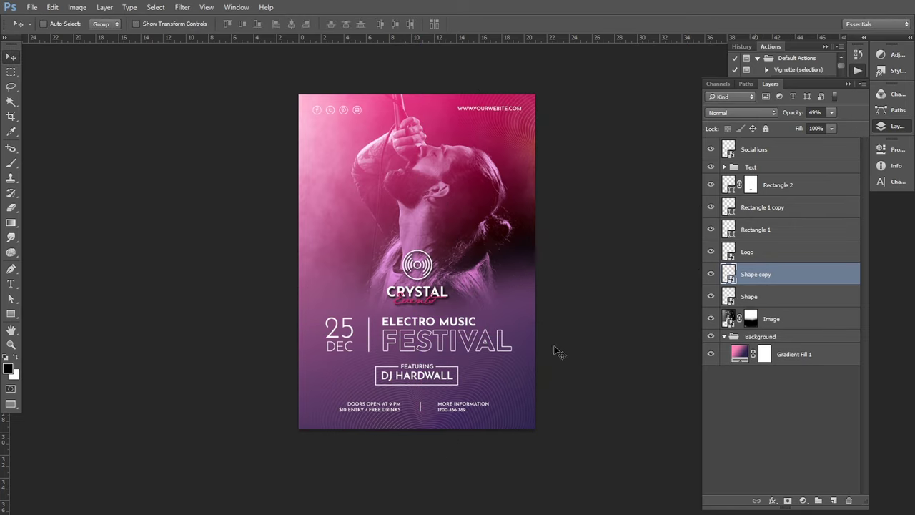
key(ctrl+t)
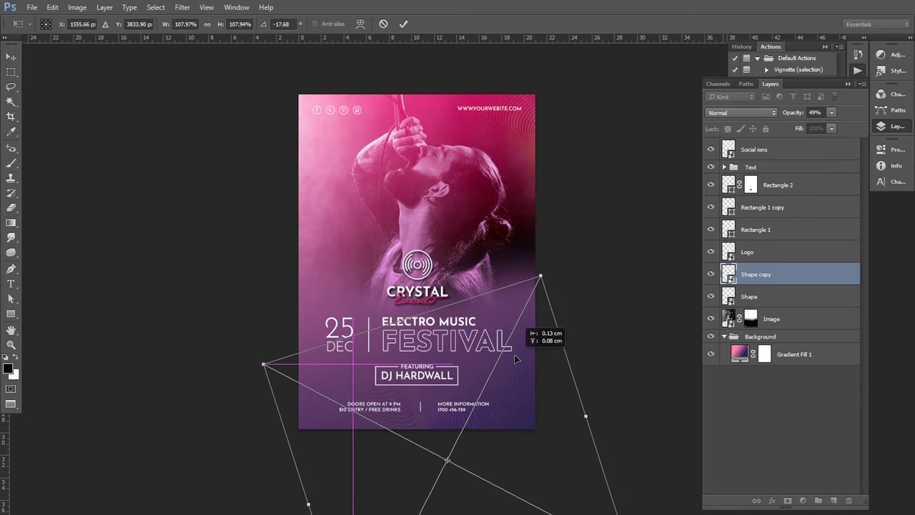
drag(537, 348, 513, 331)
click(404, 24)
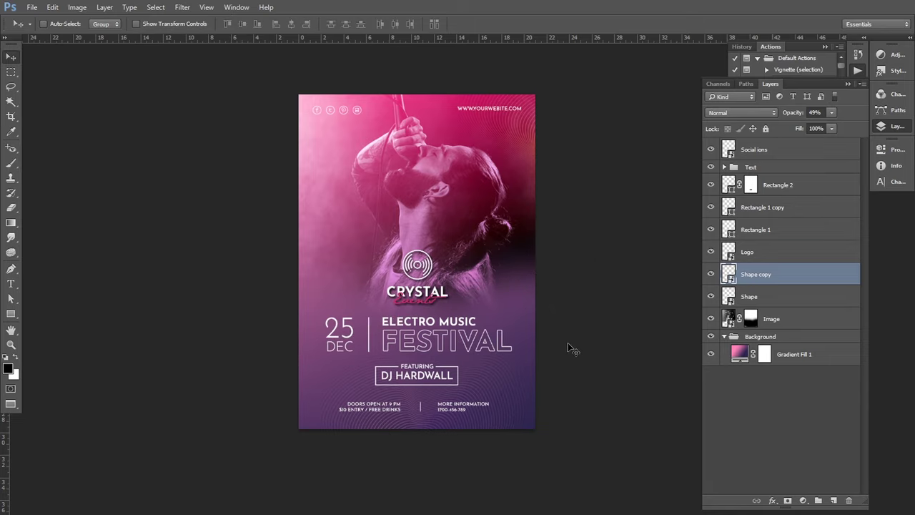
drag(510, 393, 512, 400)
Group the photo and Shape pattern layers as Image, with the Image layer on top
shift+click(759, 298)
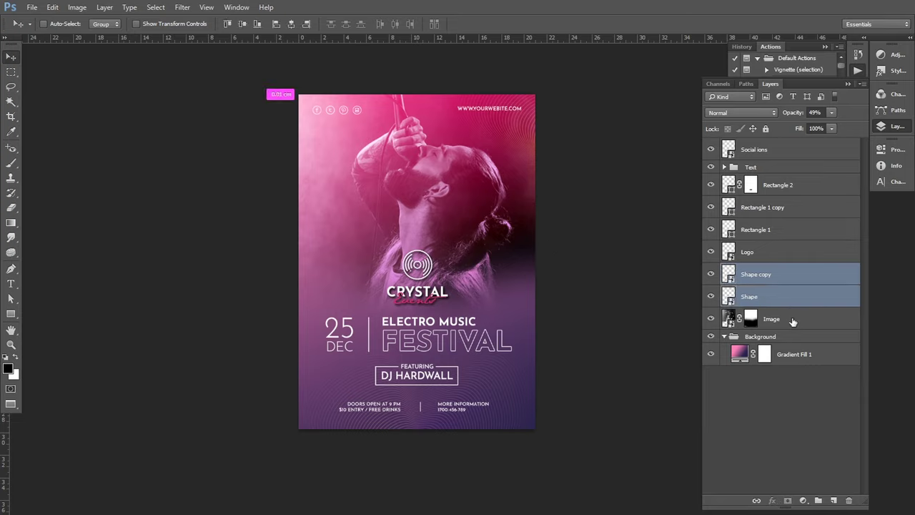
shift+click(792, 319)
drag(782, 297, 829, 481)
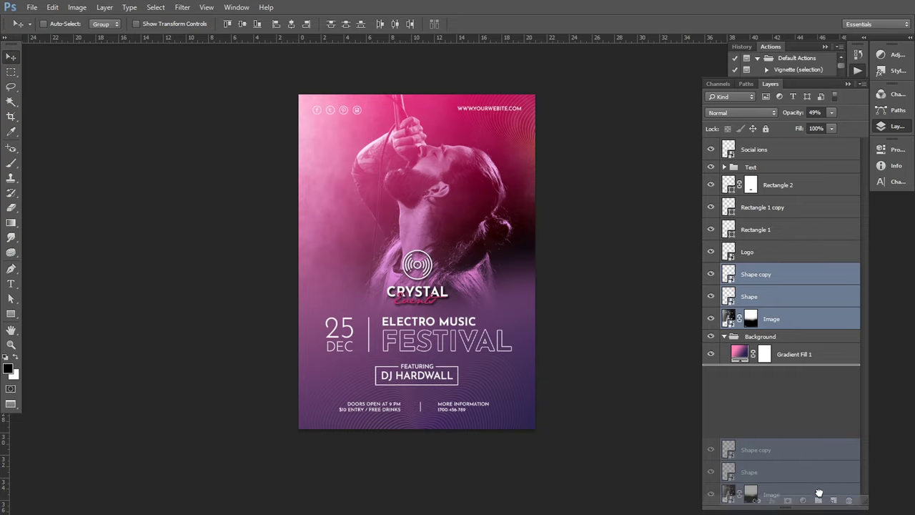
drag(829, 483, 818, 500)
click(725, 271)
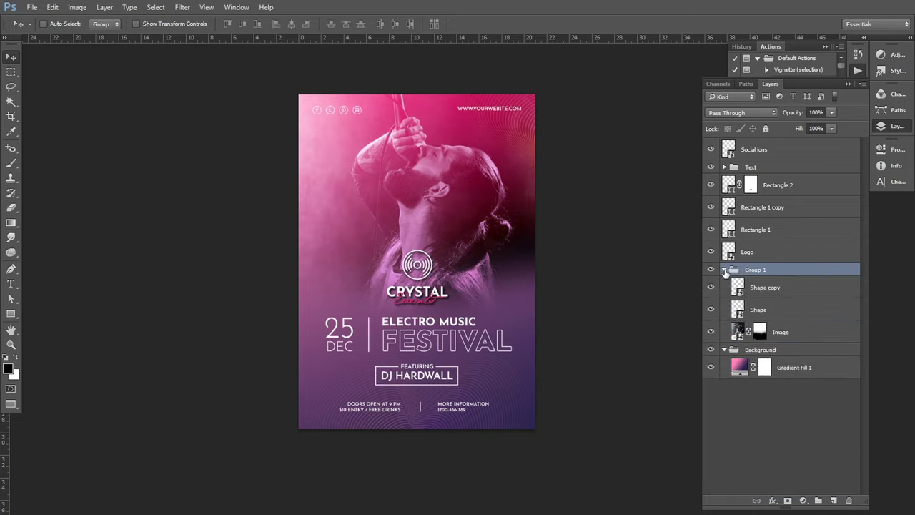
drag(781, 333, 777, 286)
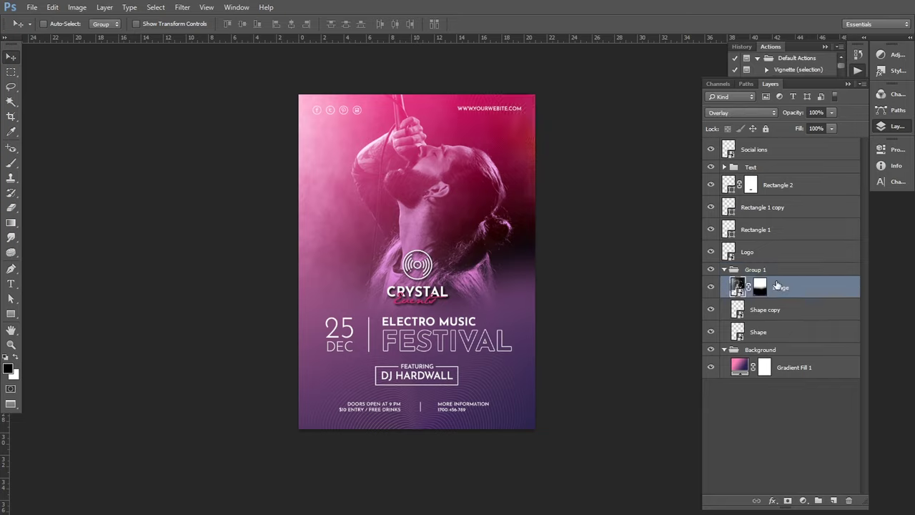
click(725, 271)
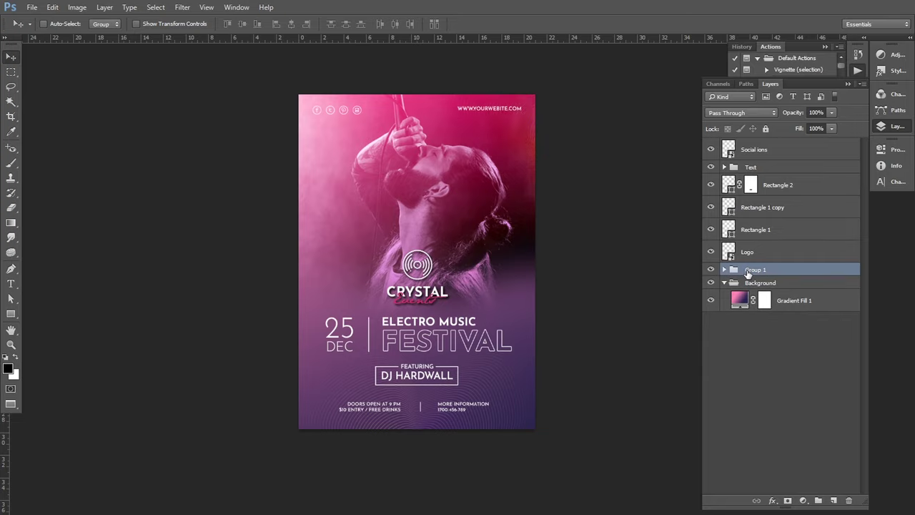
double_click(750, 270)
text(Image)
key(Return)
Group Rectangle 2, Rectangle 1 copy, Rectangle 1 and the Image group into a Design group
ctrl+click(769, 187)
ctrl+click(770, 208)
ctrl+click(769, 229)
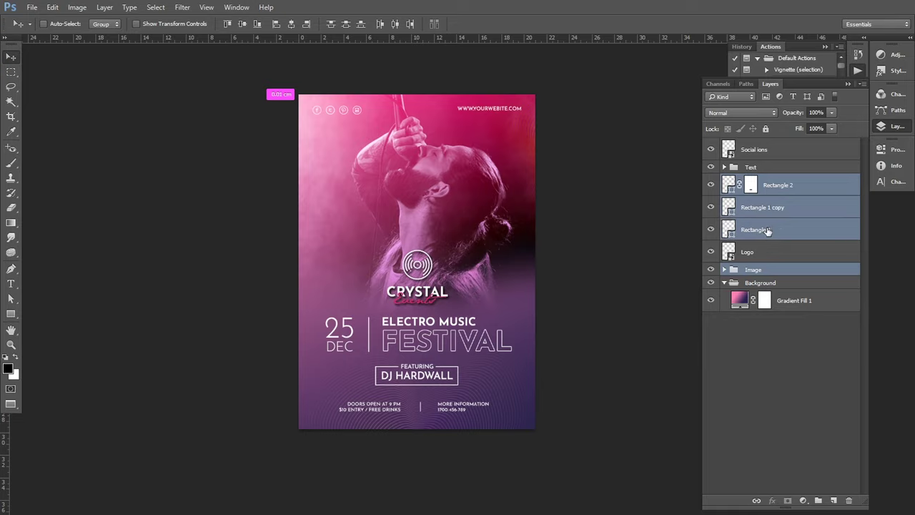
drag(769, 229, 817, 499)
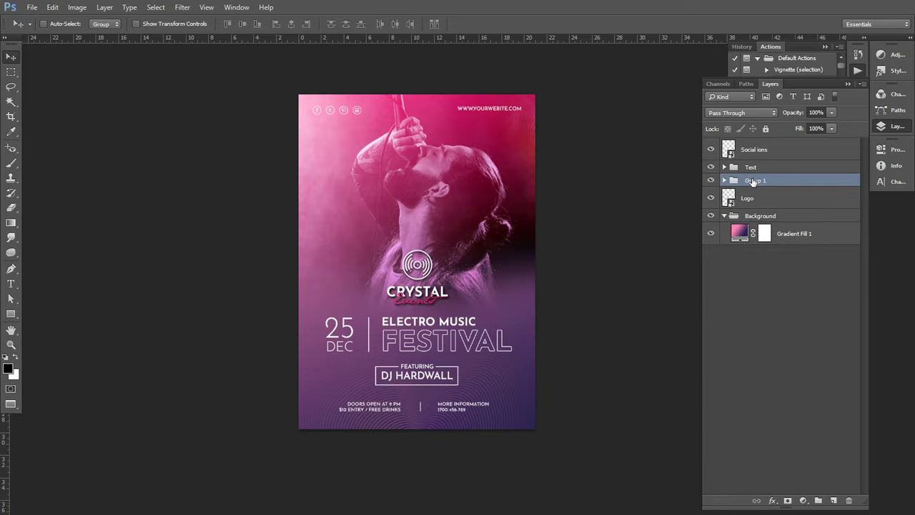
double_click(755, 180)
text(Design)
key(Return)
Put the Logo layer into its own group named Logo
drag(756, 202, 818, 501)
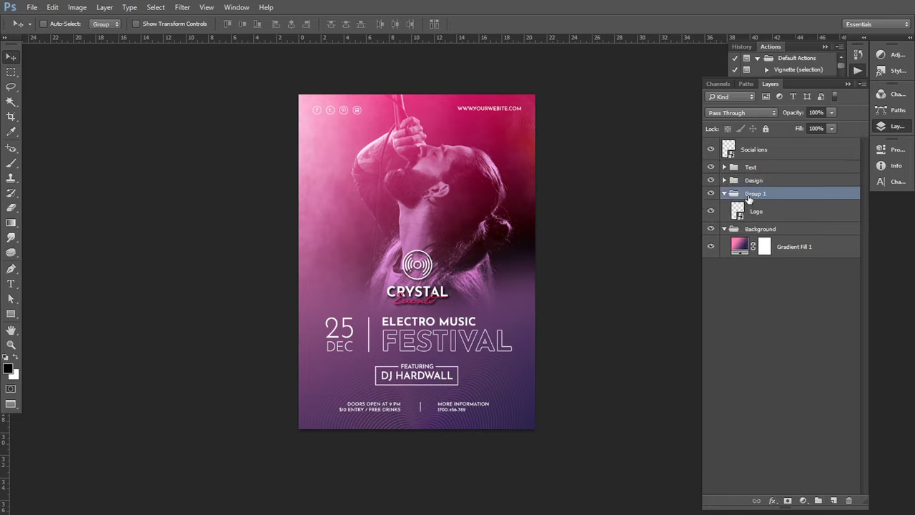
double_click(749, 193)
text(Logo)
key(Return)
Group the social icons as Social Media and collapse the Social Media, Logo and Background groups
drag(756, 153, 818, 500)
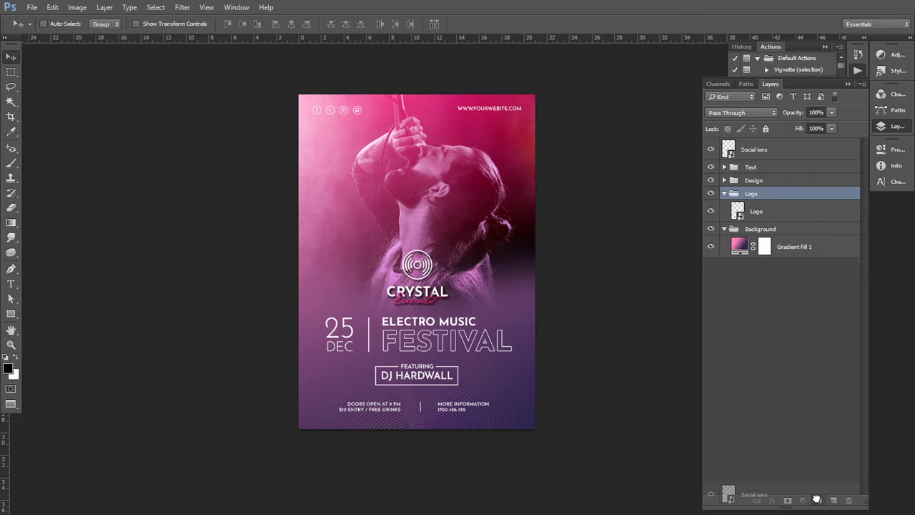
double_click(749, 145)
text(S)
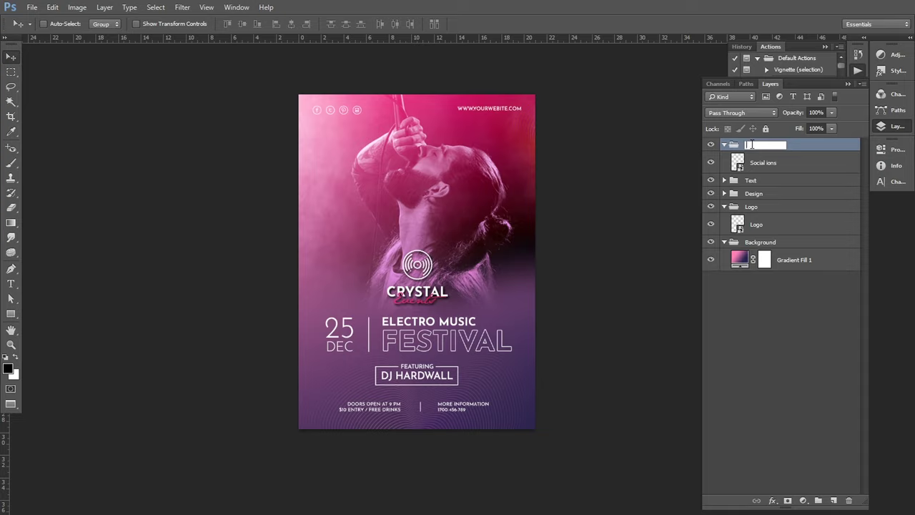
text(oci)
text(al Medi)
key(Return)
click(725, 146)
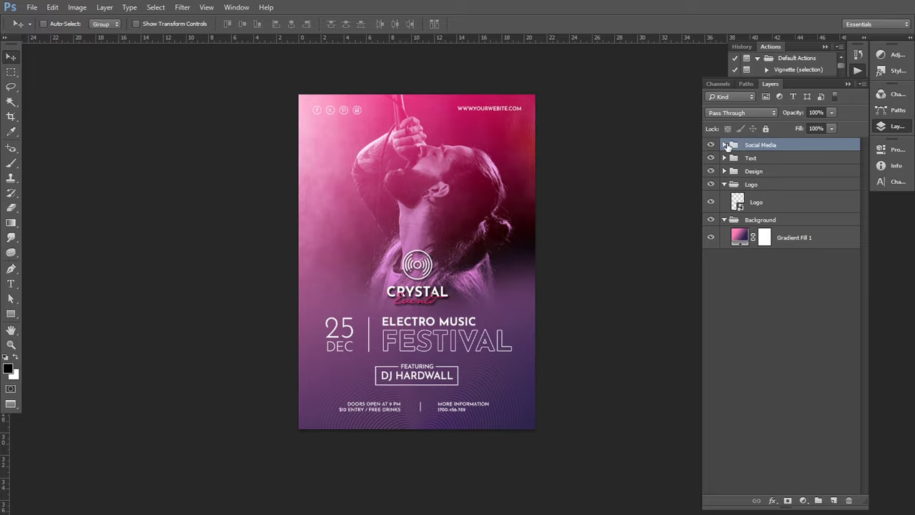
click(724, 183)
click(724, 197)
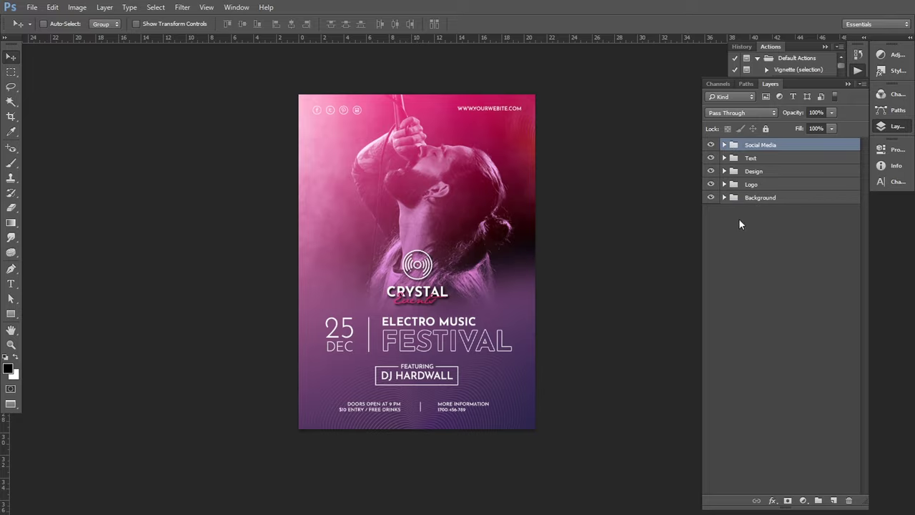
Collapse the Layers and Actions panels to icons and hide the rulers
click(847, 85)
click(825, 48)
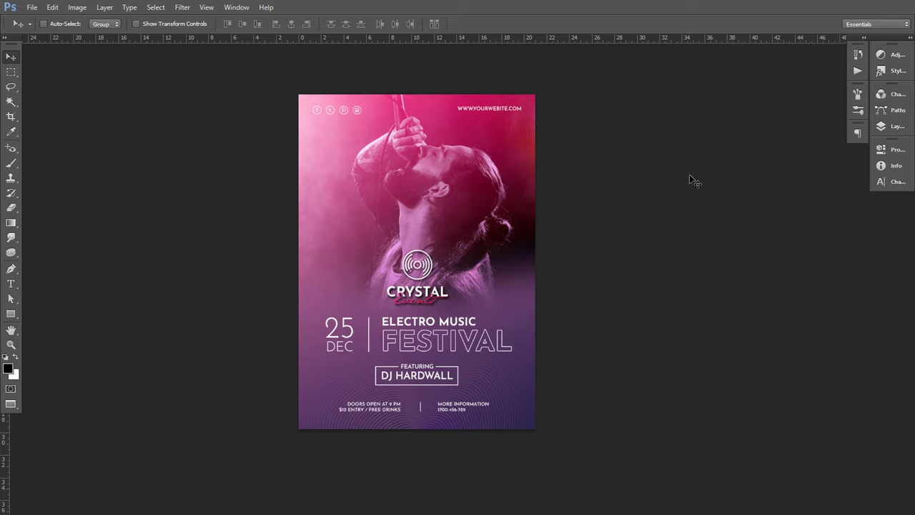
click(206, 7)
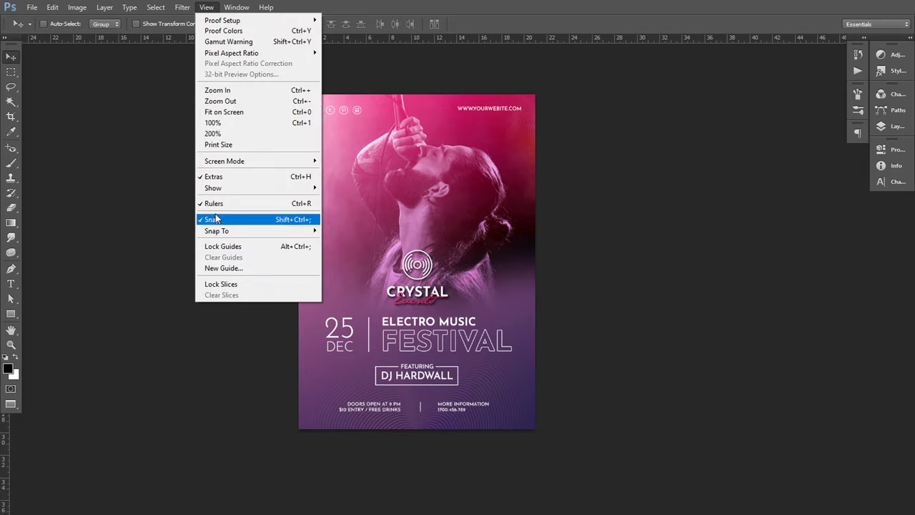
click(239, 203)
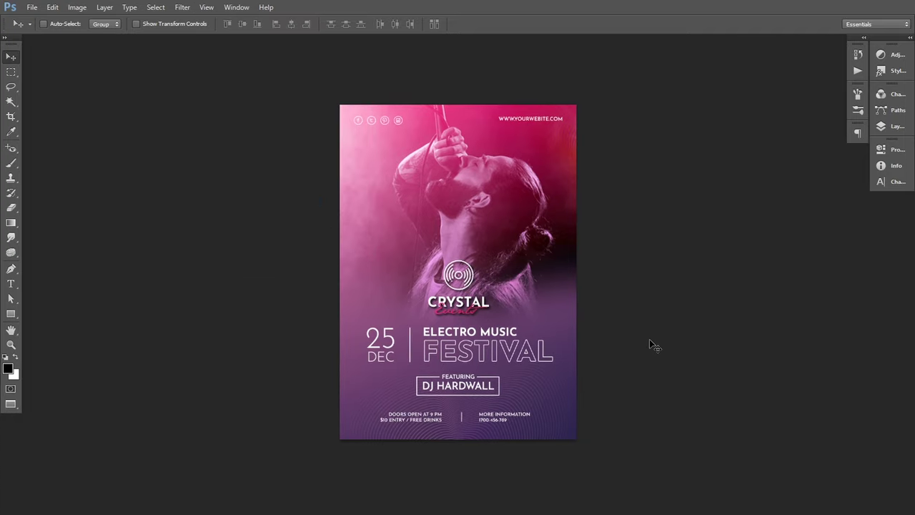